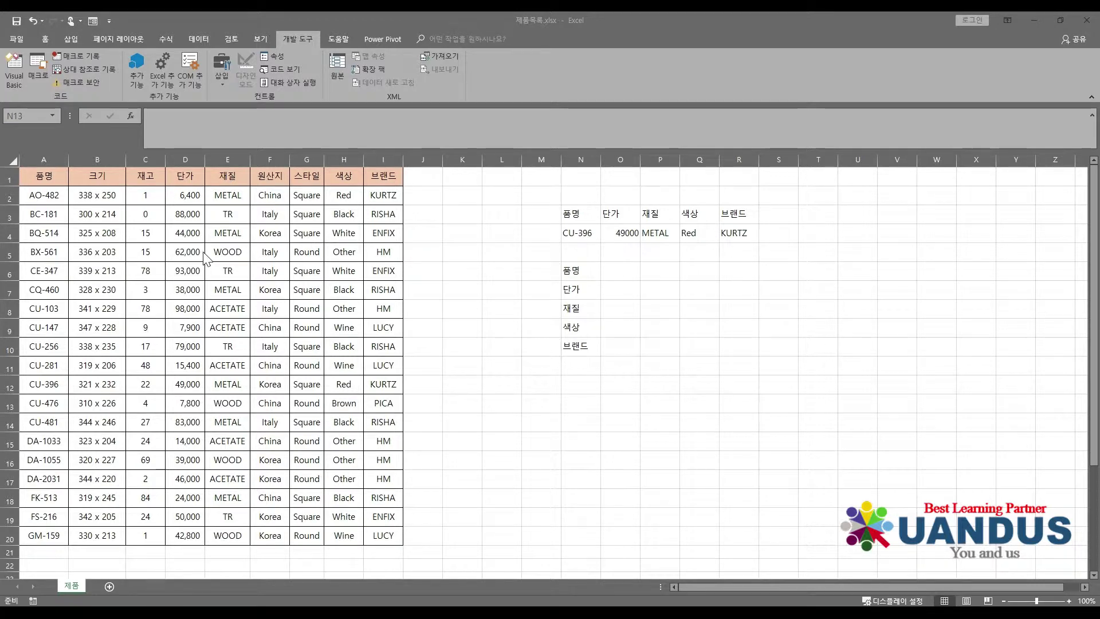
# - Examine the product table's data range A2:I20 and its individual records in rows 2 to 4
pyautogui.click(44, 197)
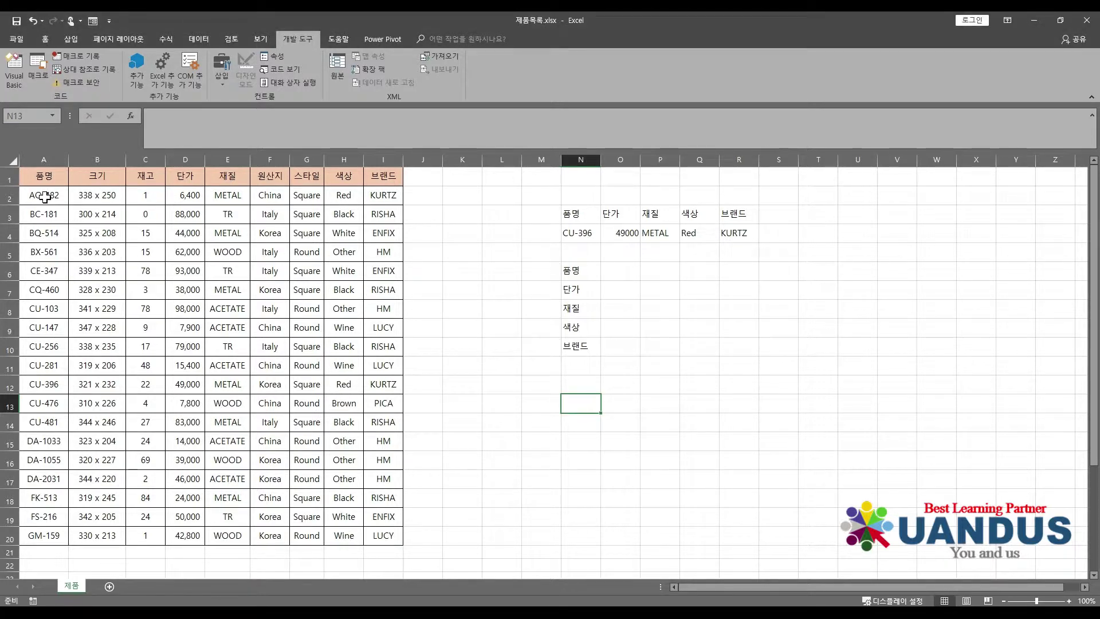
pyautogui.moveTo(45, 197); pyautogui.dragTo(384, 543)
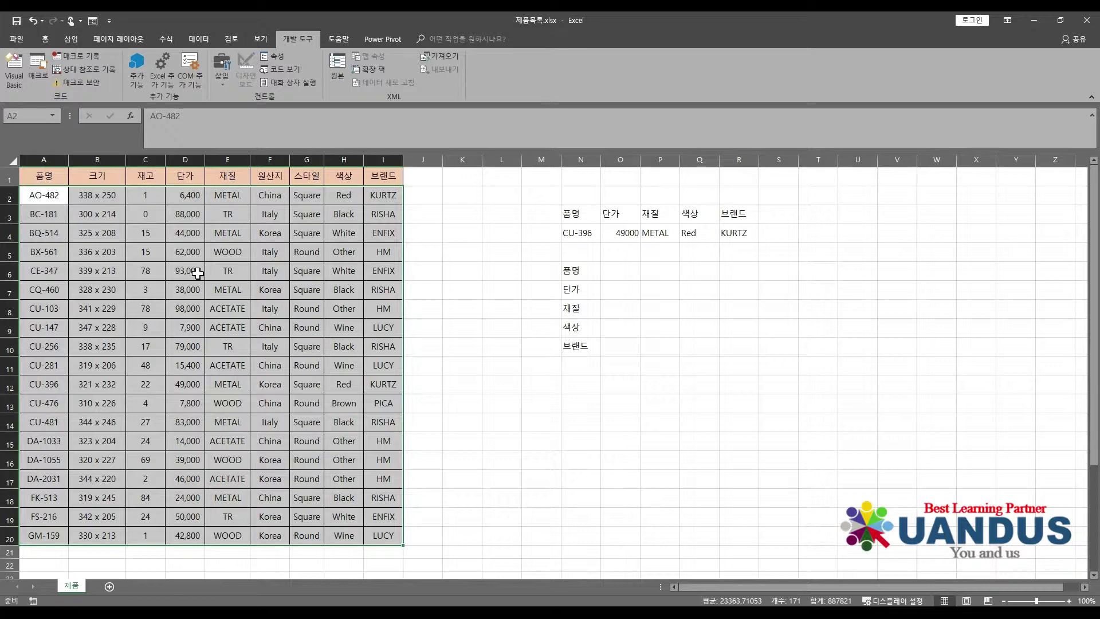
pyautogui.click(469, 354)
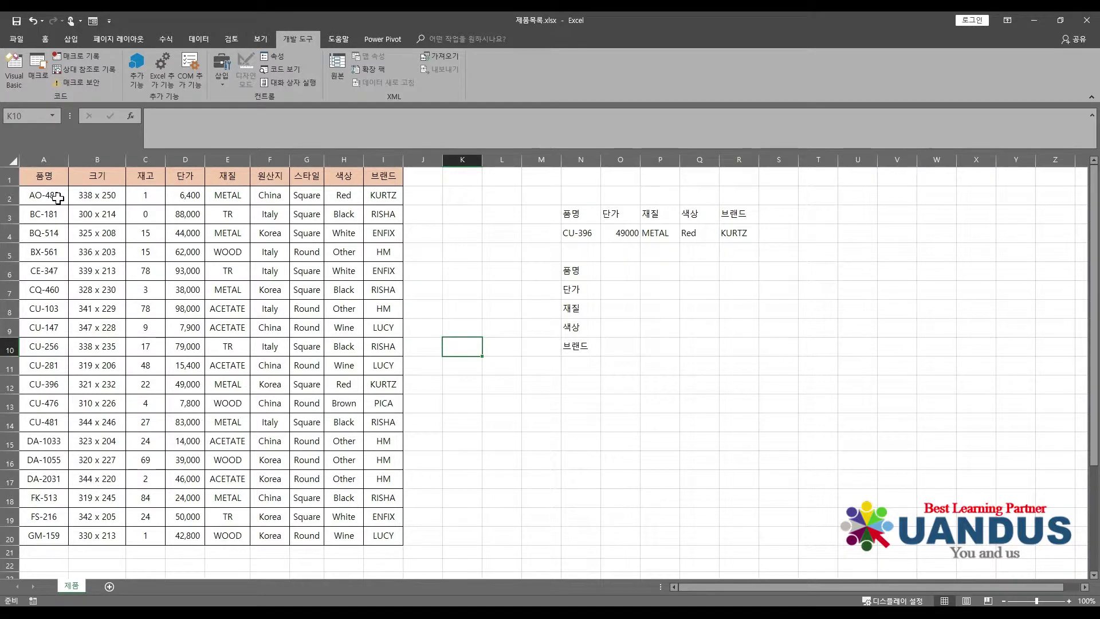
pyautogui.click(9, 196)
pyautogui.click(9, 214)
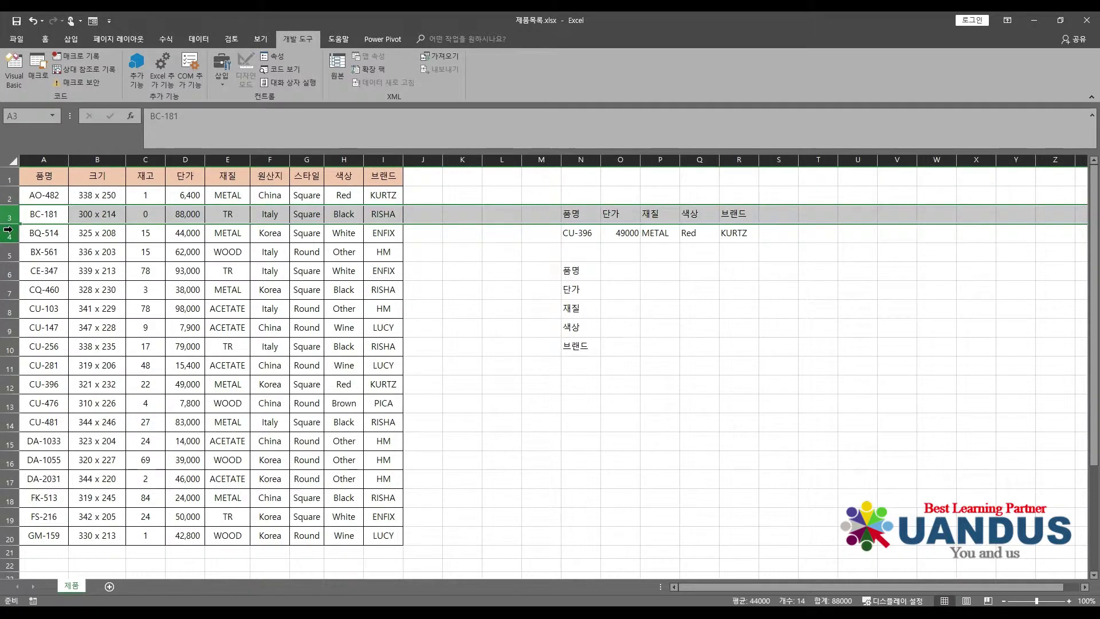
pyautogui.click(8, 230)
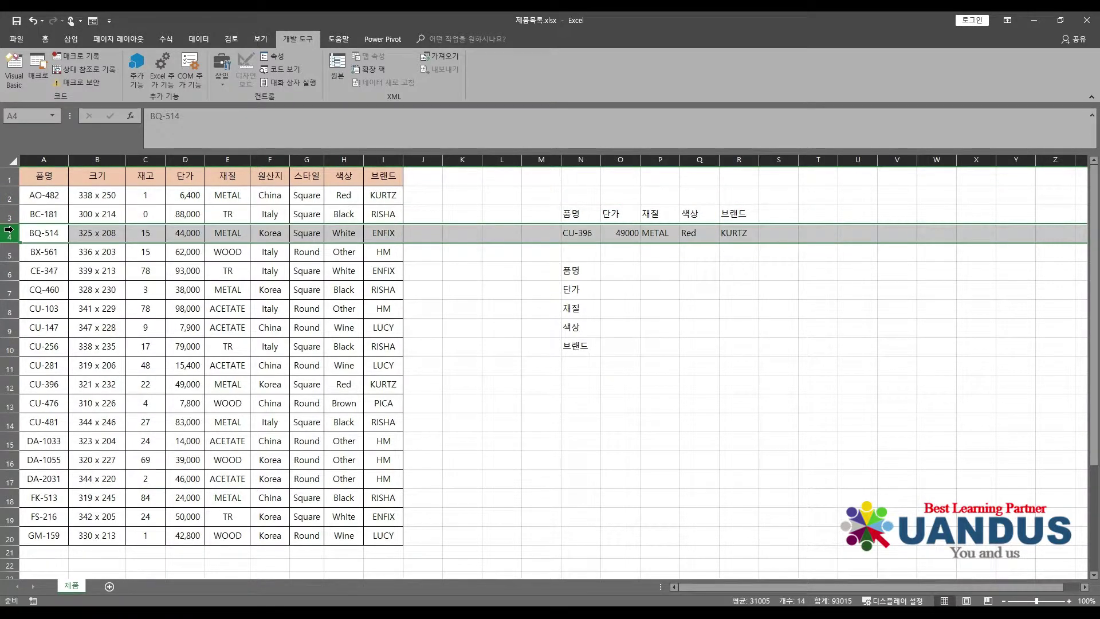
pyautogui.click(259, 307)
# - Examine the 단가, 재질, 원산지 and 스타일 columns, and the CU-147 record in row 9
pyautogui.click(229, 161)
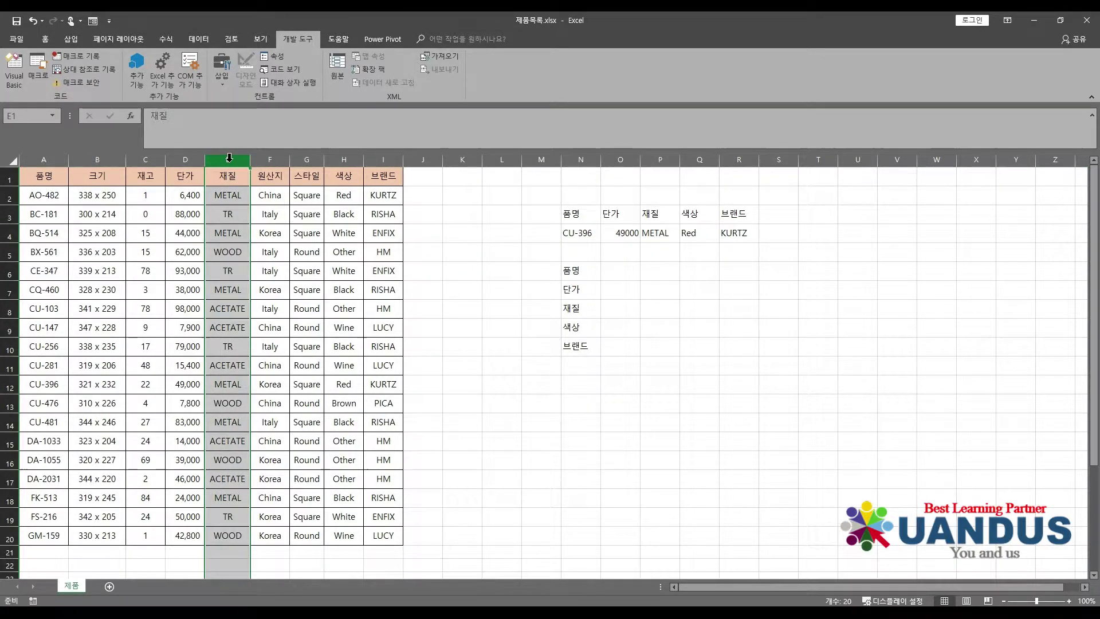
pyautogui.click(180, 160)
pyautogui.click(227, 159)
pyautogui.click(270, 159)
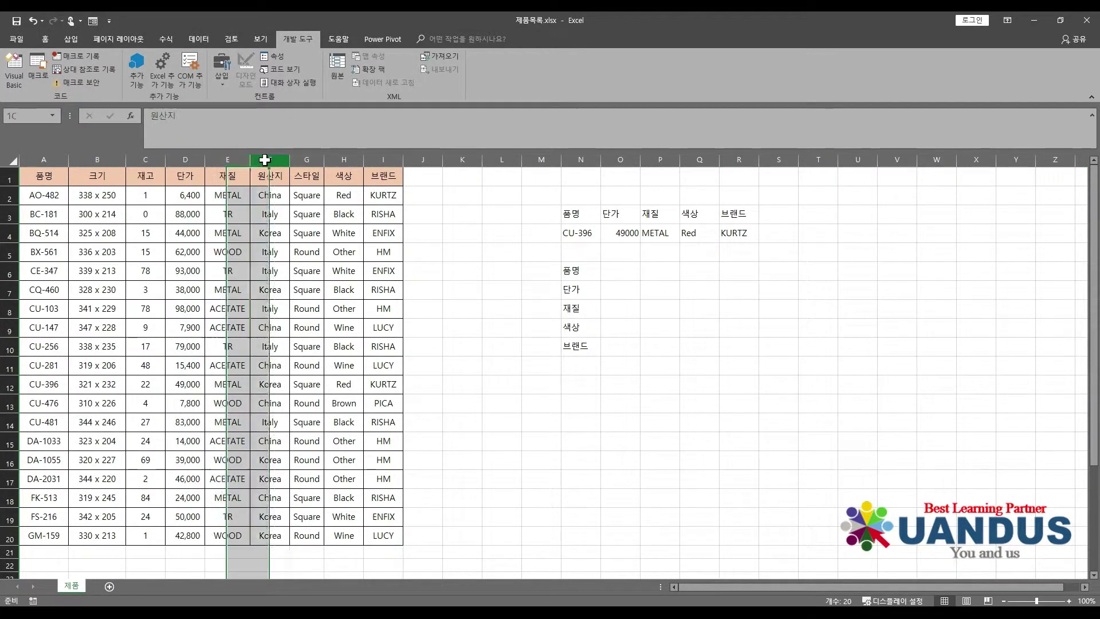
pyautogui.click(301, 158)
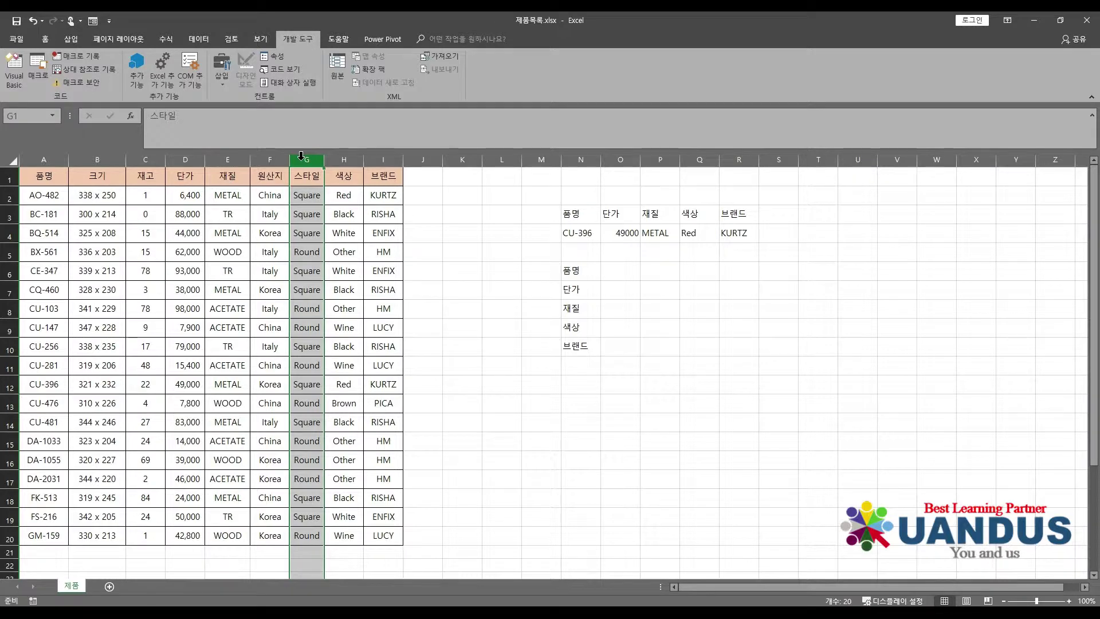
pyautogui.click(271, 159)
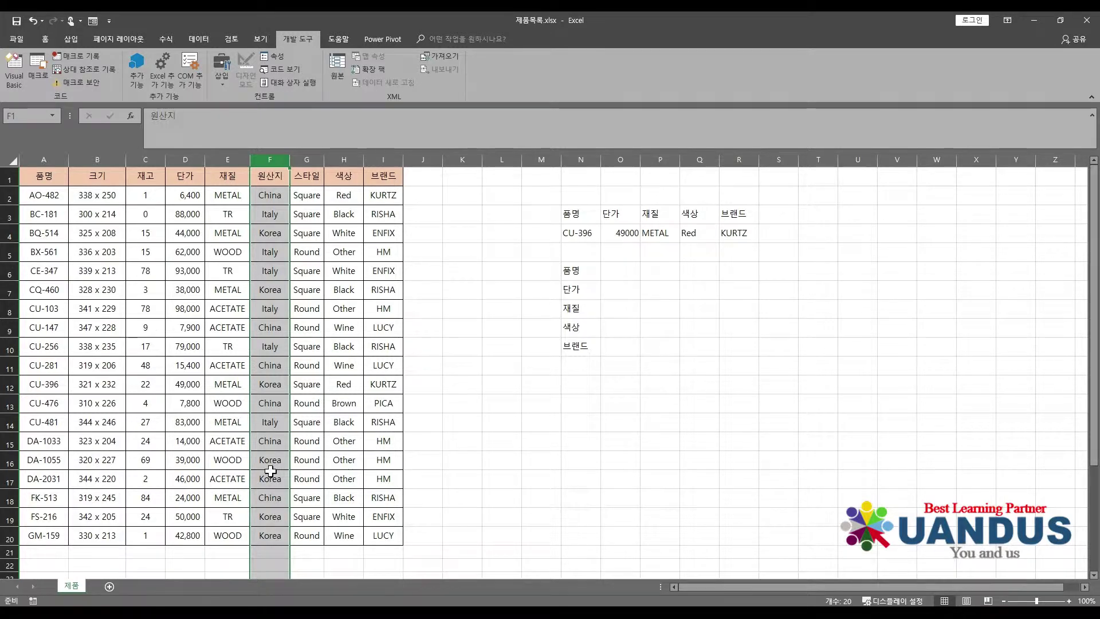
pyautogui.click(9, 329)
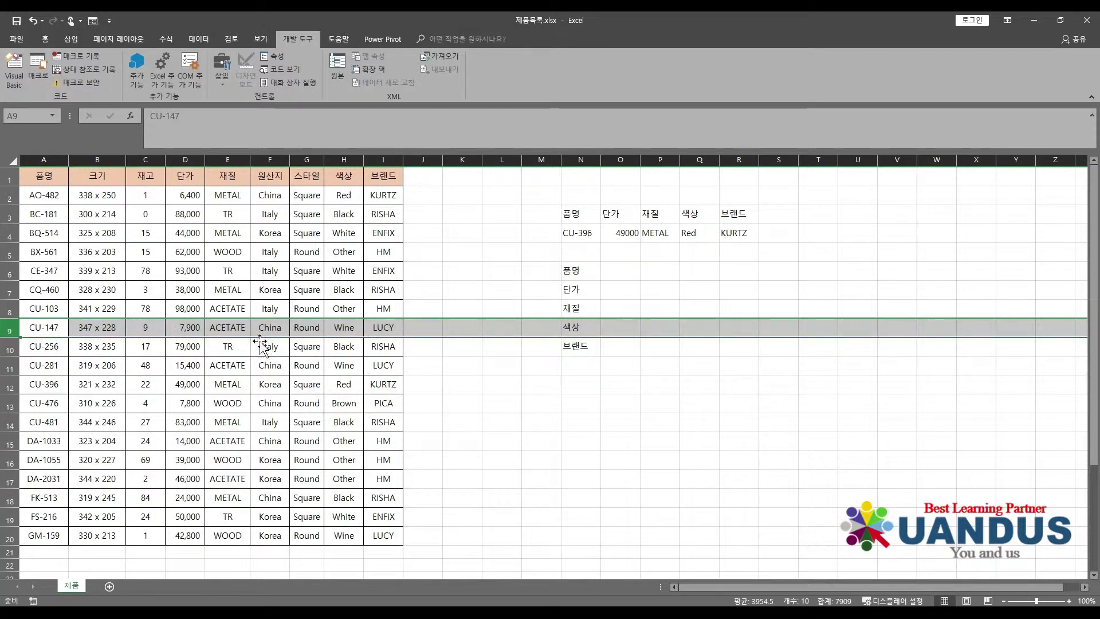
pyautogui.click(232, 363)
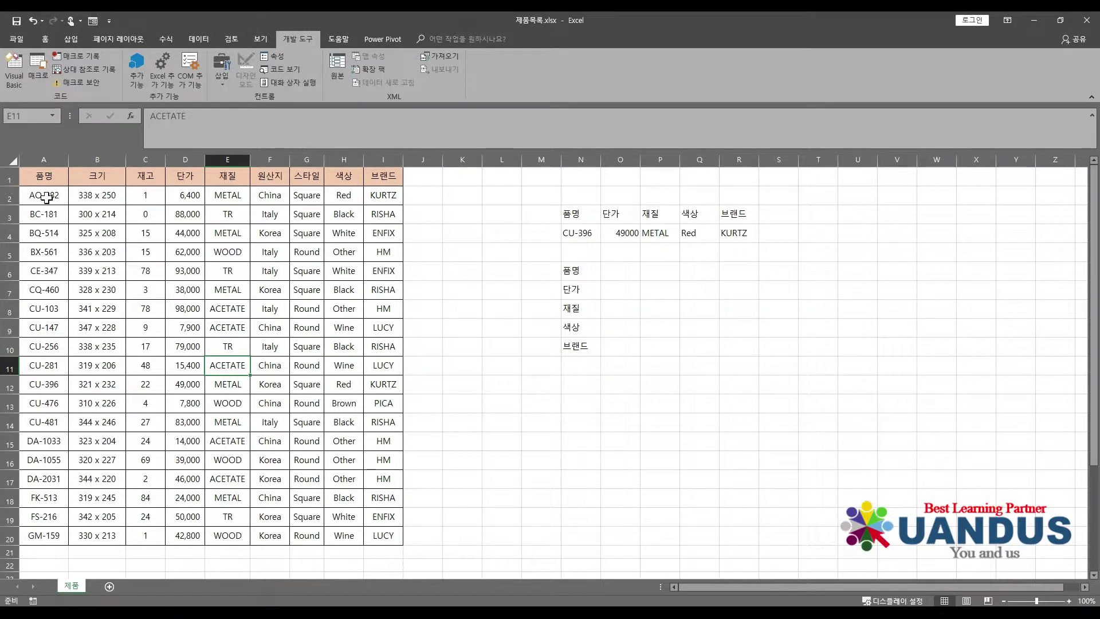
# - Examine the 품명 and 재고 columns, comparing product DA-1033 with its 크기 and 재고 values
pyautogui.moveTo(44, 196); pyautogui.dragTo(55, 509)
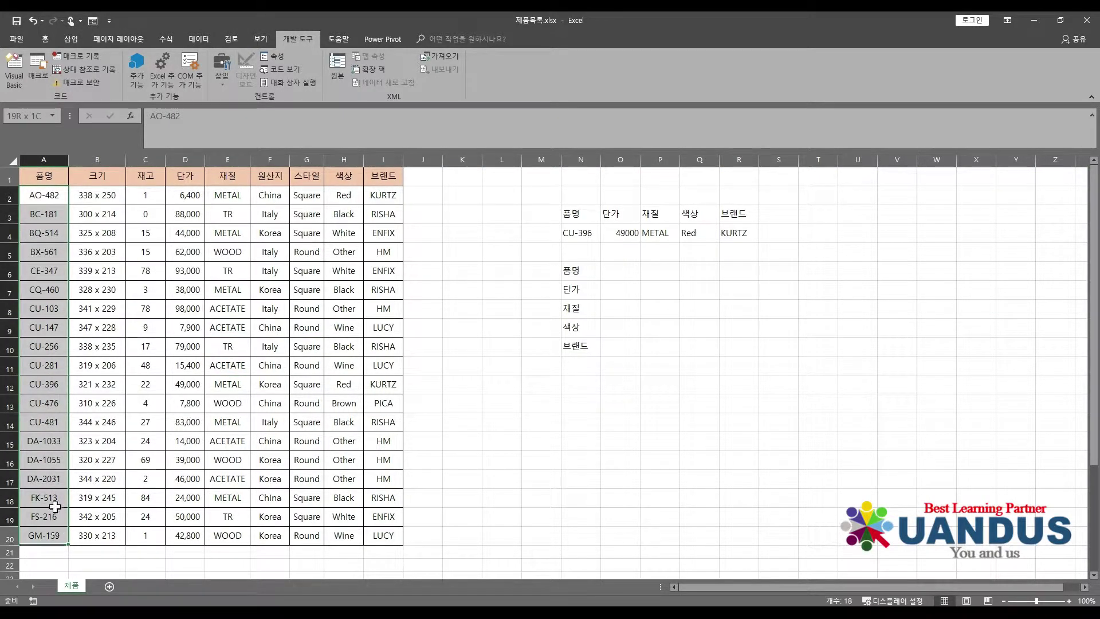
pyautogui.click(51, 443)
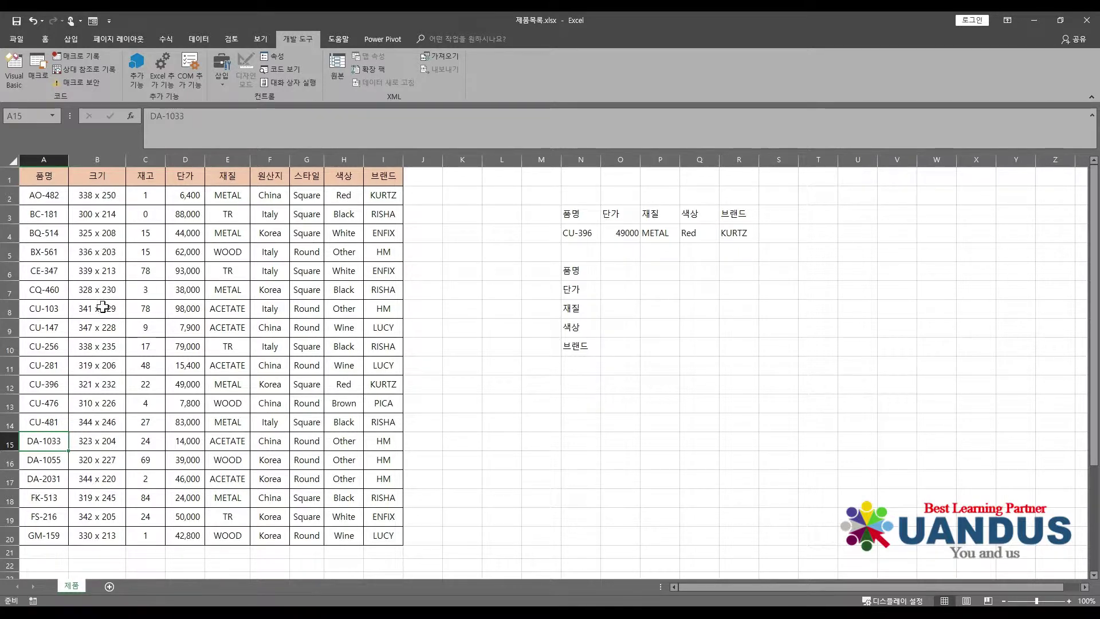
pyautogui.click(98, 440)
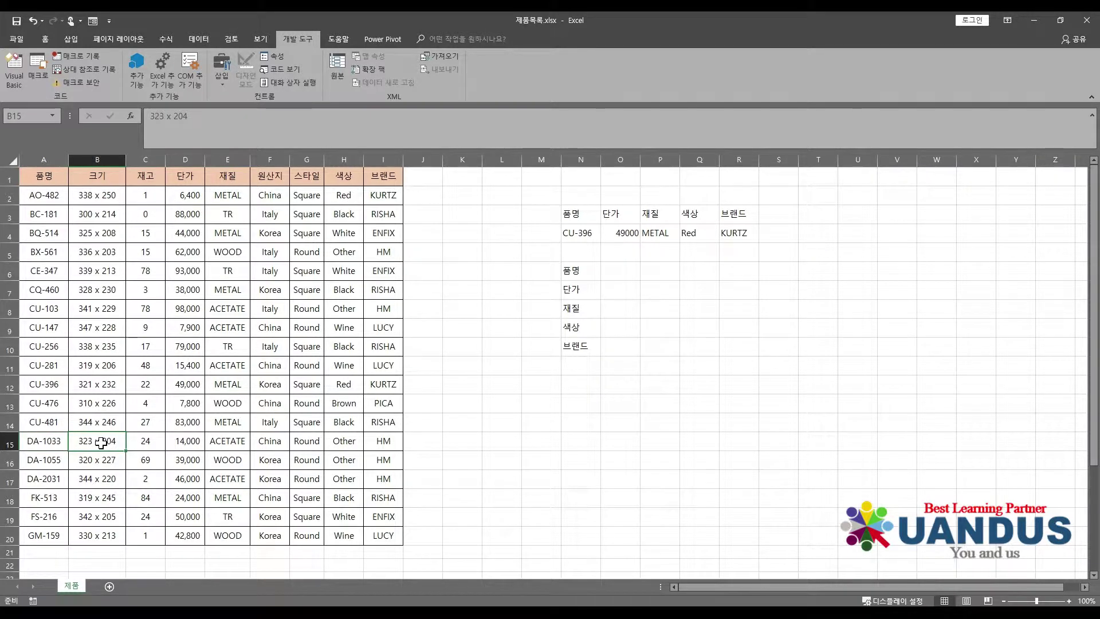
pyautogui.click(40, 443)
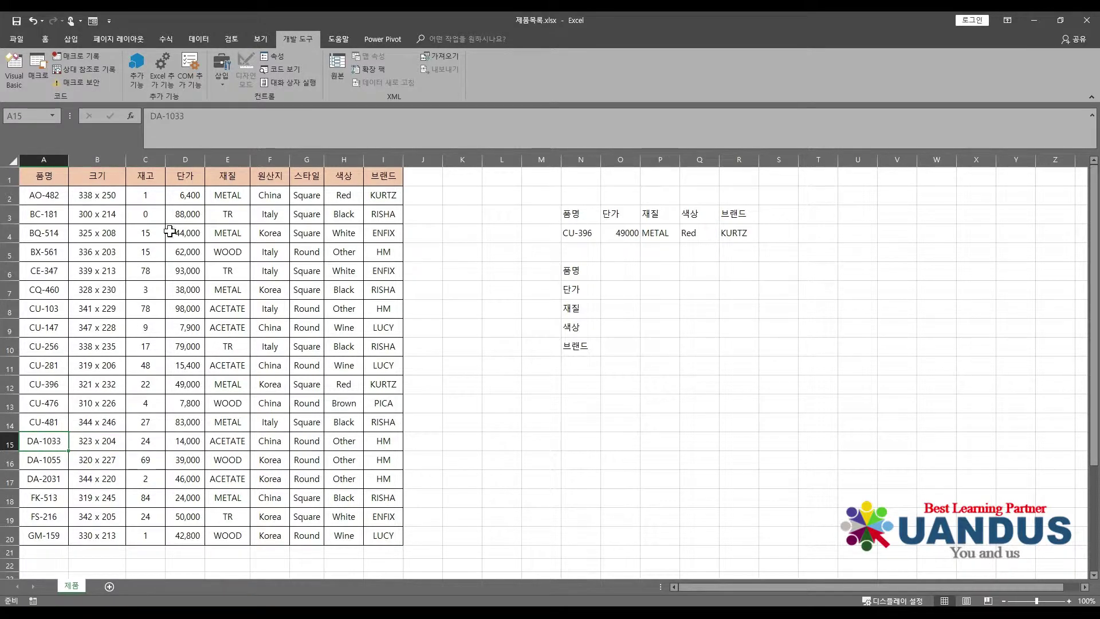
pyautogui.moveTo(150, 195); pyautogui.dragTo(151, 534)
pyautogui.click(138, 437)
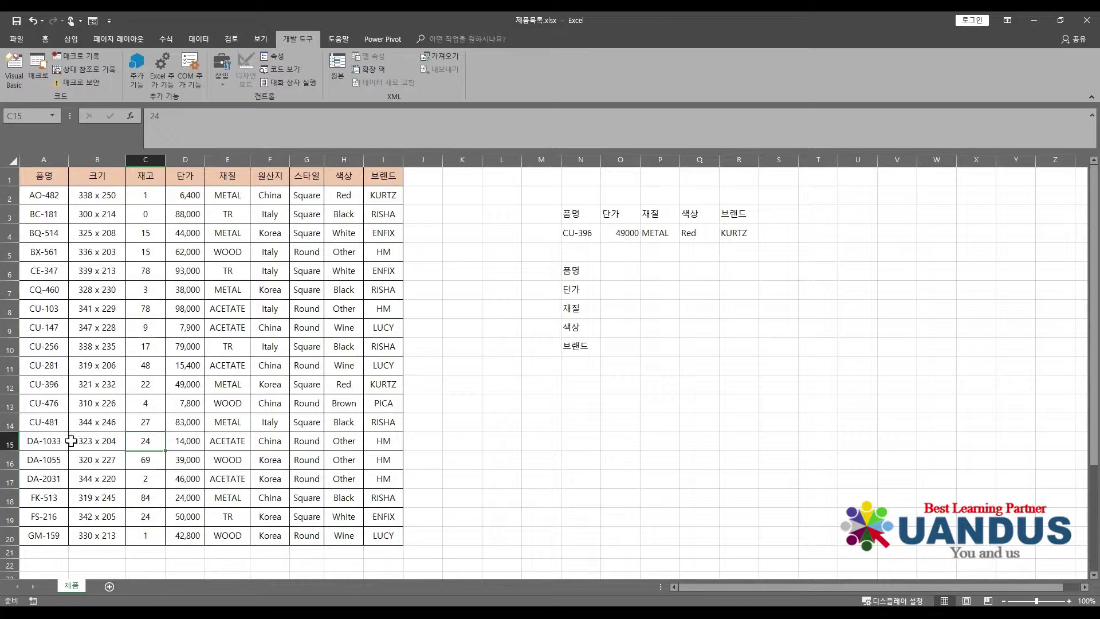
pyautogui.click(45, 441)
pyautogui.click(106, 440)
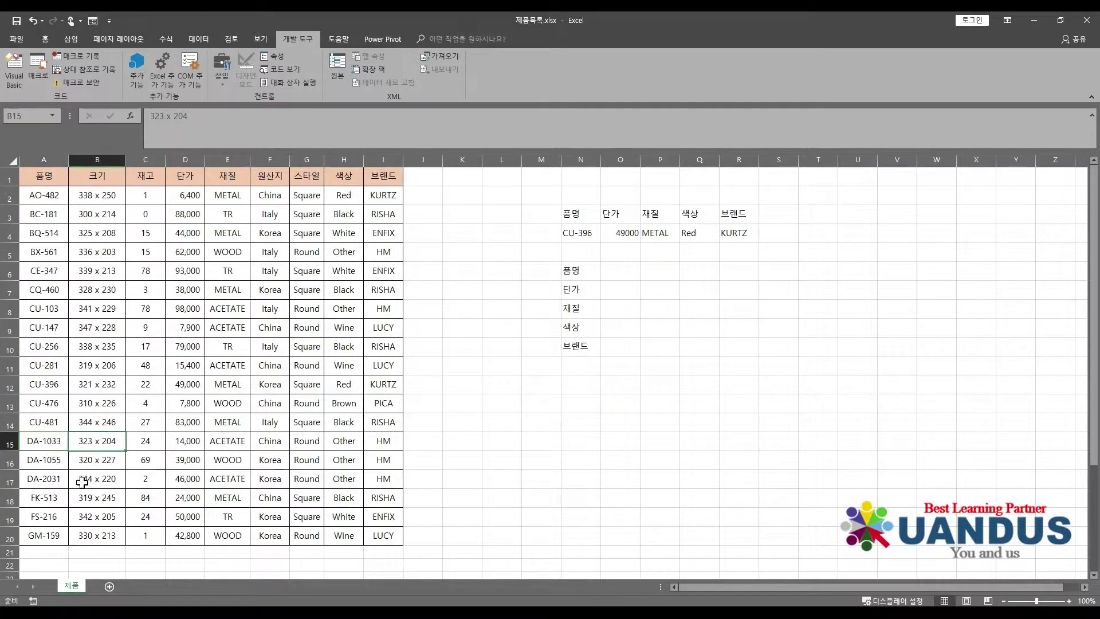
pyautogui.click(50, 442)
pyautogui.click(278, 267)
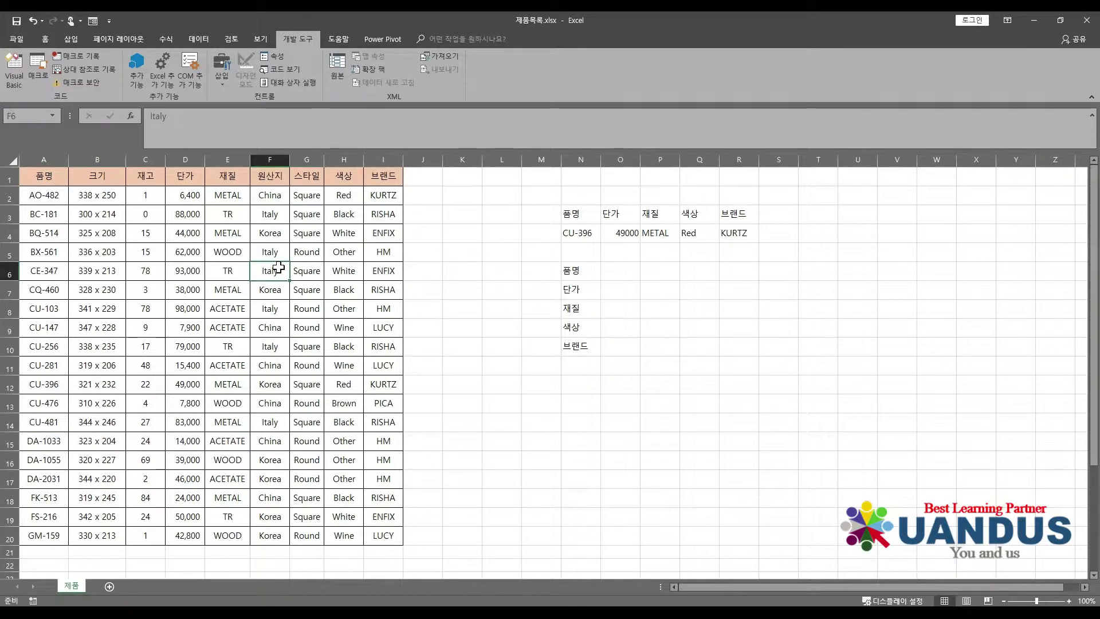
# - Examine the DA-1055 record from 품명 to 브랜드 and the list of product names in A2:A20
pyautogui.click(39, 463)
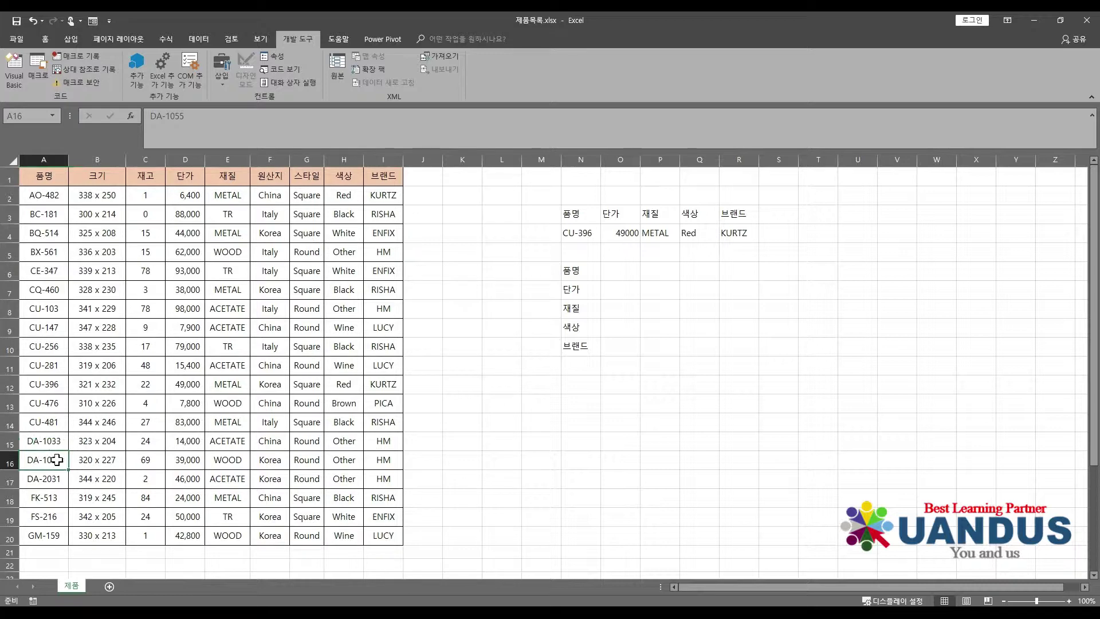
pyautogui.moveTo(42, 458); pyautogui.dragTo(374, 461)
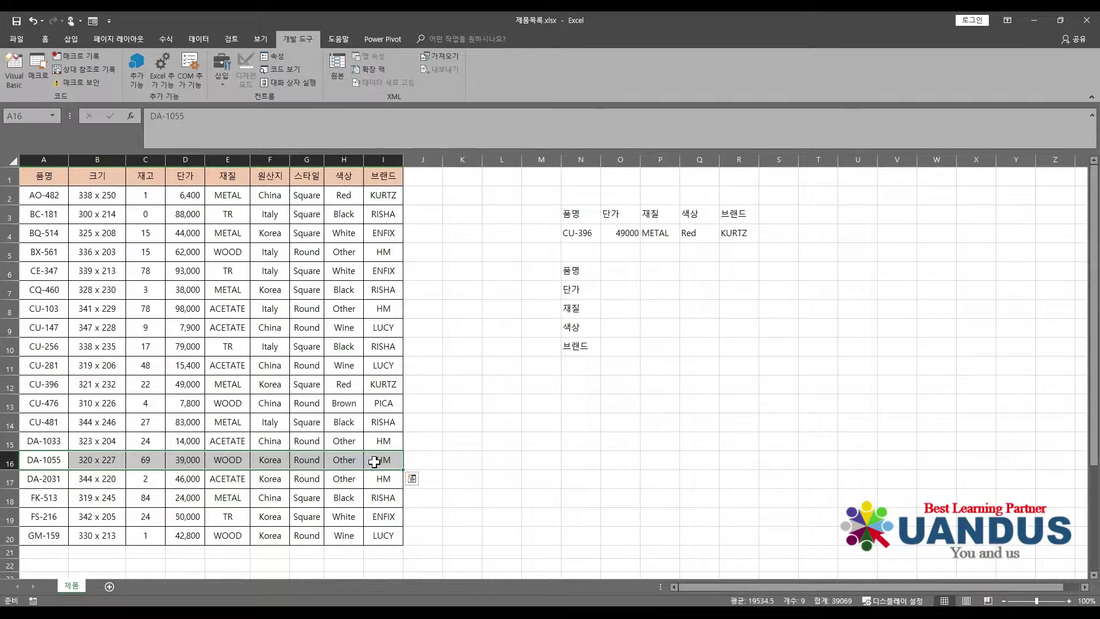
pyautogui.moveTo(45, 195); pyautogui.dragTo(44, 535)
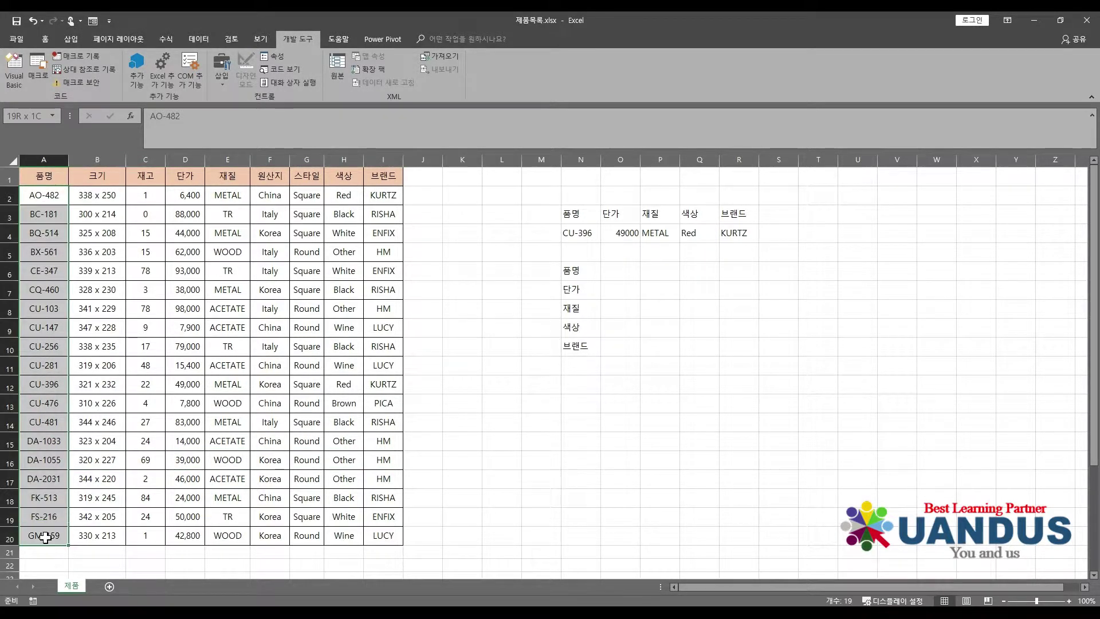
pyautogui.click(46, 459)
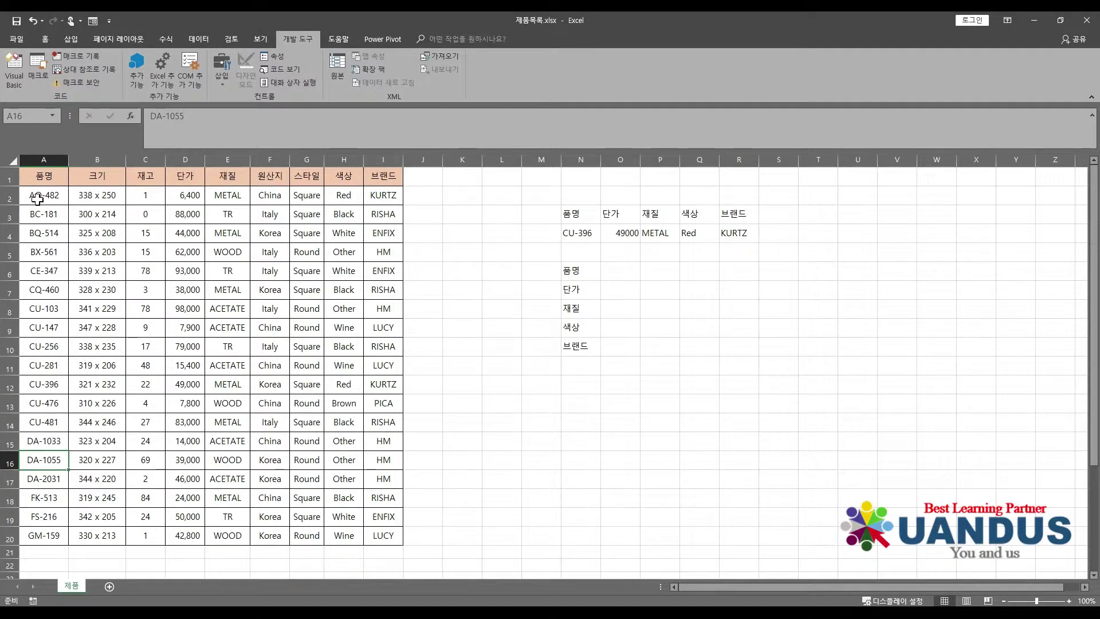
pyautogui.moveTo(34, 196); pyautogui.dragTo(35, 534)
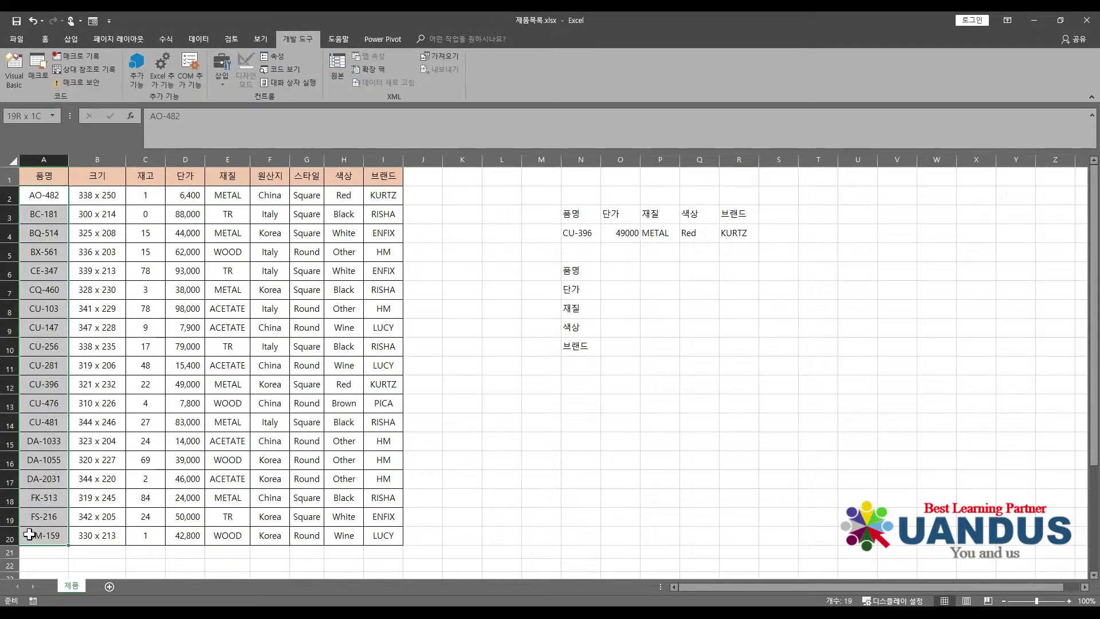
pyautogui.click(36, 253)
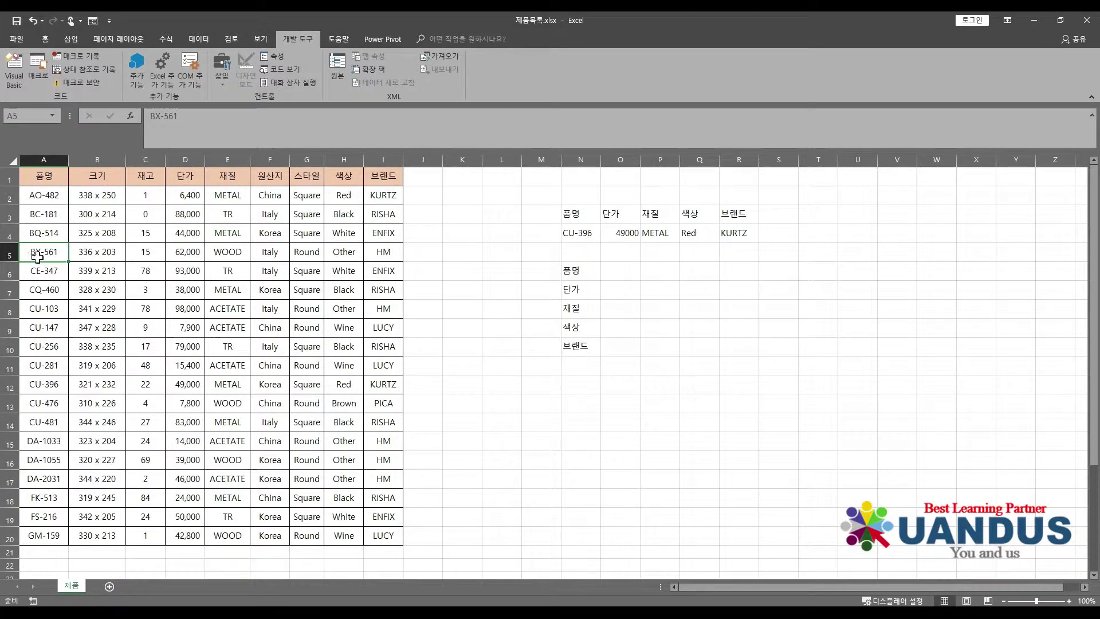
# - Compare the 크기 values in column B with the product names in column A
pyautogui.moveTo(102, 195); pyautogui.dragTo(103, 539)
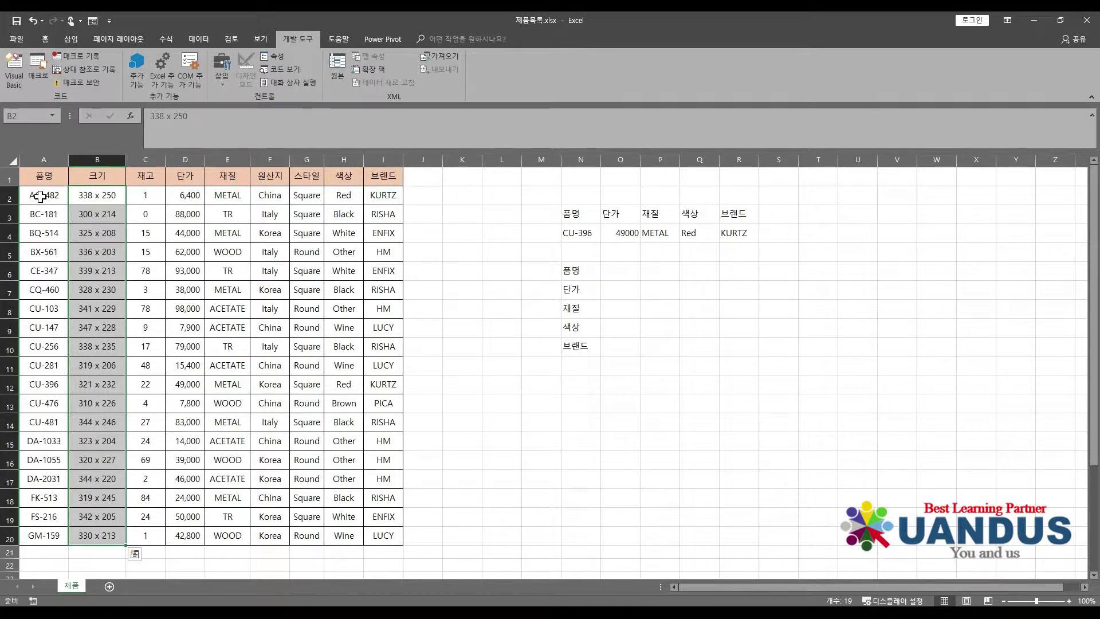
pyautogui.moveTo(37, 199); pyautogui.dragTo(63, 538)
pyautogui.click(56, 364)
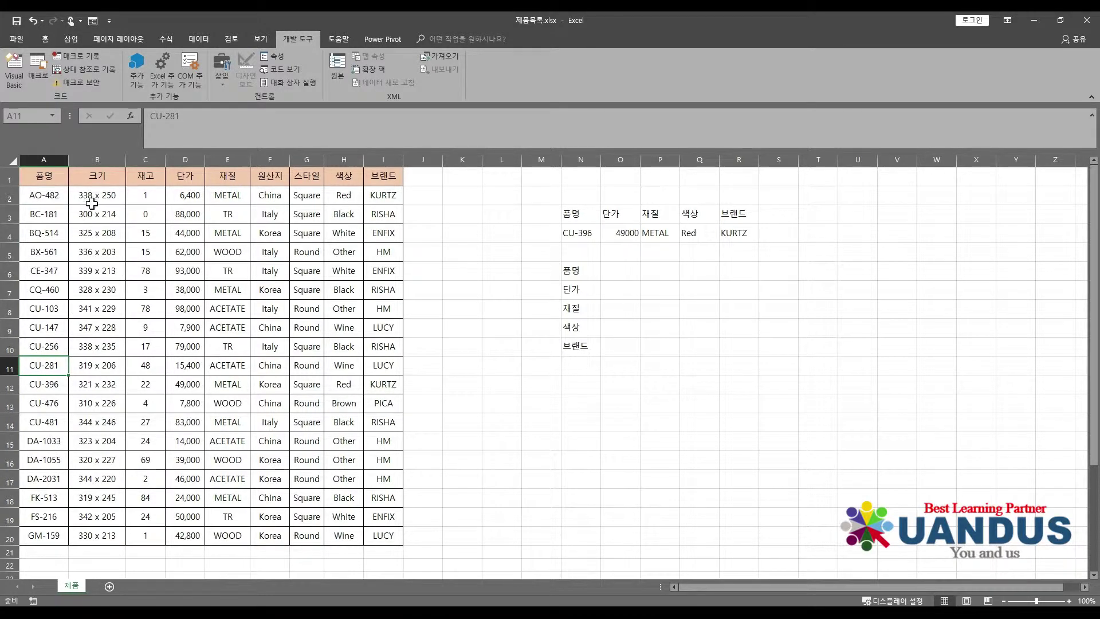
pyautogui.moveTo(92, 197); pyautogui.dragTo(110, 533)
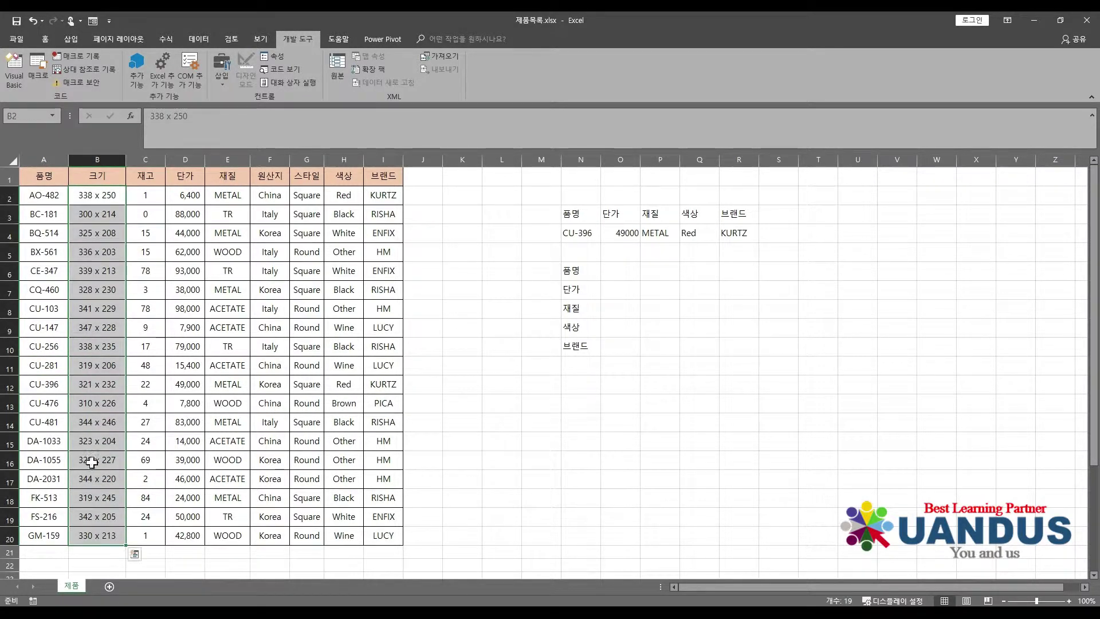
pyautogui.click(100, 364)
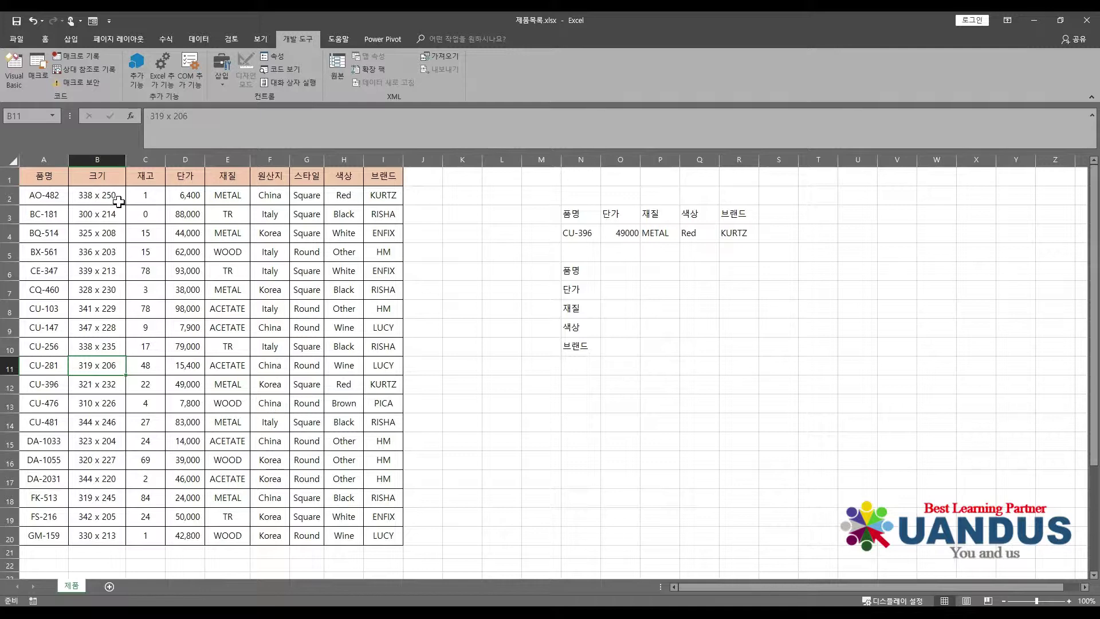
pyautogui.moveTo(101, 196); pyautogui.dragTo(96, 516)
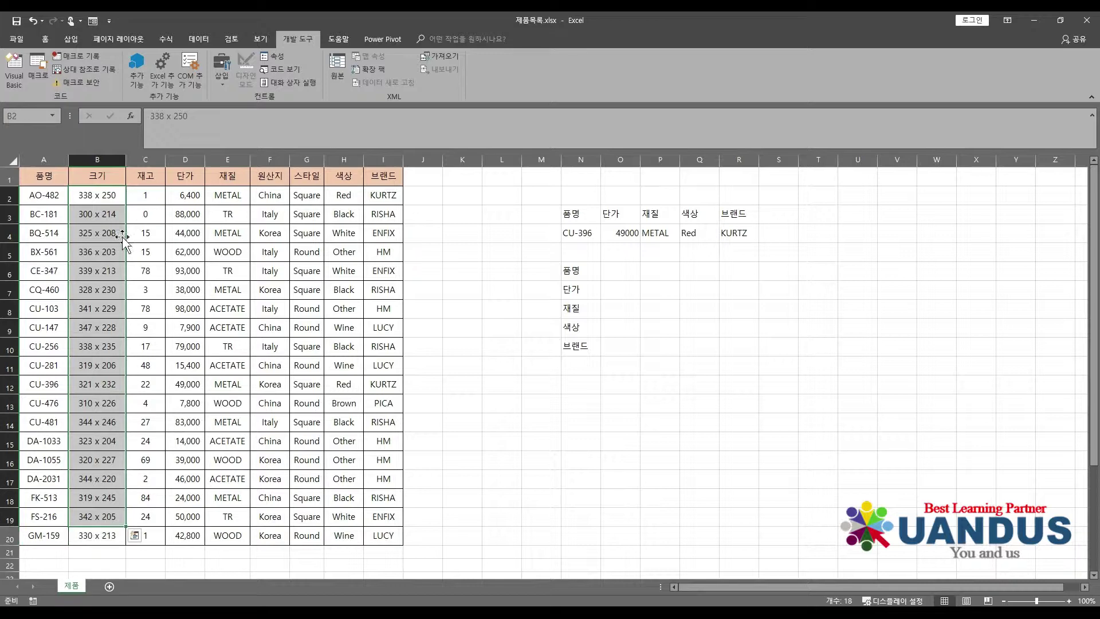
pyautogui.moveTo(103, 192); pyautogui.dragTo(97, 516)
# - Examine the 크기 column and the first record from 크기 to 브랜드, ending with range B2:I20 selected
pyautogui.moveTo(102, 196); pyautogui.dragTo(380, 195)
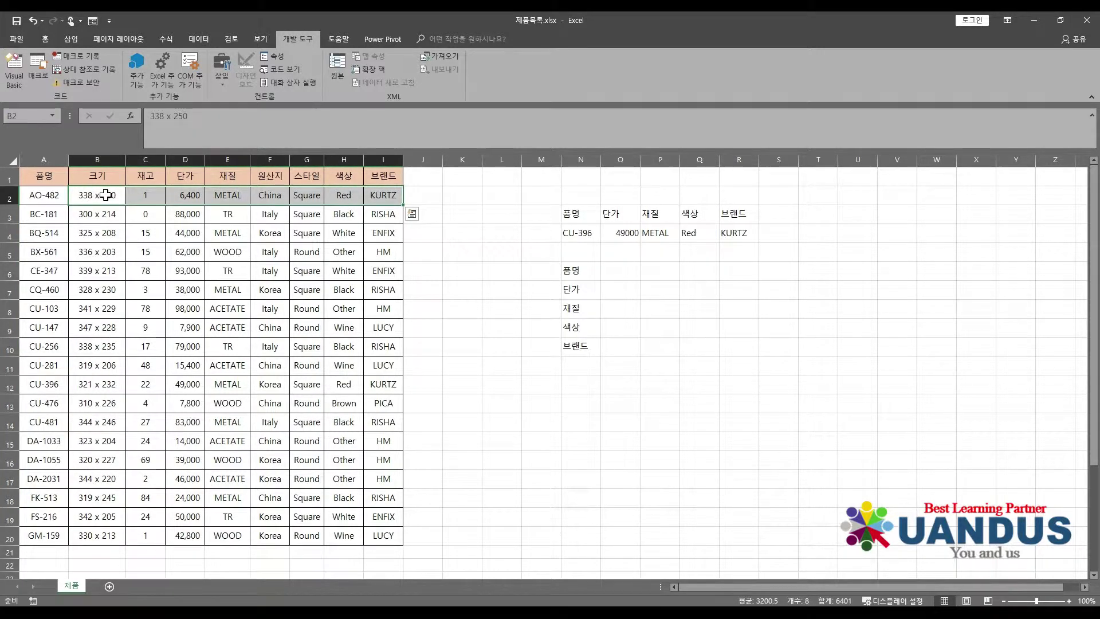
pyautogui.moveTo(106, 196); pyautogui.dragTo(109, 533)
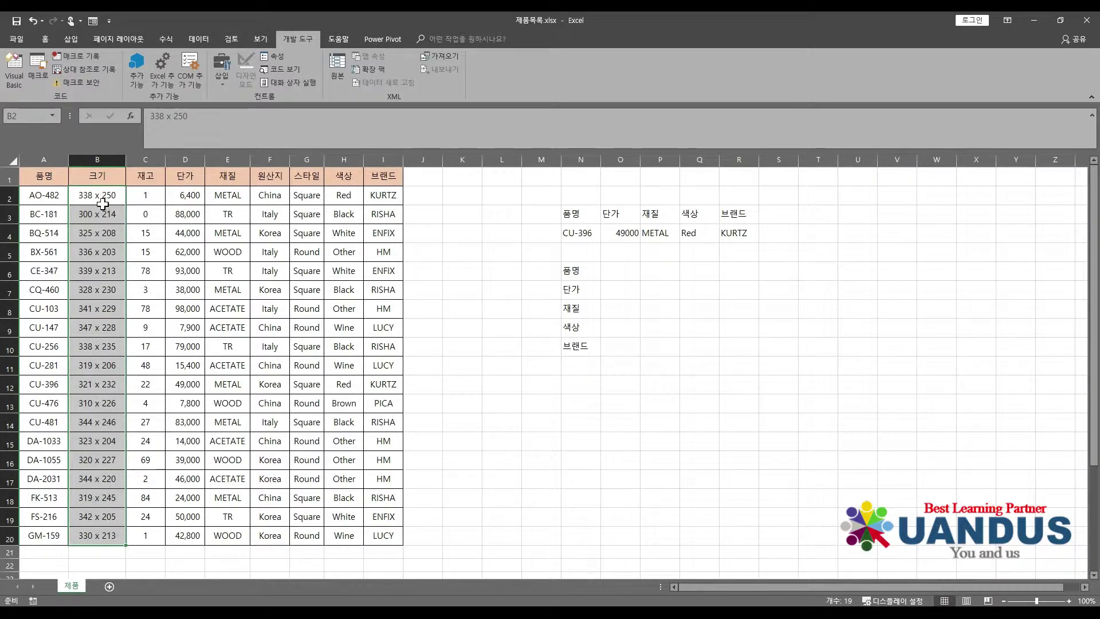
pyautogui.moveTo(102, 197); pyautogui.dragTo(379, 197)
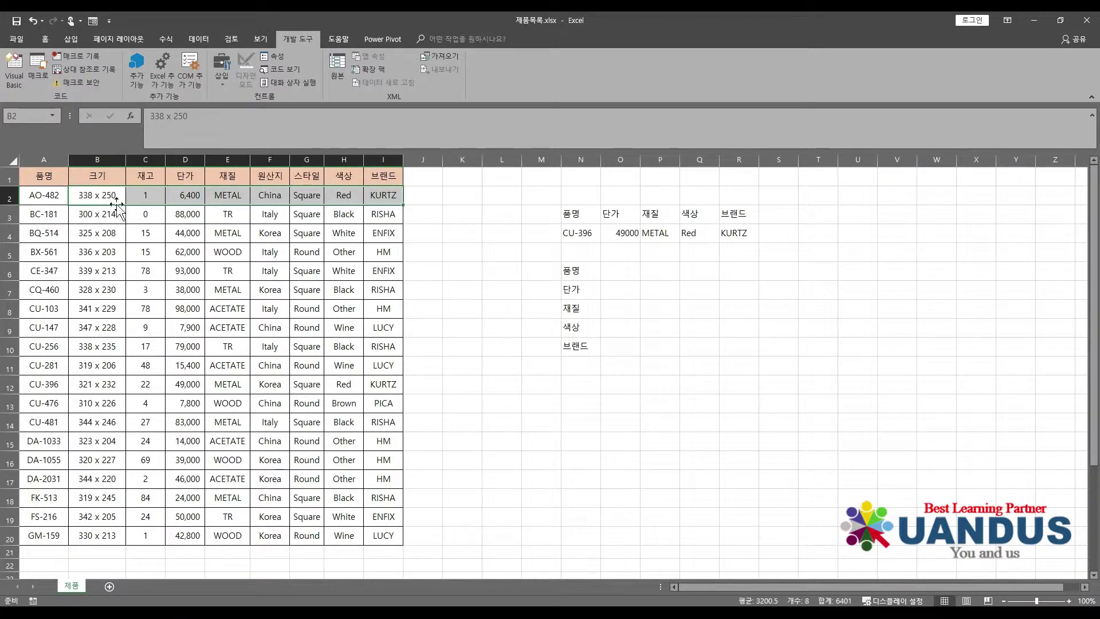
pyautogui.moveTo(103, 197); pyautogui.dragTo(372, 199)
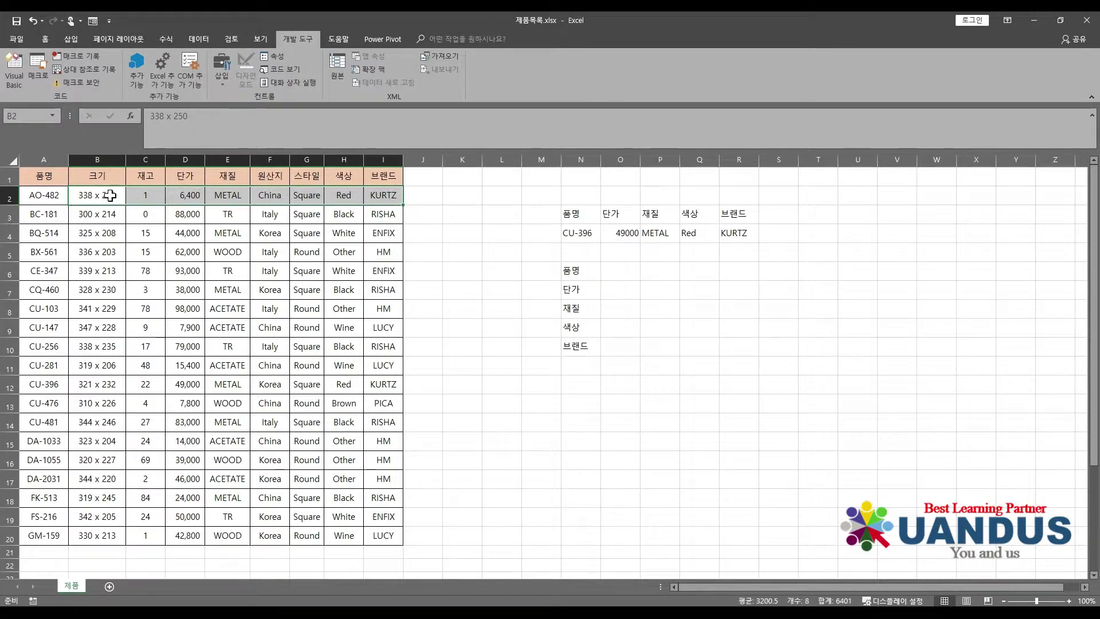
pyautogui.moveTo(100, 197); pyautogui.dragTo(96, 533)
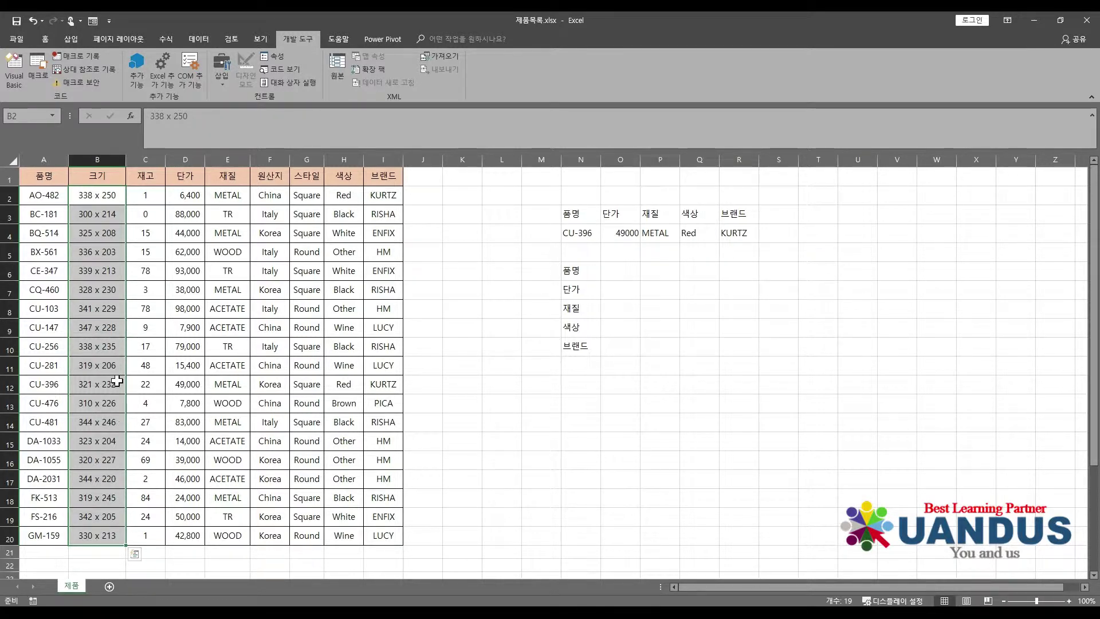
pyautogui.moveTo(102, 200); pyautogui.dragTo(372, 528)
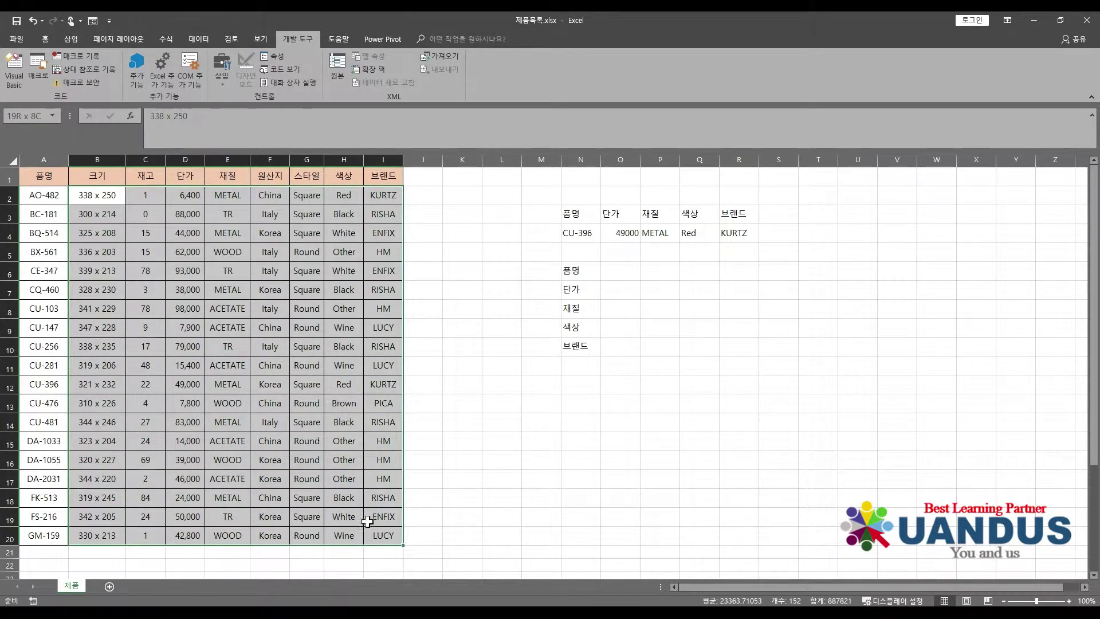
# - Examine the data range B2:I20 and the 재고 column from its header down to the BQ-514 row
pyautogui.moveTo(115, 202)
pyautogui.mouseDown()
pyautogui.moveTo(149, 252)
pyautogui.moveTo(347, 433)
pyautogui.moveTo(397, 536)
pyautogui.mouseUp()
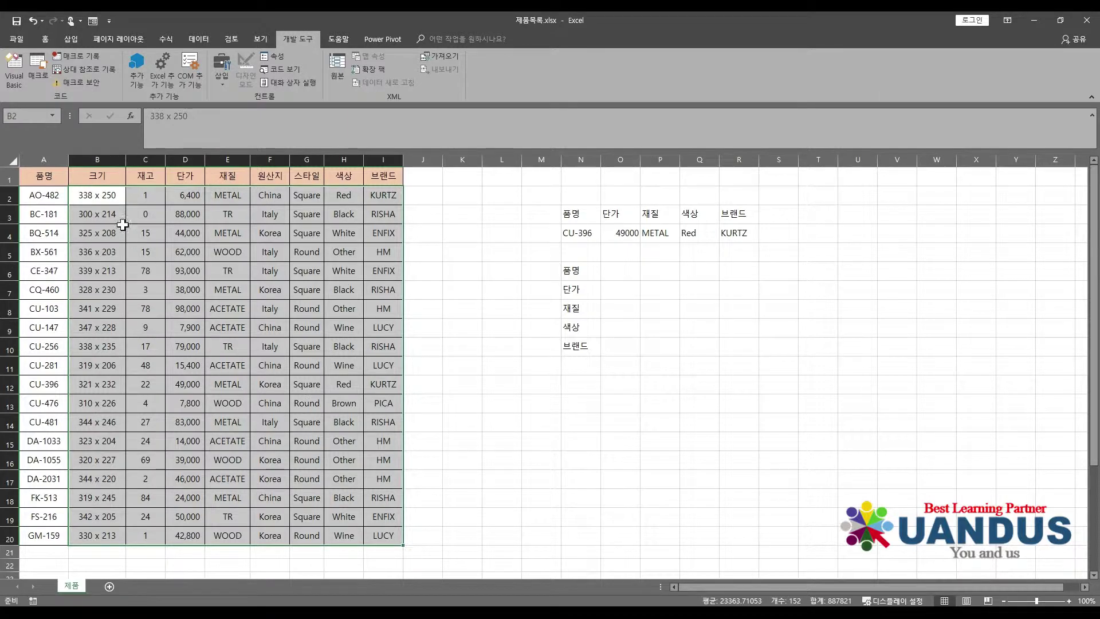
pyautogui.moveTo(98, 197); pyautogui.dragTo(385, 531)
pyautogui.click(111, 176)
pyautogui.click(148, 174)
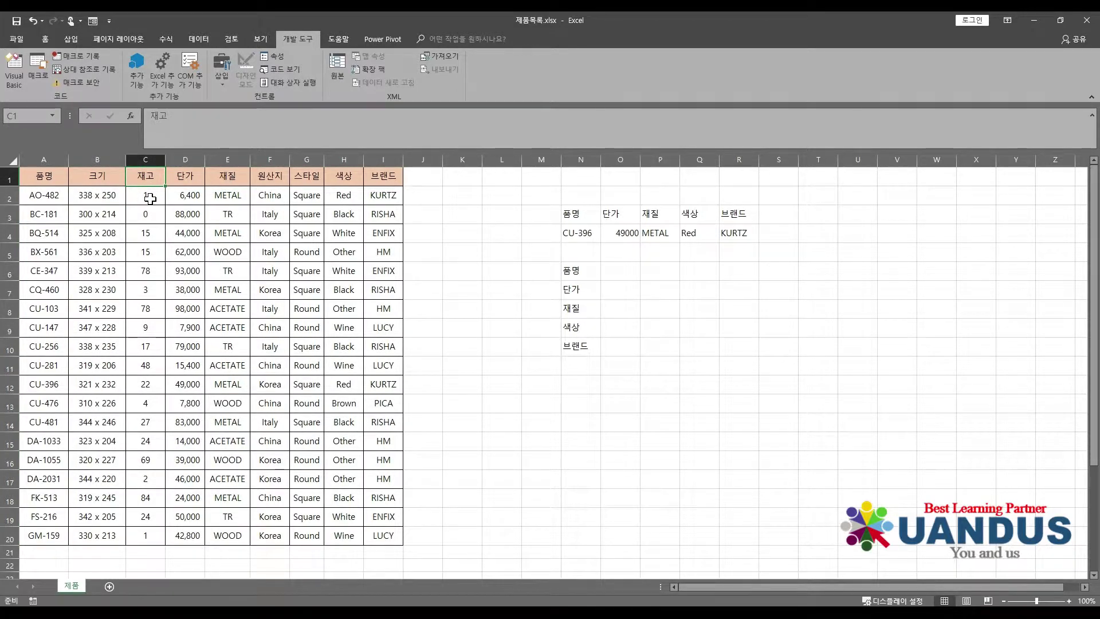
pyautogui.click(148, 198)
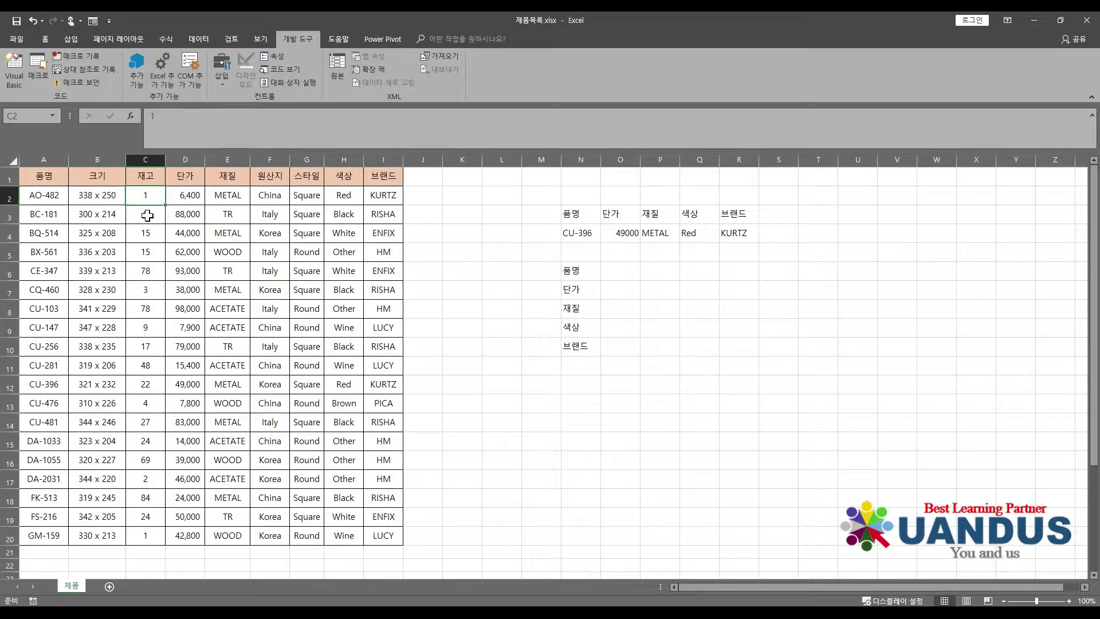
pyautogui.click(147, 216)
pyautogui.click(150, 230)
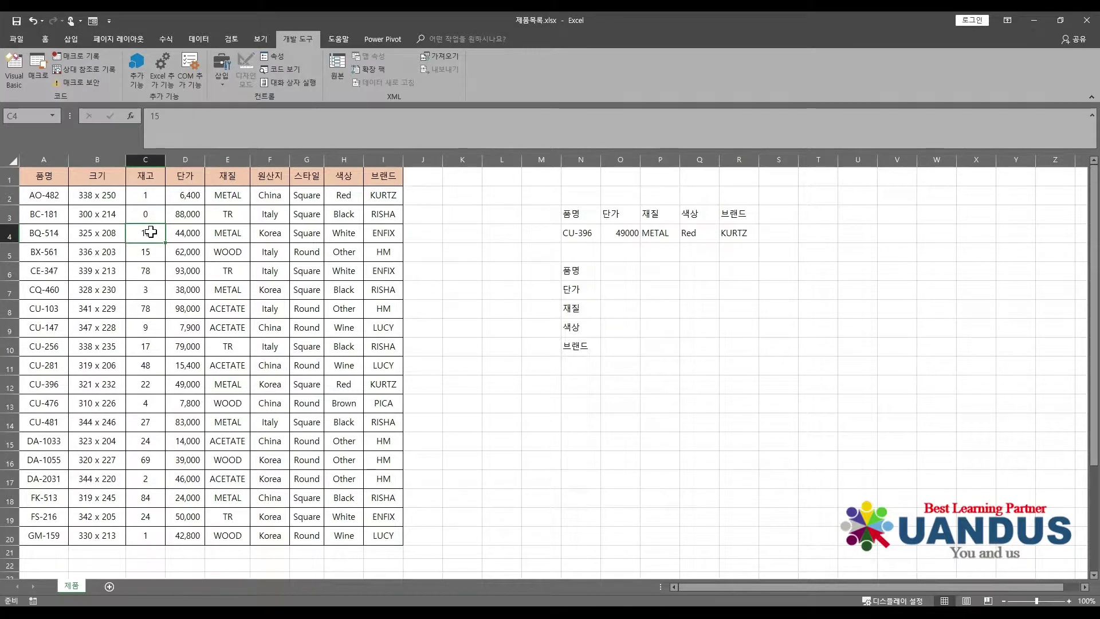
# - Examine the 크기, 재고 and 단가 values in the first records and their place within range B2:I20
pyautogui.click(91, 197)
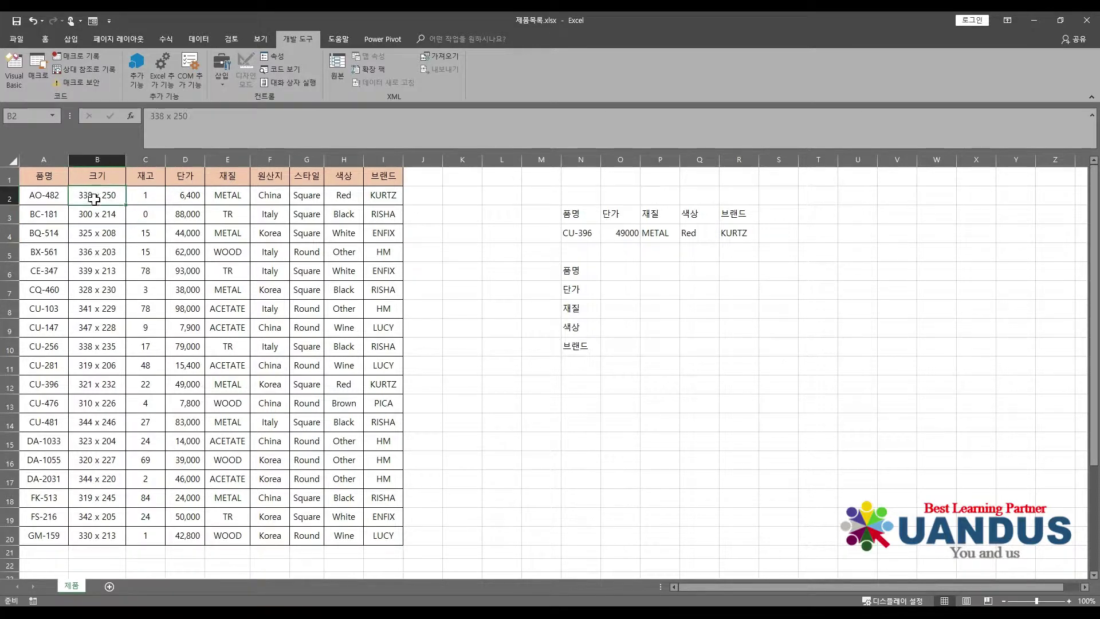
pyautogui.click(100, 213)
pyautogui.click(150, 214)
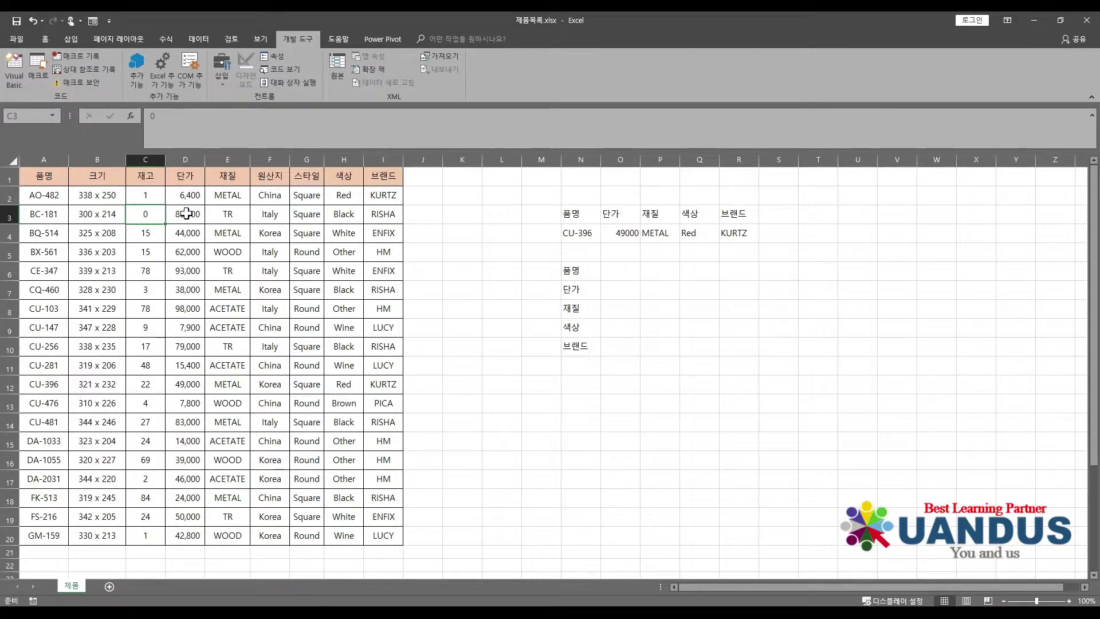
pyautogui.click(188, 215)
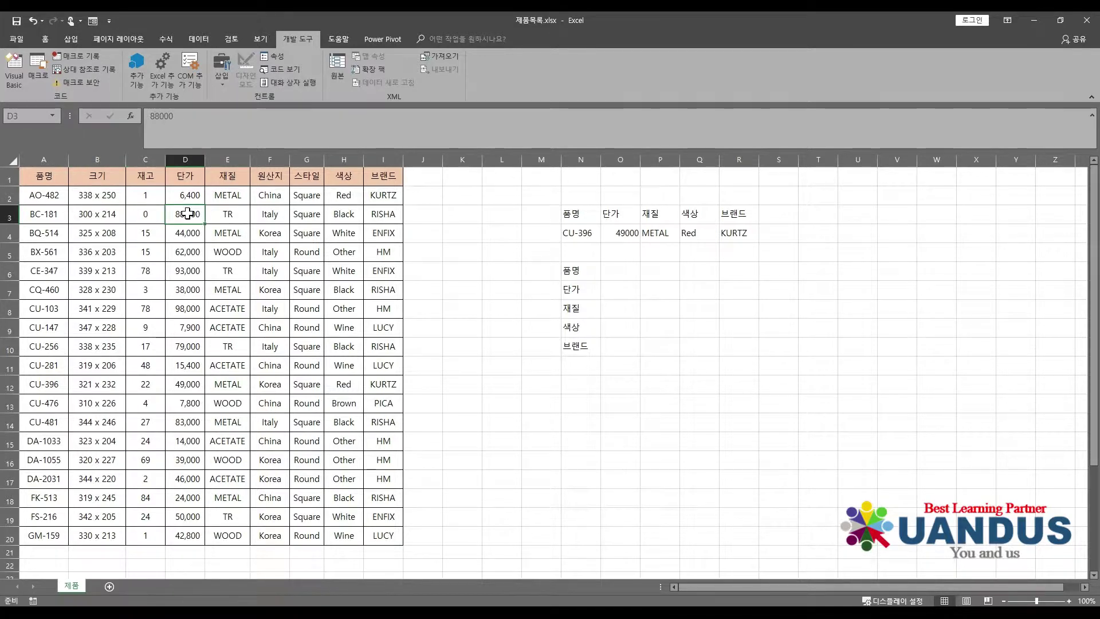
pyautogui.moveTo(110, 197); pyautogui.dragTo(374, 529)
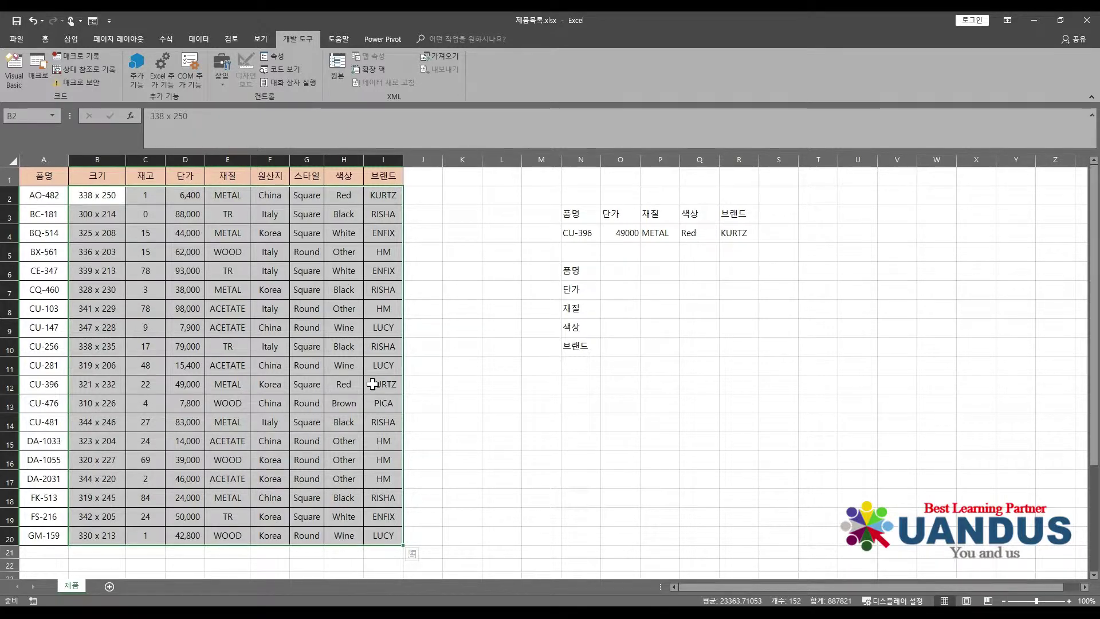
pyautogui.moveTo(97, 195)
pyautogui.mouseDown()
pyautogui.moveTo(281, 404)
pyautogui.moveTo(198, 358)
pyautogui.moveTo(307, 422)
pyautogui.moveTo(360, 535)
pyautogui.moveTo(390, 535)
pyautogui.mouseUp()
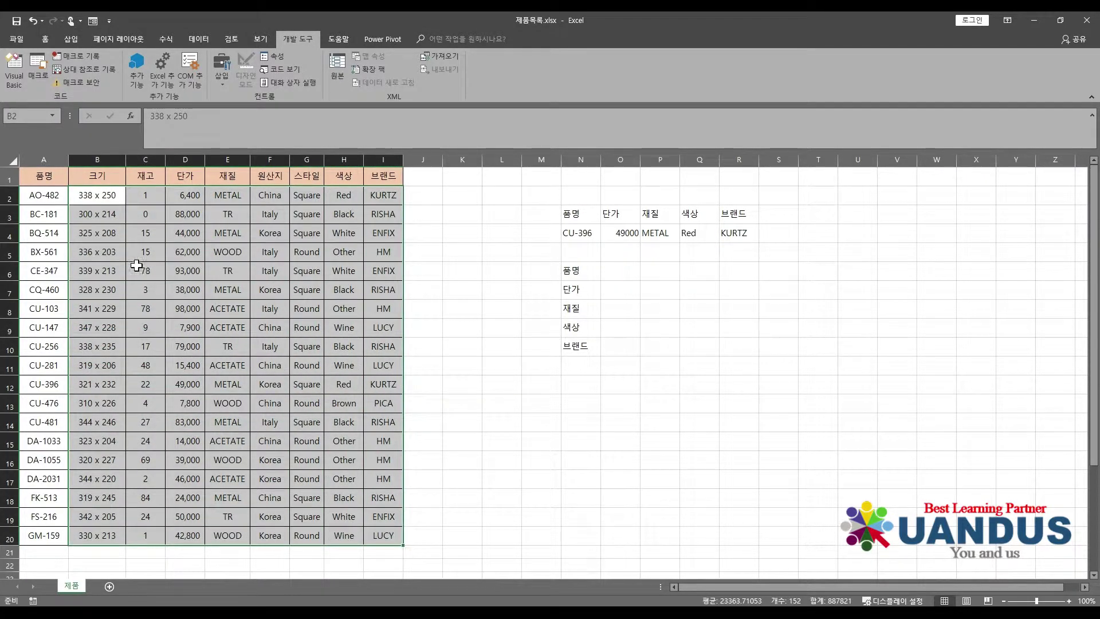
# - Examine the BC-181 record from 크기 to 단가, the first record's remaining fields and the 크기 column
pyautogui.click(103, 196)
pyautogui.click(102, 214)
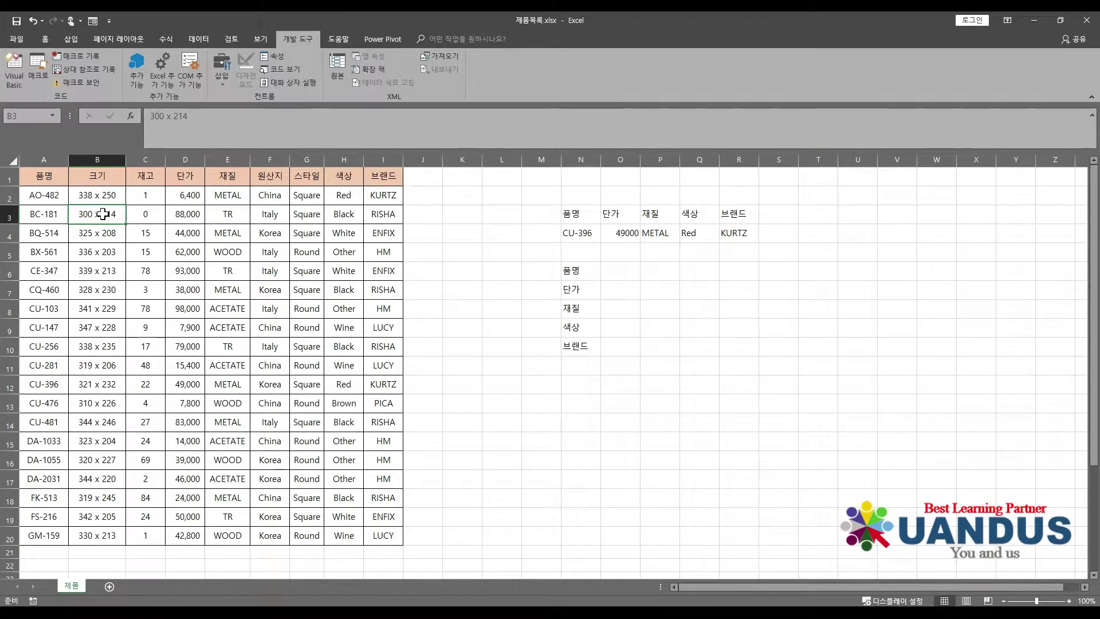
pyautogui.click(137, 214)
pyautogui.click(175, 214)
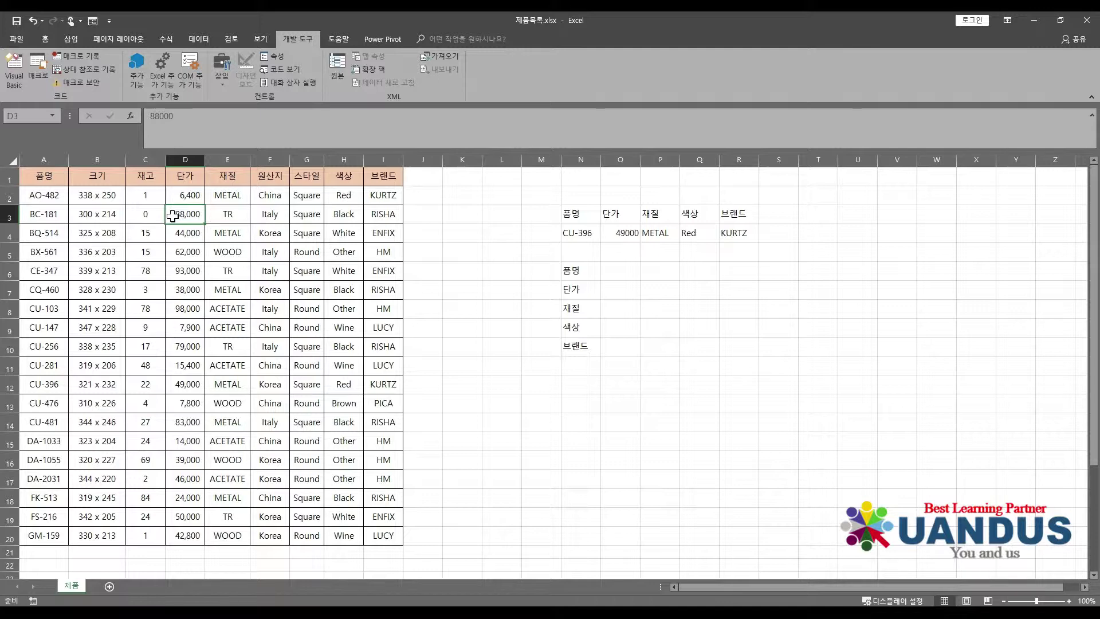
pyautogui.click(147, 199)
pyautogui.moveTo(148, 199); pyautogui.dragTo(366, 197)
pyautogui.moveTo(117, 198); pyautogui.dragTo(109, 492)
pyautogui.moveTo(51, 197); pyautogui.dragTo(106, 252)
pyautogui.moveTo(102, 199); pyautogui.dragTo(109, 531)
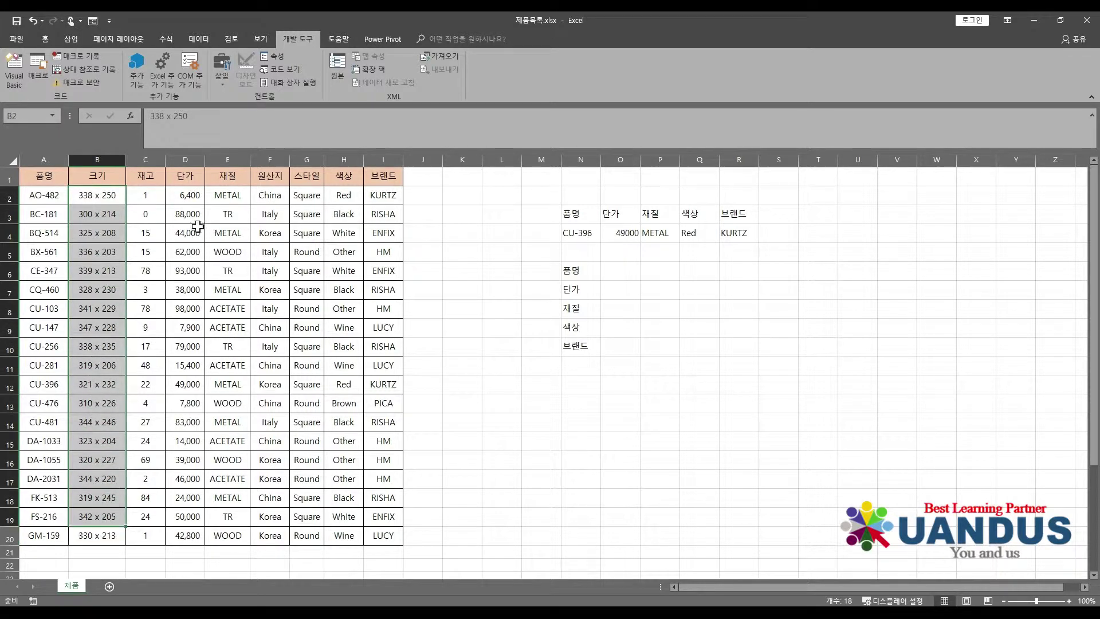
# - Examine the column headers from 재고 to 브랜드 and the 크기 values row by row in B2:B5
pyautogui.moveTo(144, 178); pyautogui.dragTo(372, 176)
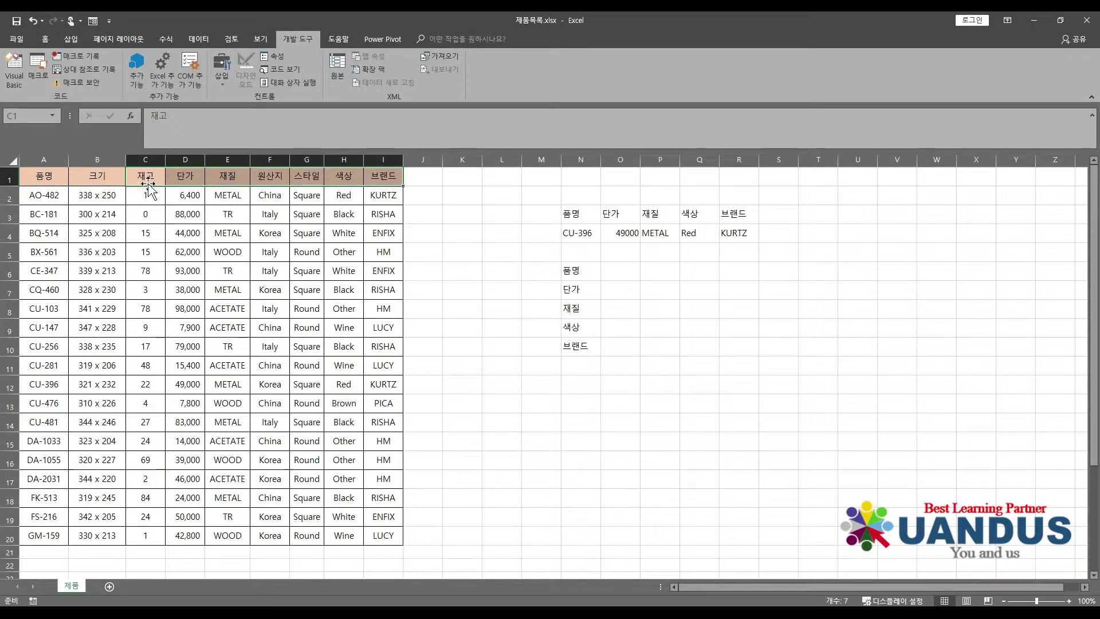
pyautogui.click(230, 175)
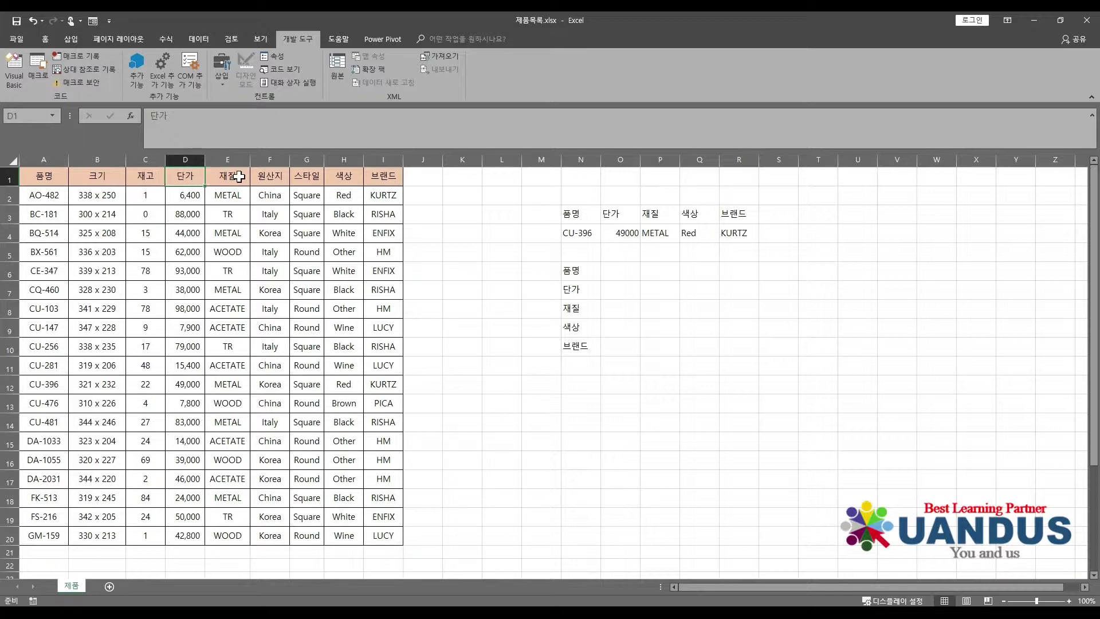
pyautogui.click(99, 197)
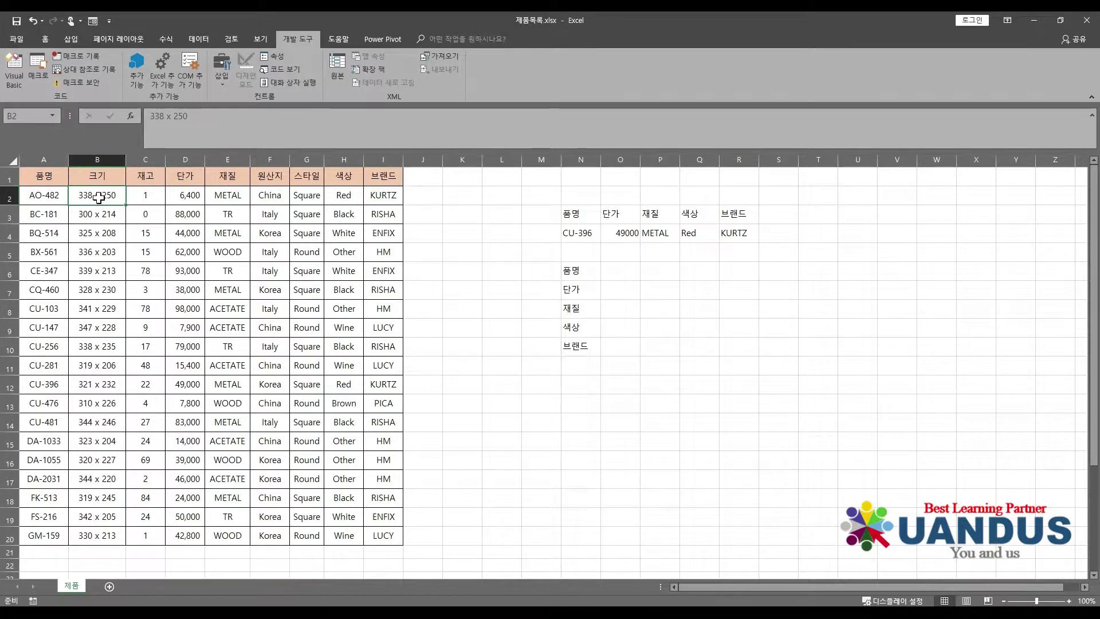
pyautogui.moveTo(99, 197); pyautogui.dragTo(103, 248)
pyautogui.click(104, 249)
pyautogui.click(114, 200)
pyautogui.click(113, 215)
pyautogui.click(111, 233)
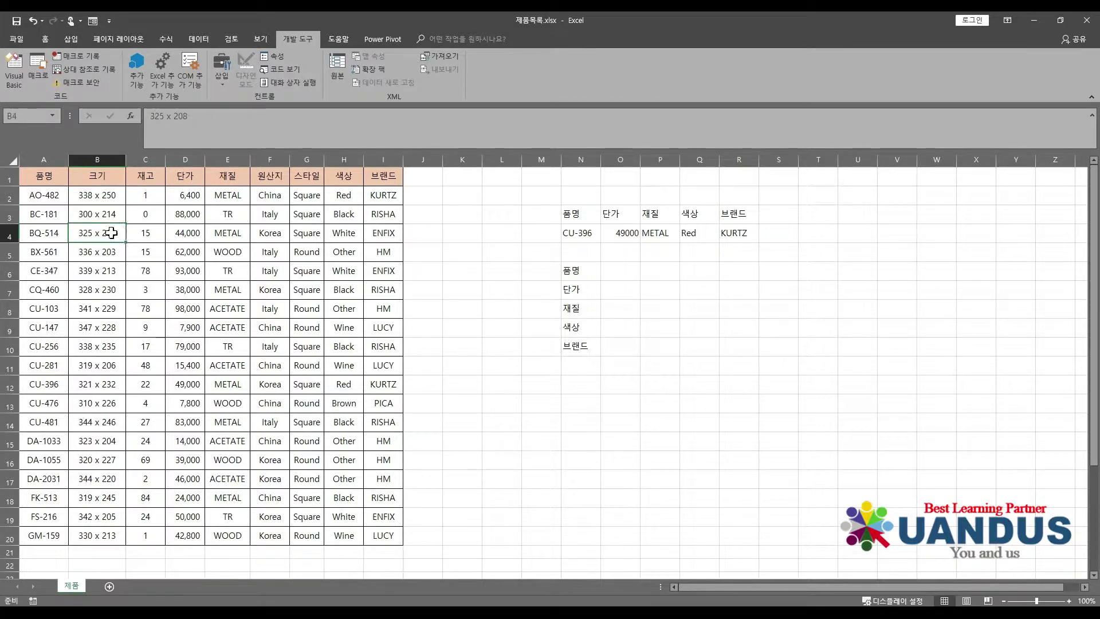
pyautogui.click(109, 251)
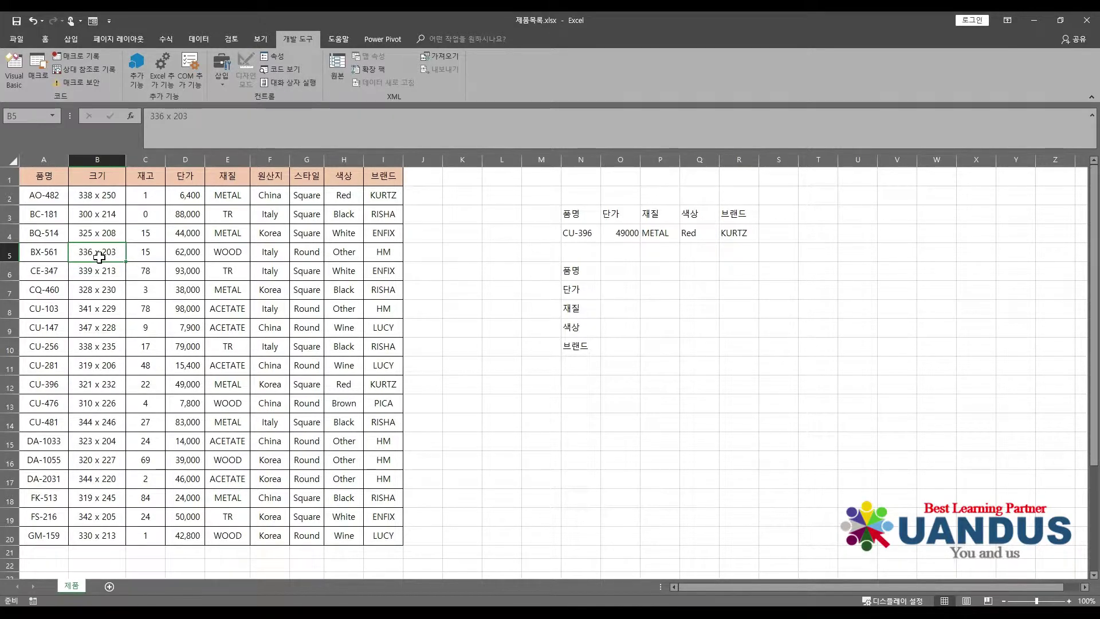
# - Examine the headers from 크기 to 색상 and locate the CE-347 row's values in the 크기 and 재질 columns
pyautogui.click(267, 180)
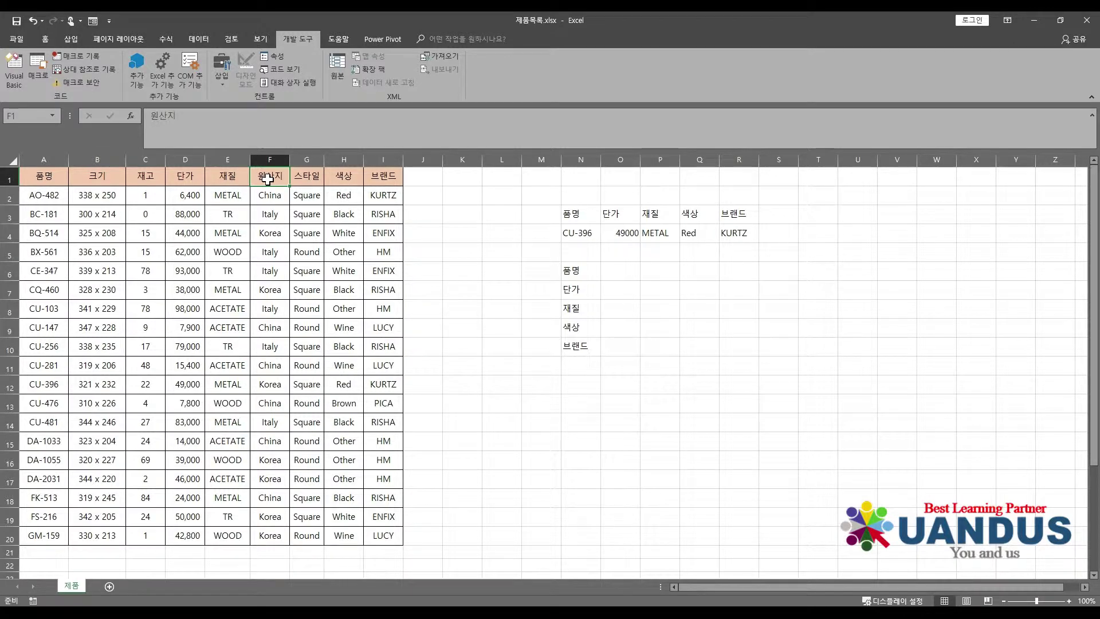
pyautogui.moveTo(103, 179); pyautogui.dragTo(344, 180)
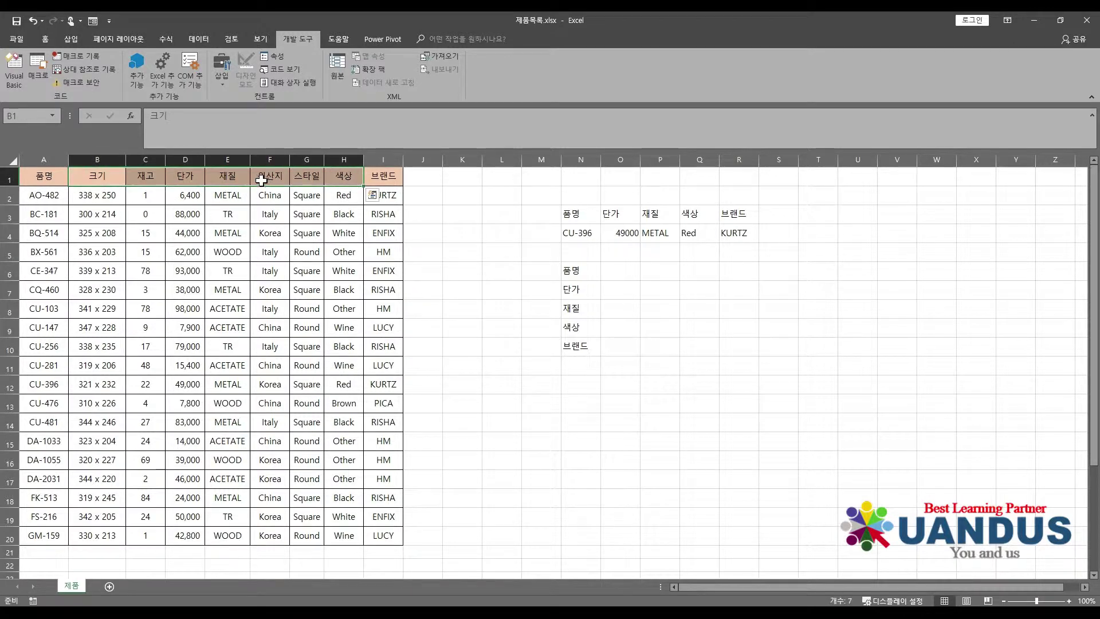
pyautogui.click(216, 196)
pyautogui.moveTo(108, 195); pyautogui.dragTo(109, 346)
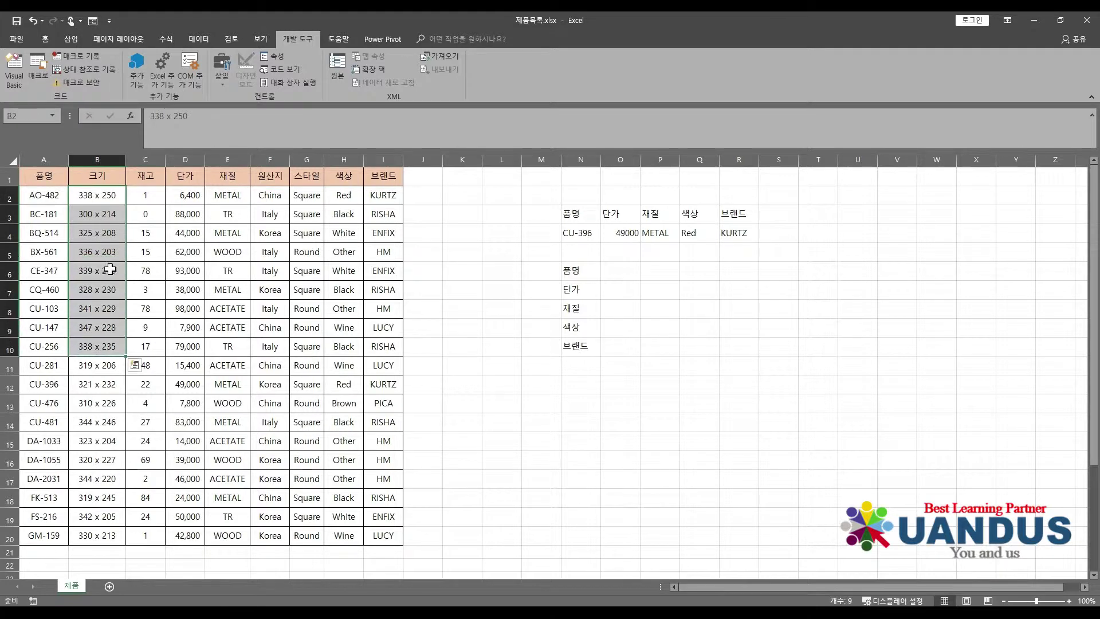
pyautogui.click(109, 269)
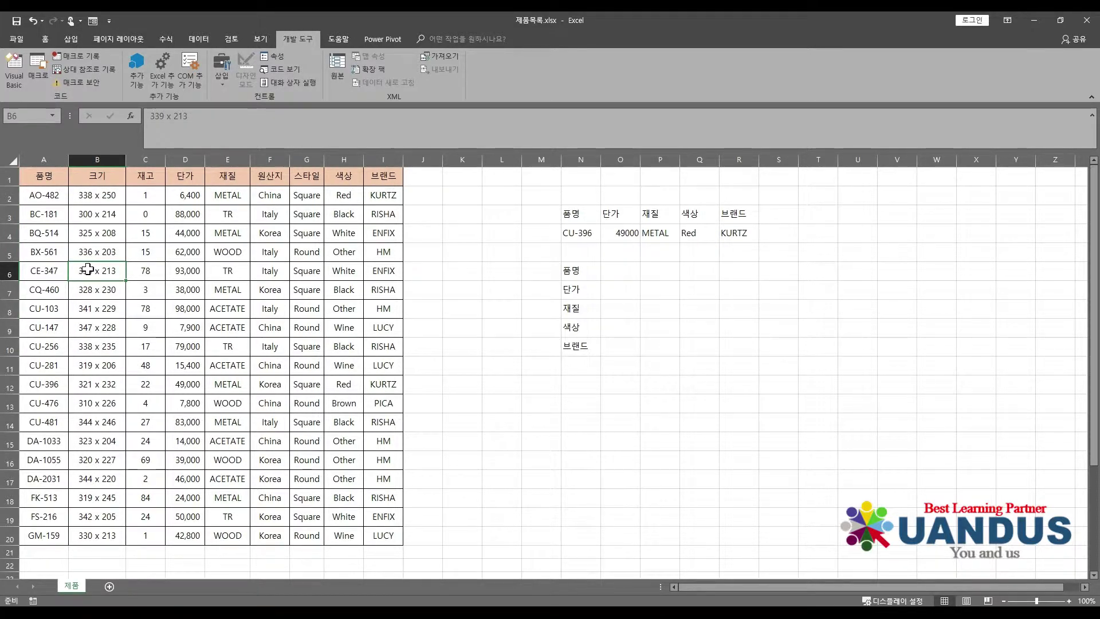
pyautogui.click(226, 269)
pyautogui.moveTo(226, 196); pyautogui.dragTo(223, 273)
pyautogui.click(223, 273)
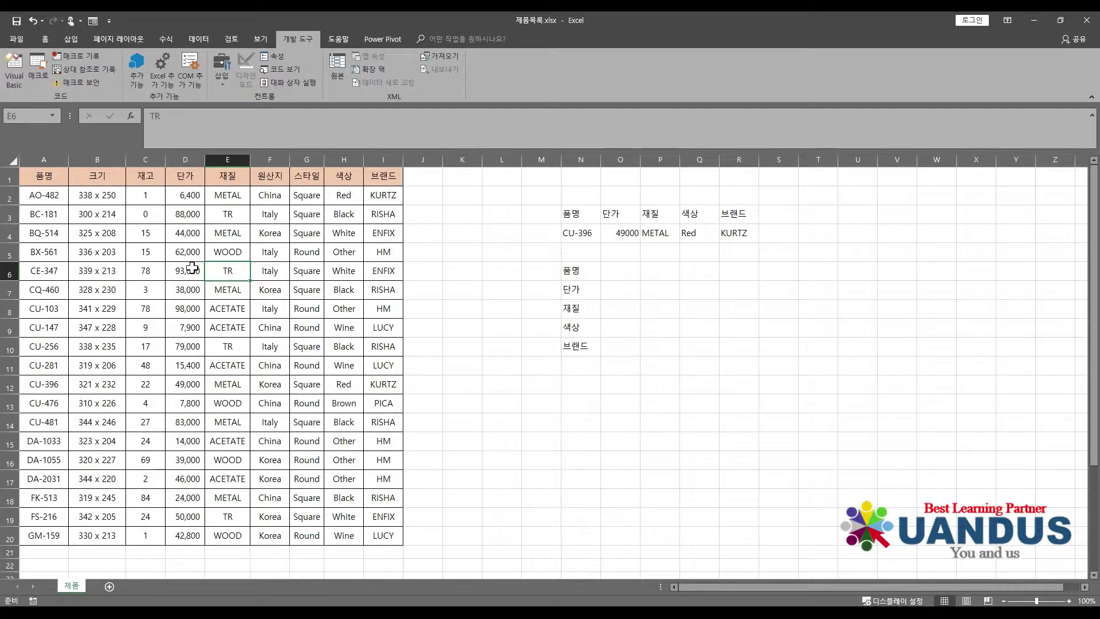
# - Compare the product names in A2:A20 with the 품명 lookup cell N4 and the blank cell O6
pyautogui.moveTo(54, 198); pyautogui.dragTo(67, 532)
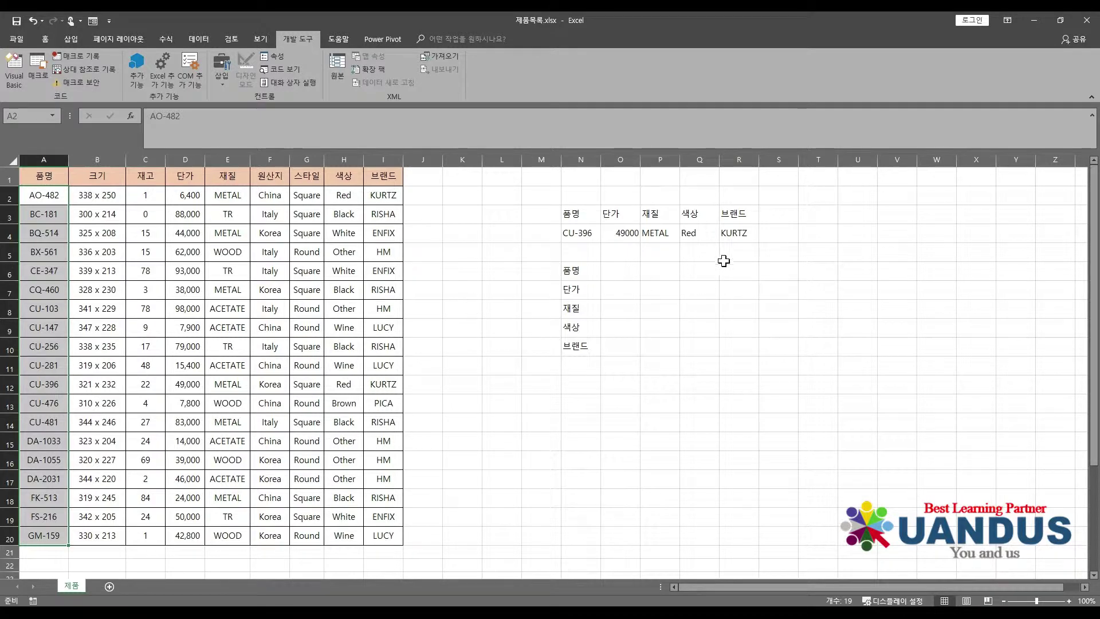
pyautogui.click(624, 271)
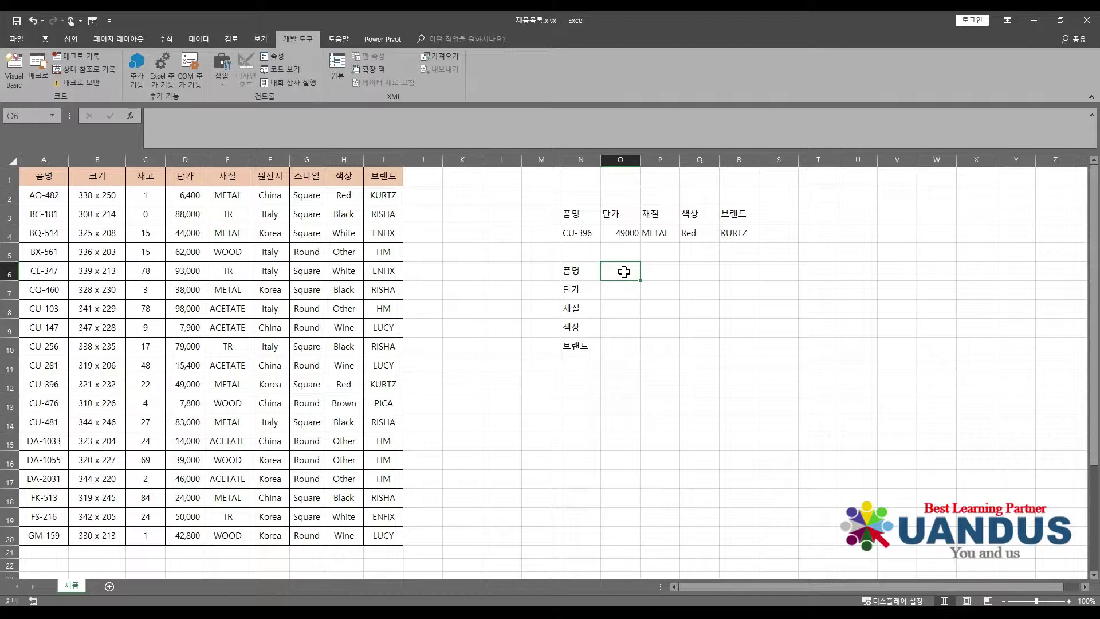
pyautogui.click(51, 194)
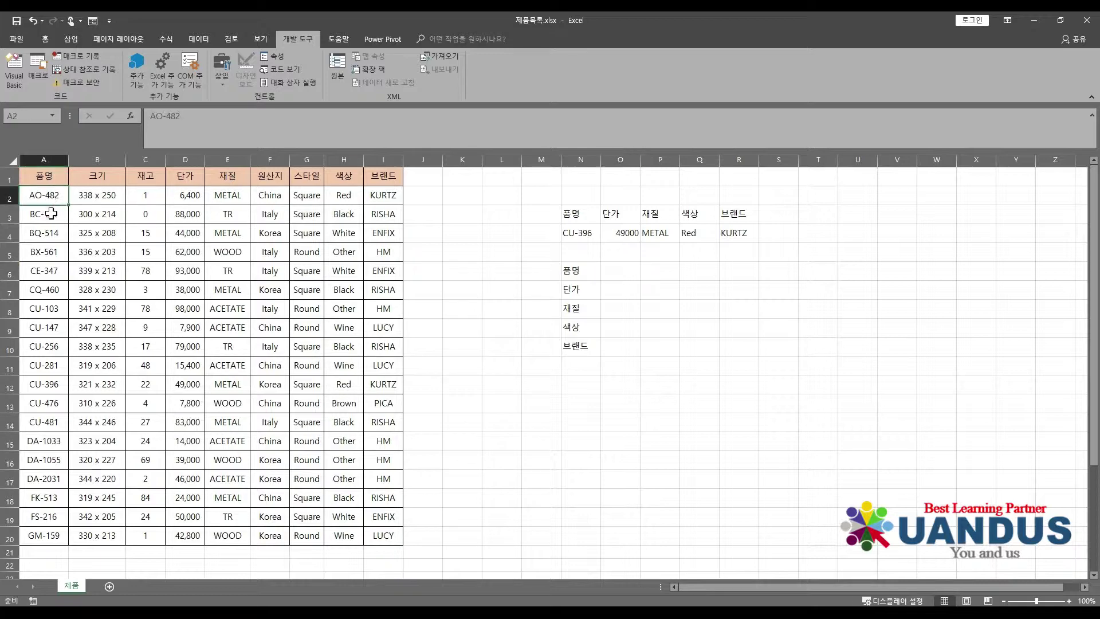
pyautogui.keyDown('shift'); pyautogui.click(52, 214); pyautogui.keyUp('shift')
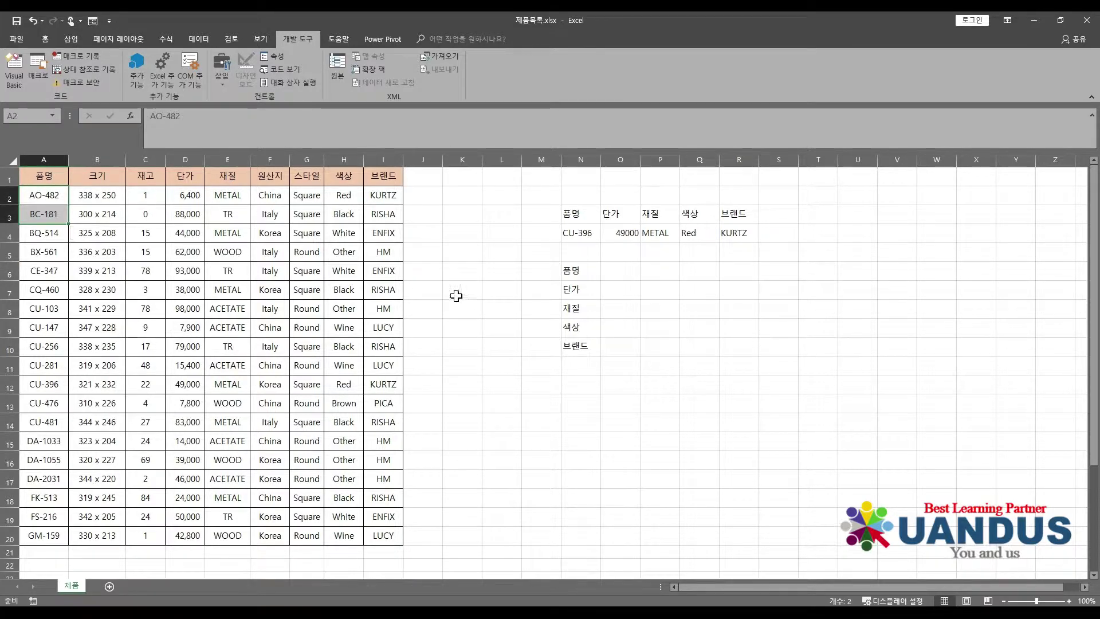
pyautogui.click(618, 276)
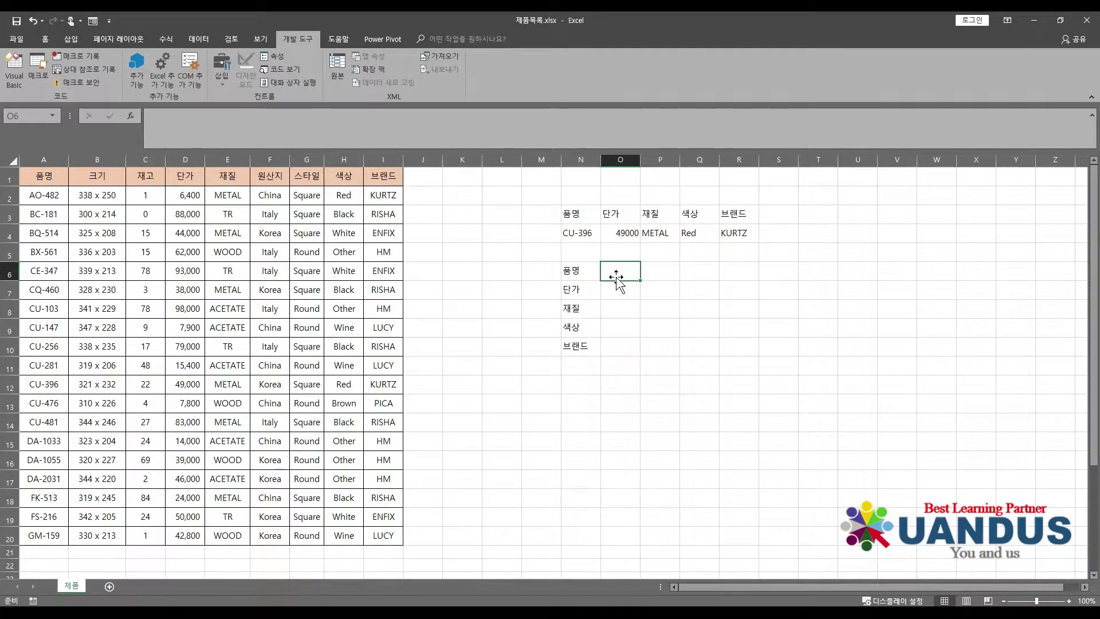
pyautogui.click(584, 234)
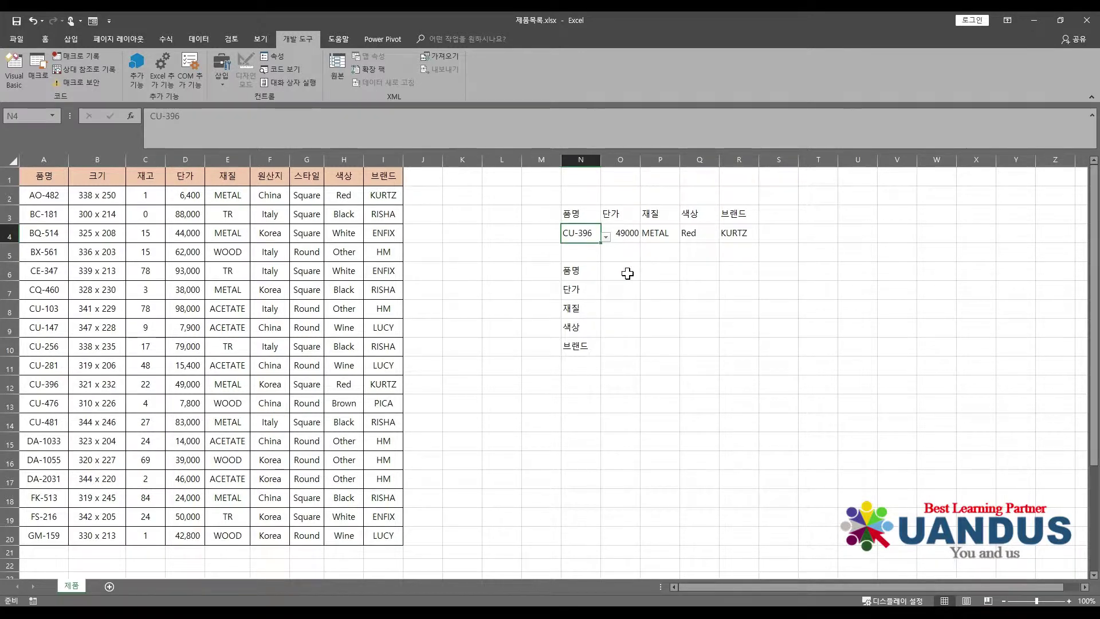
# - Enter =MATCH(N4,A2:A20,0) in O6 to find the selected 품명's row position by exact match
pyautogui.click(628, 273)
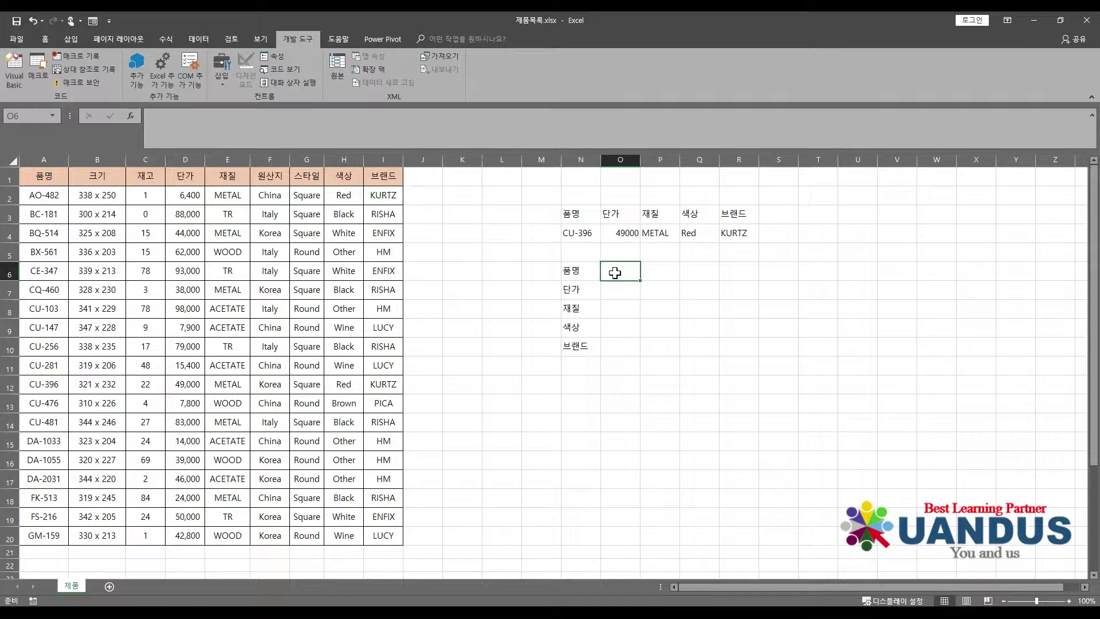
pyautogui.write('=')
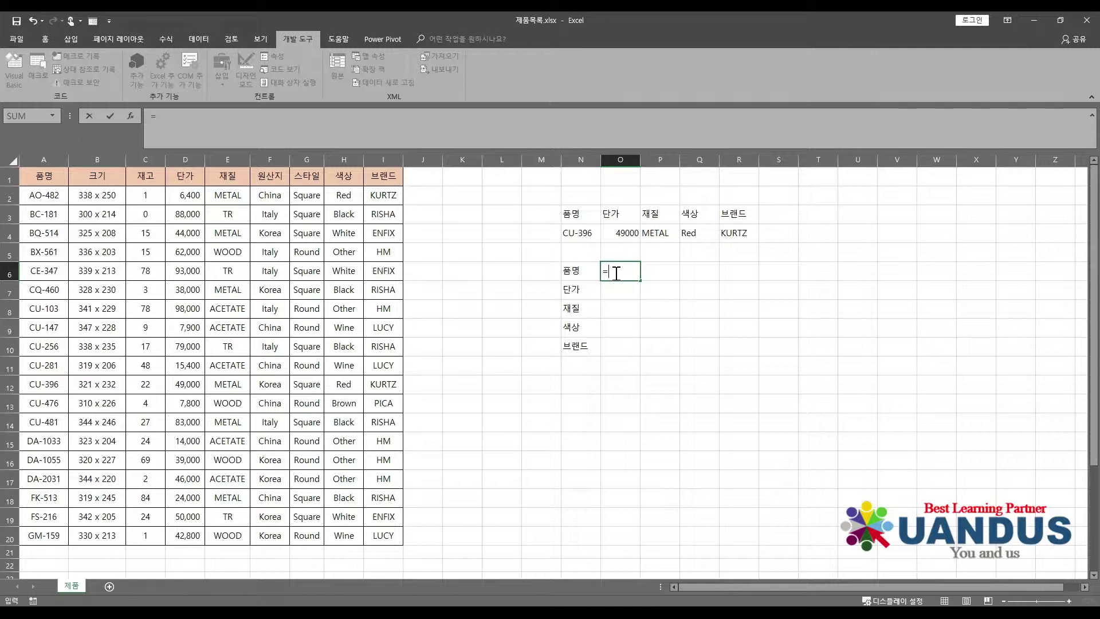
pyautogui.write('m')
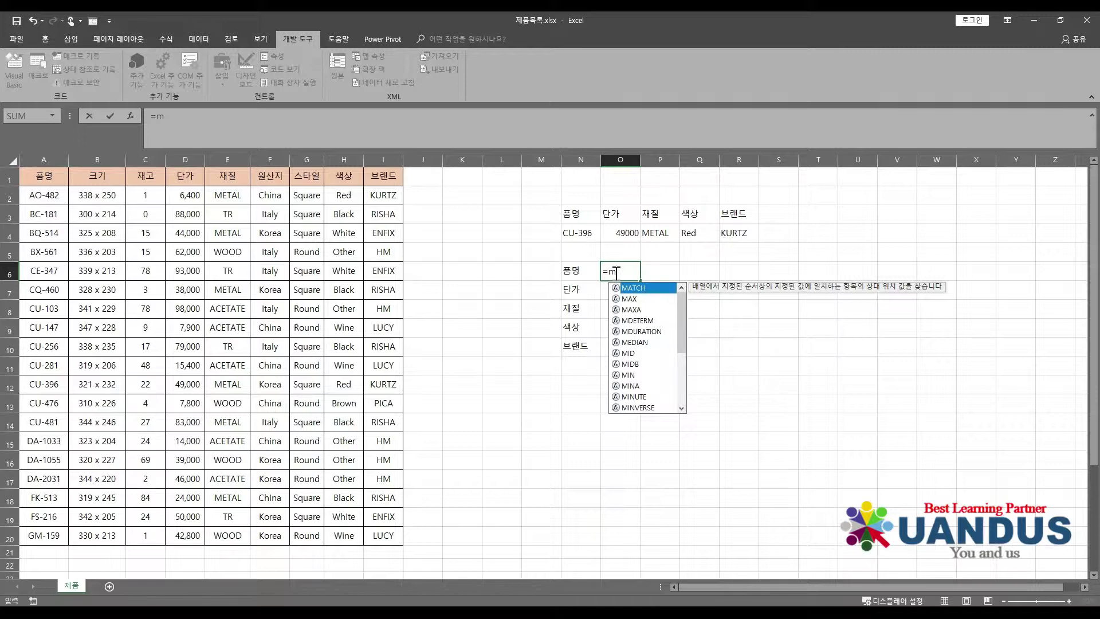
pyautogui.press('Tab')
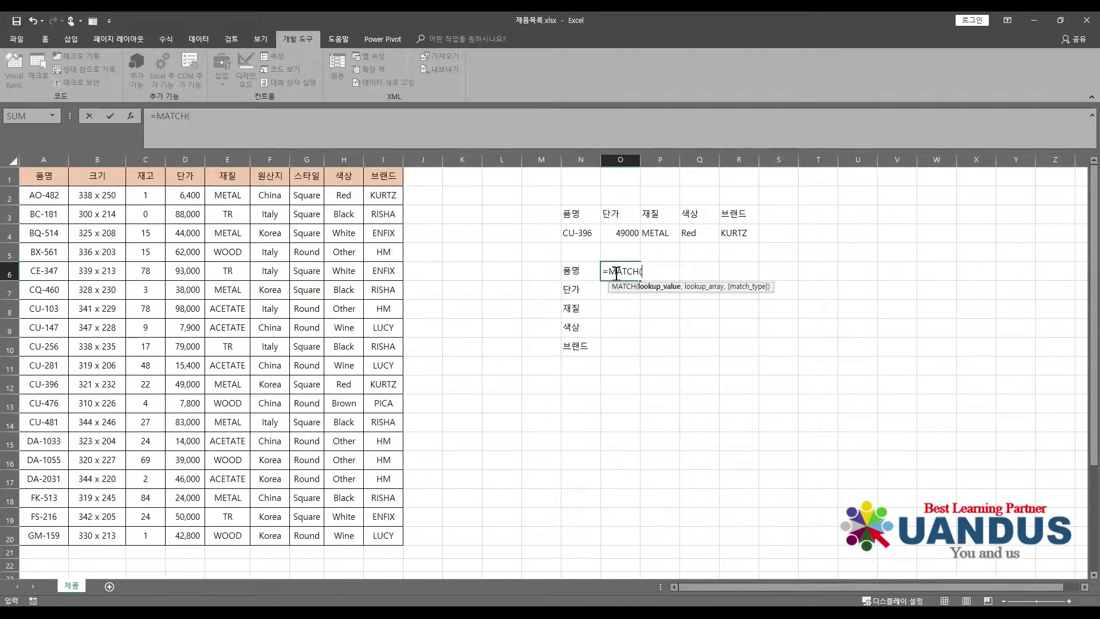
pyautogui.click(581, 236)
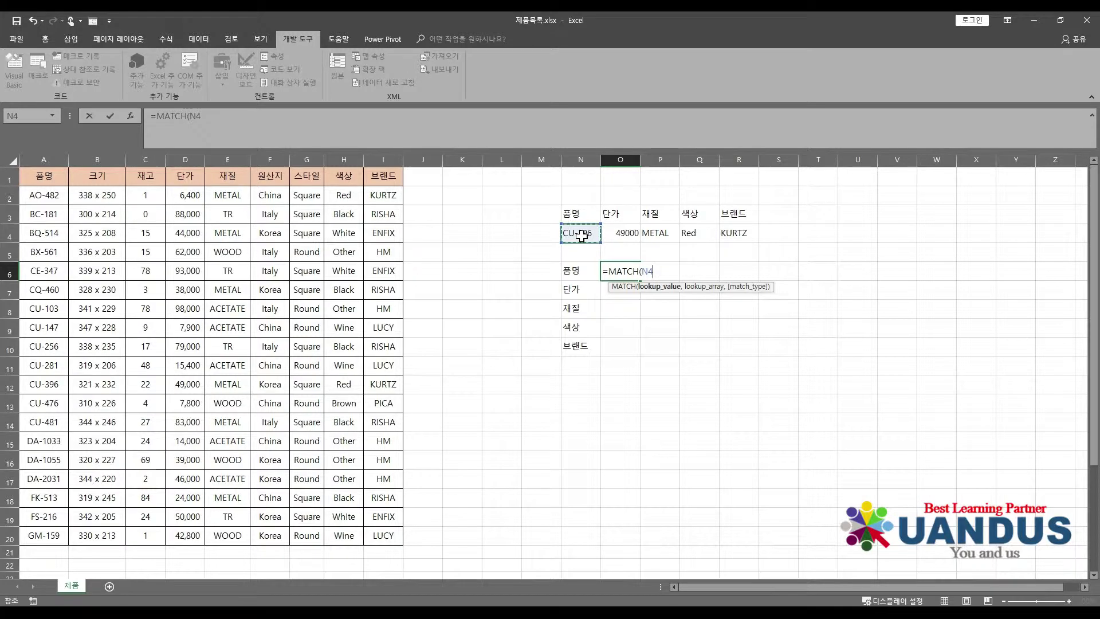
pyautogui.write(',')
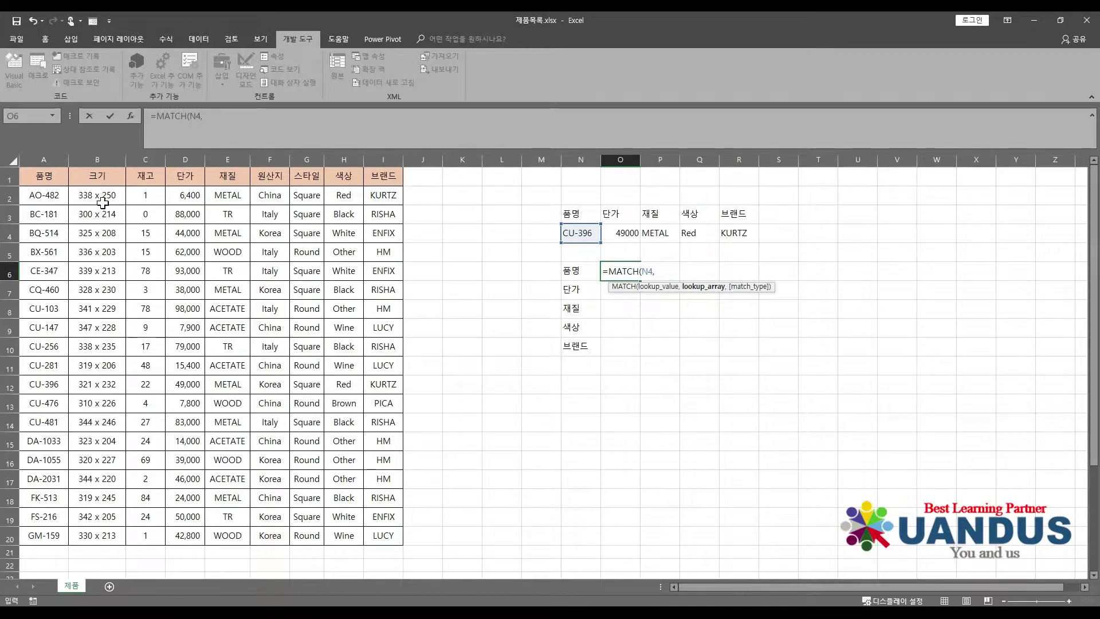
pyautogui.moveTo(49, 197); pyautogui.dragTo(54, 536)
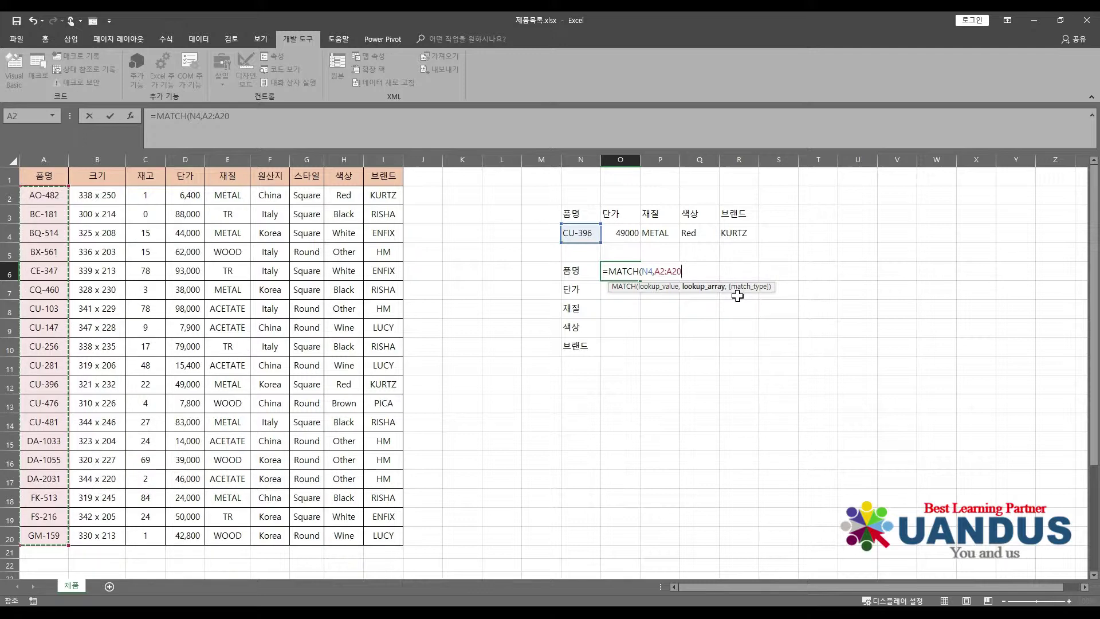
pyautogui.write(',')
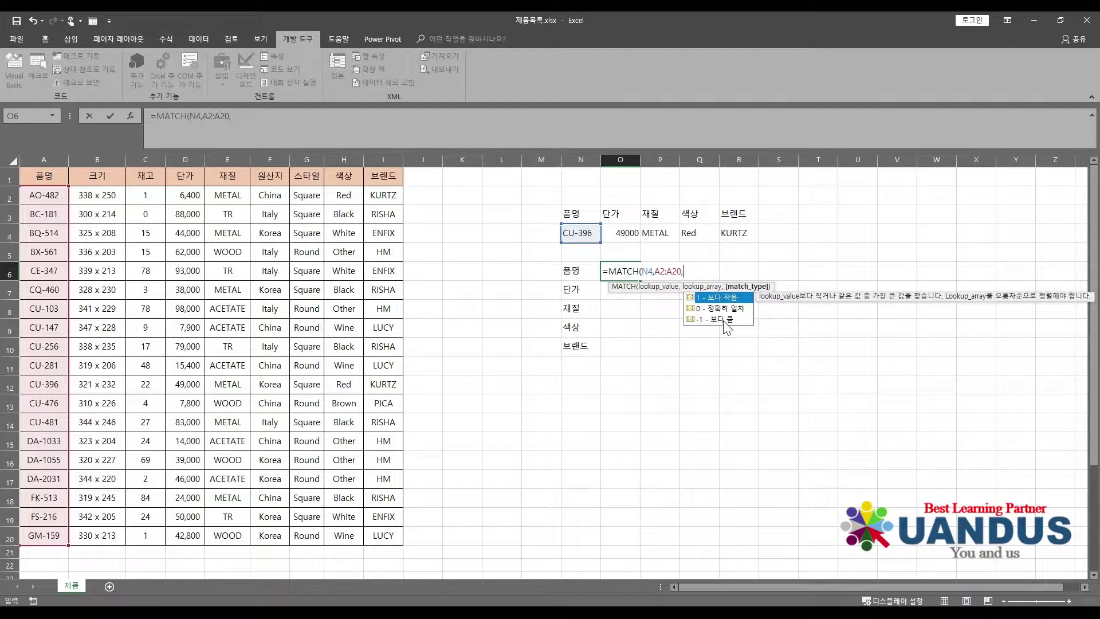
pyautogui.write('0')
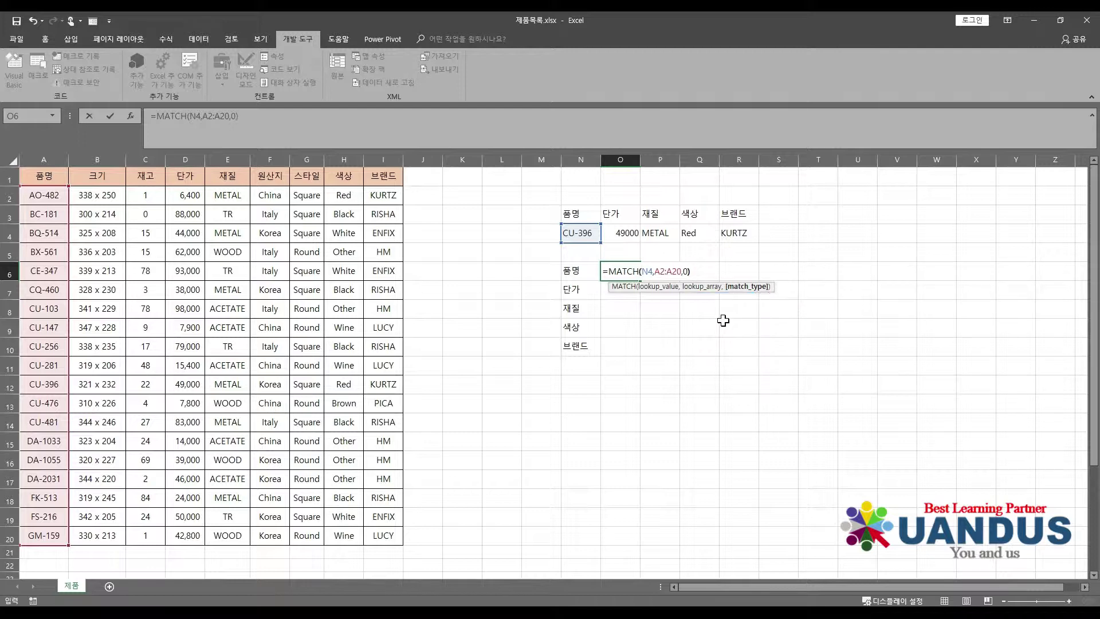
pyautogui.write(')')
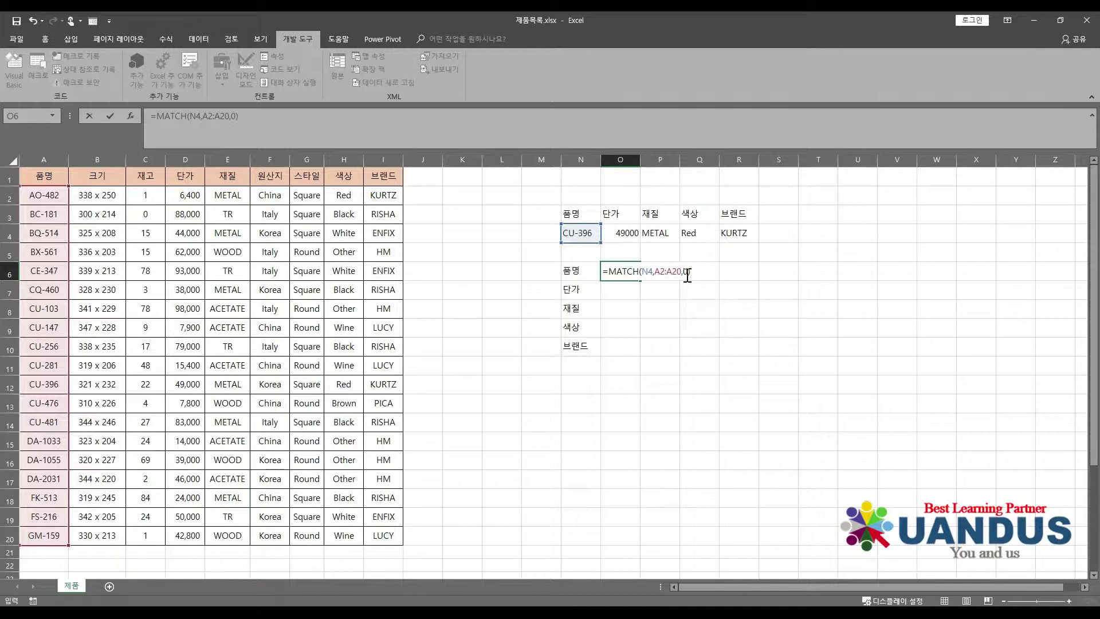
pyautogui.press('Return')
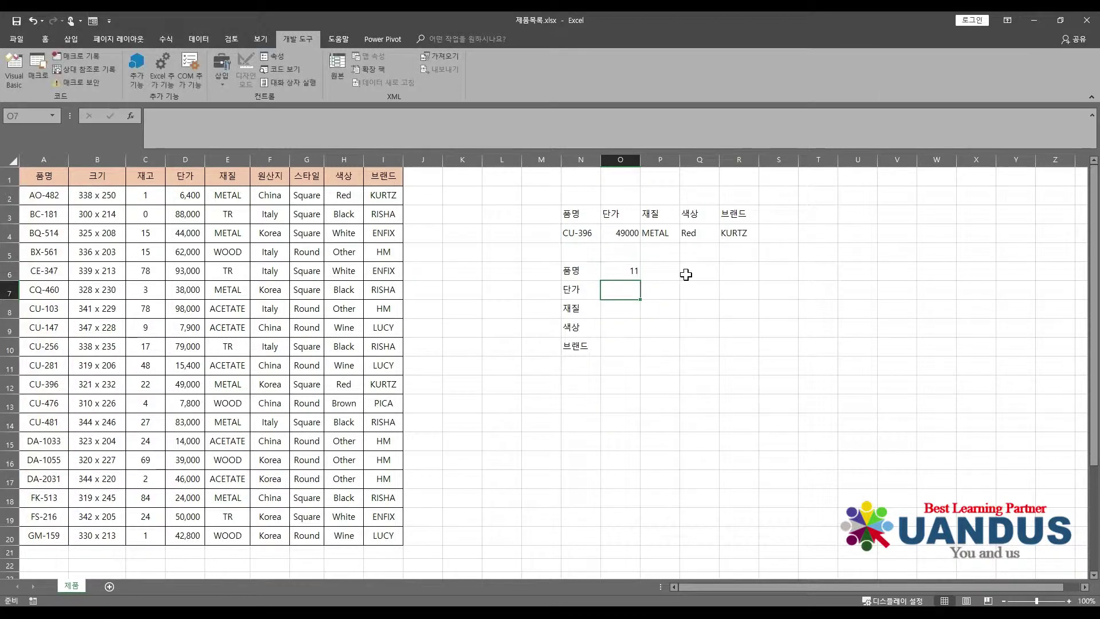
# - Test the MATCH formula in O6 by setting the product in N4 to AO-482, BC-181, BX-561, CE-347 and finally BQ-514
pyautogui.click(631, 274)
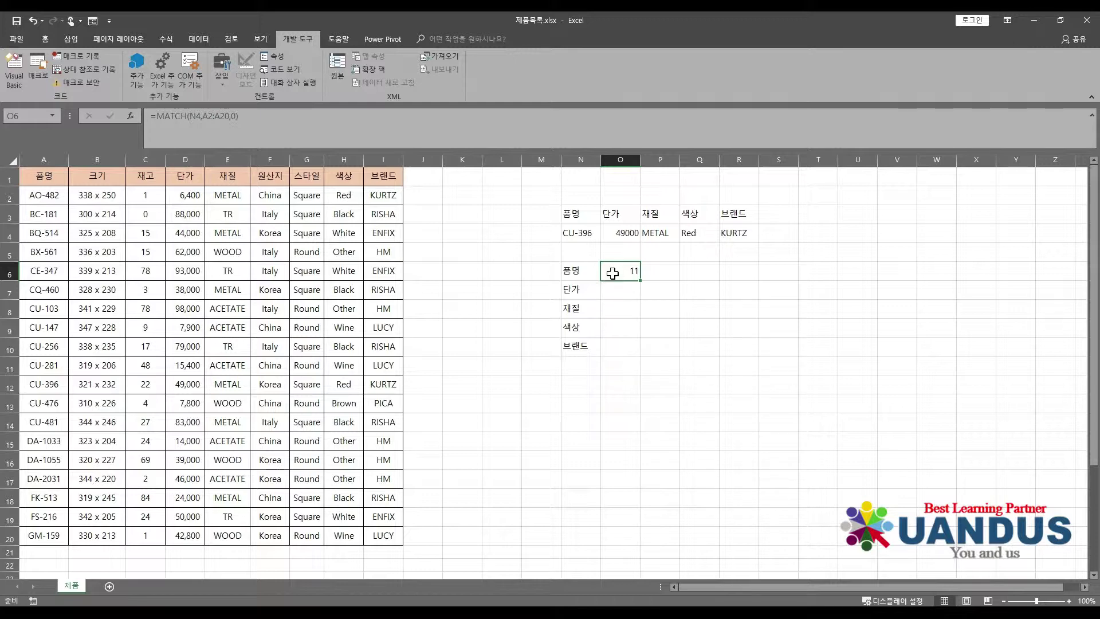
pyautogui.click(605, 236)
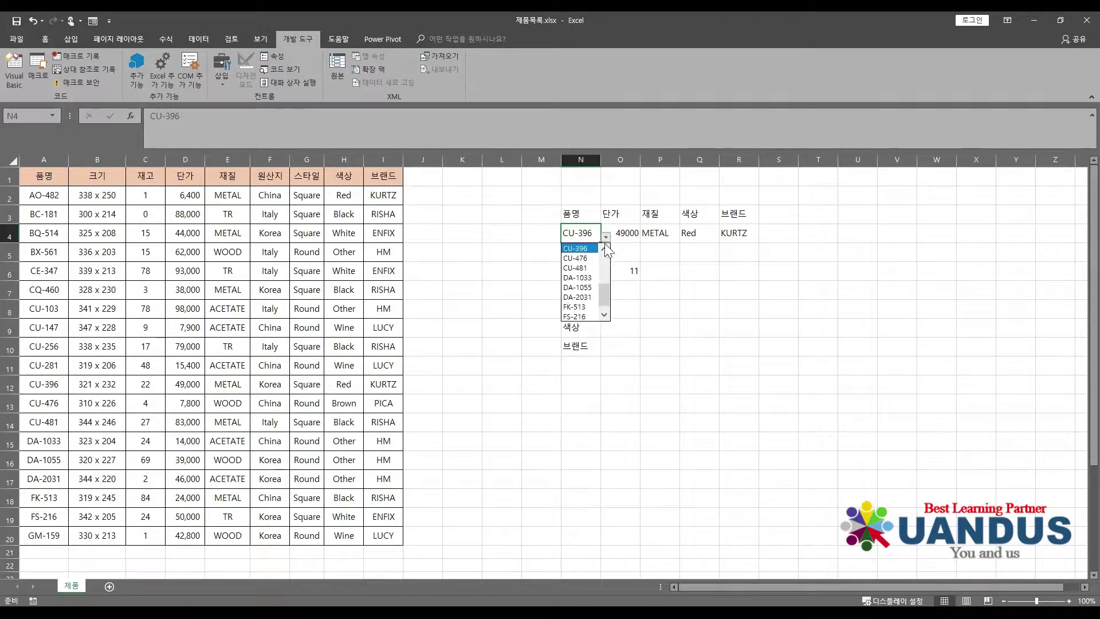
pyautogui.click(586, 250)
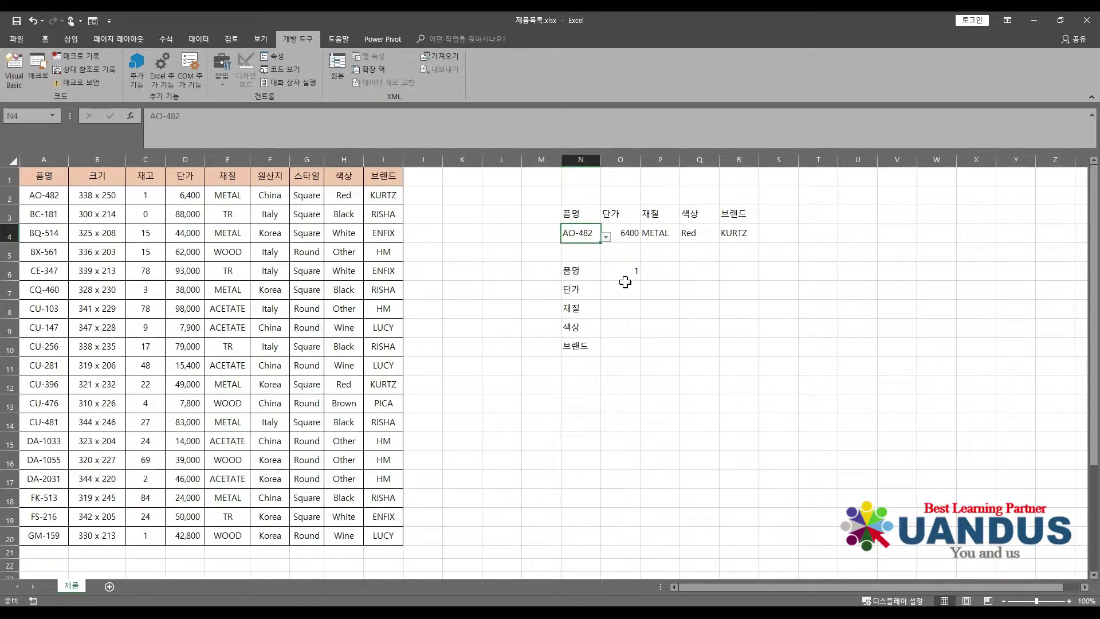
pyautogui.click(605, 236)
pyautogui.click(596, 259)
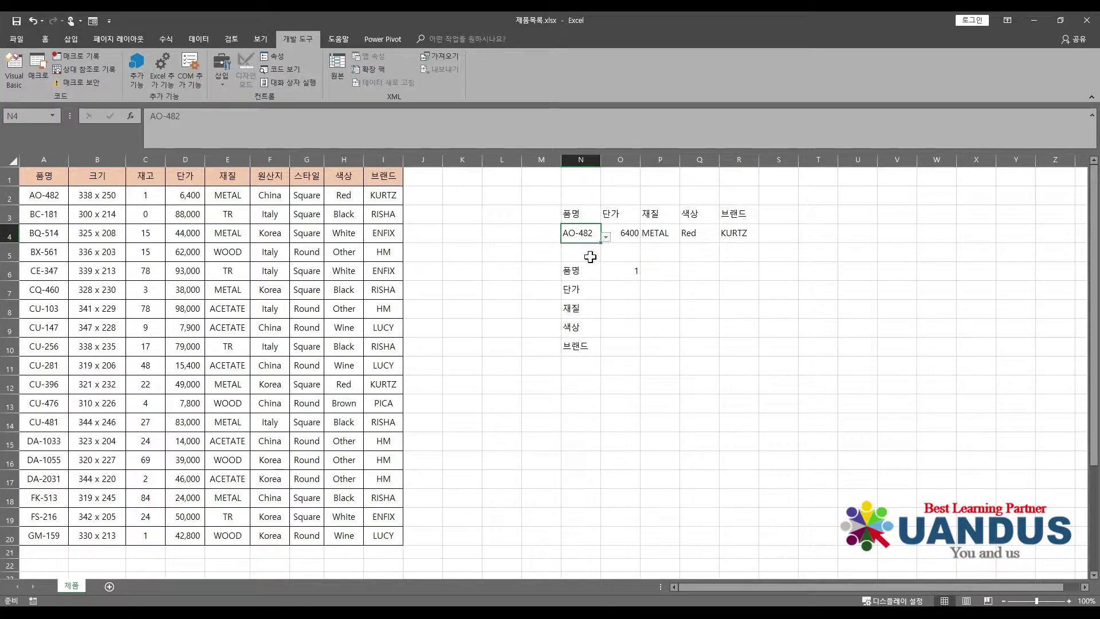
pyautogui.click(606, 236)
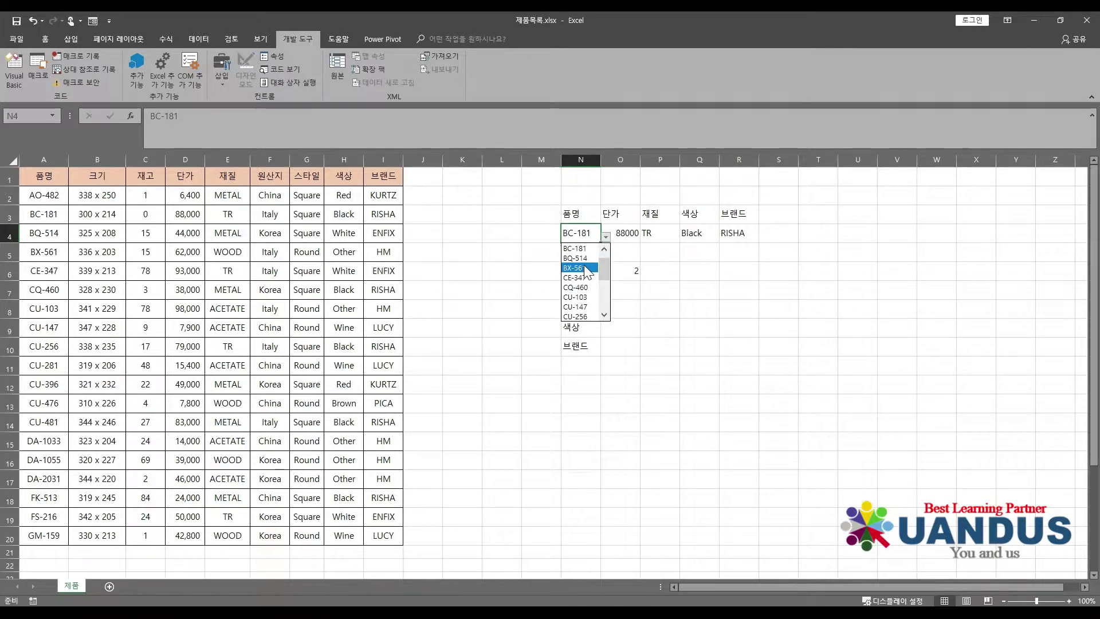
pyautogui.click(579, 268)
pyautogui.click(605, 236)
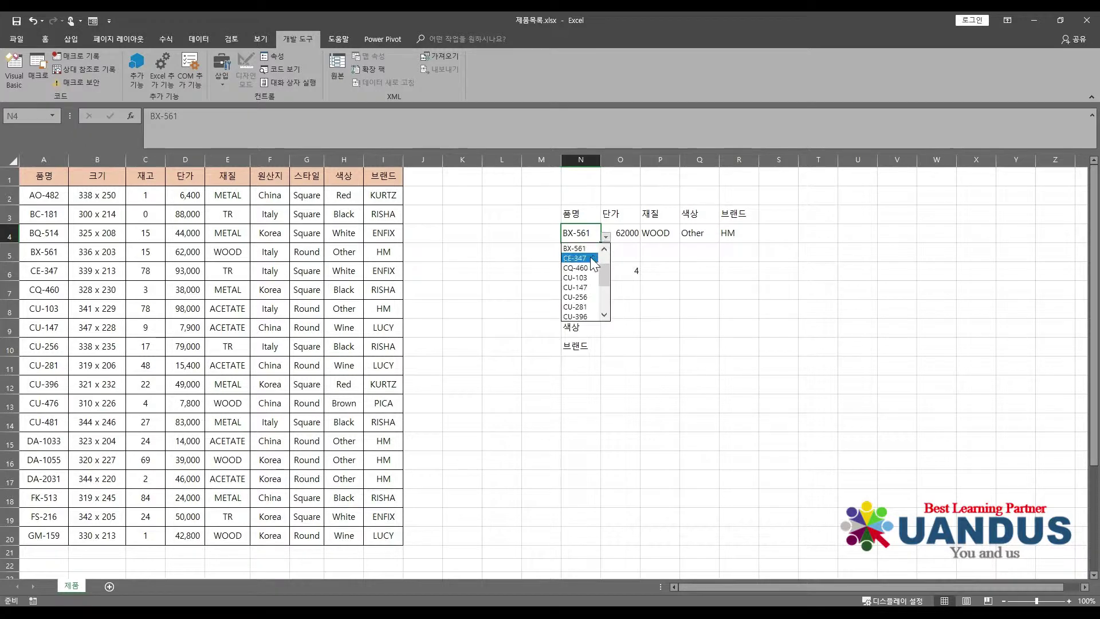
pyautogui.click(590, 257)
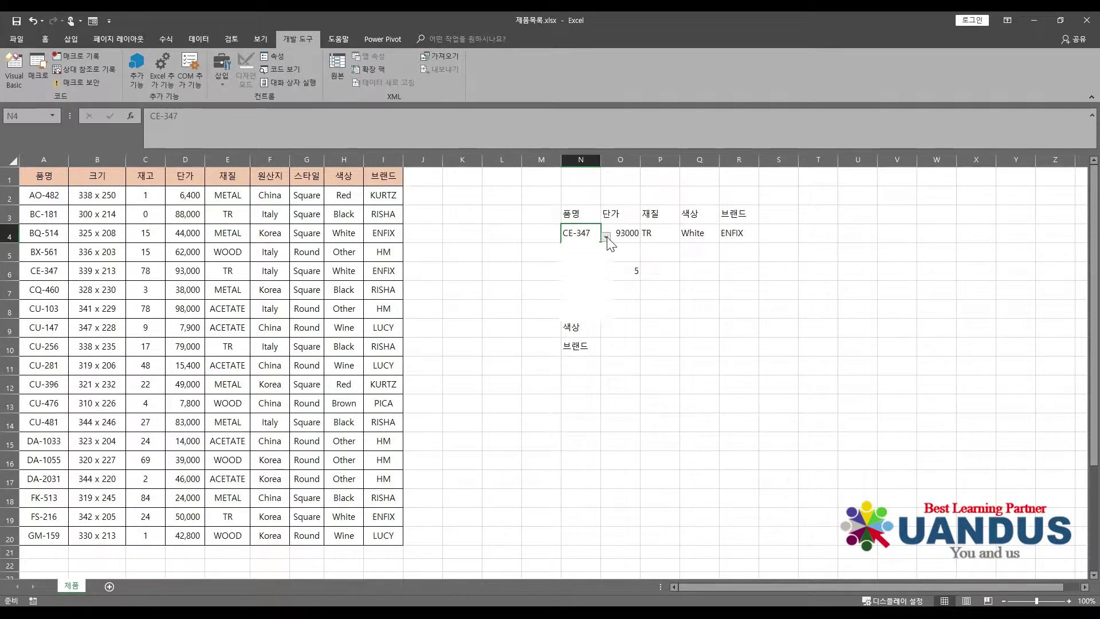
pyautogui.click(606, 237)
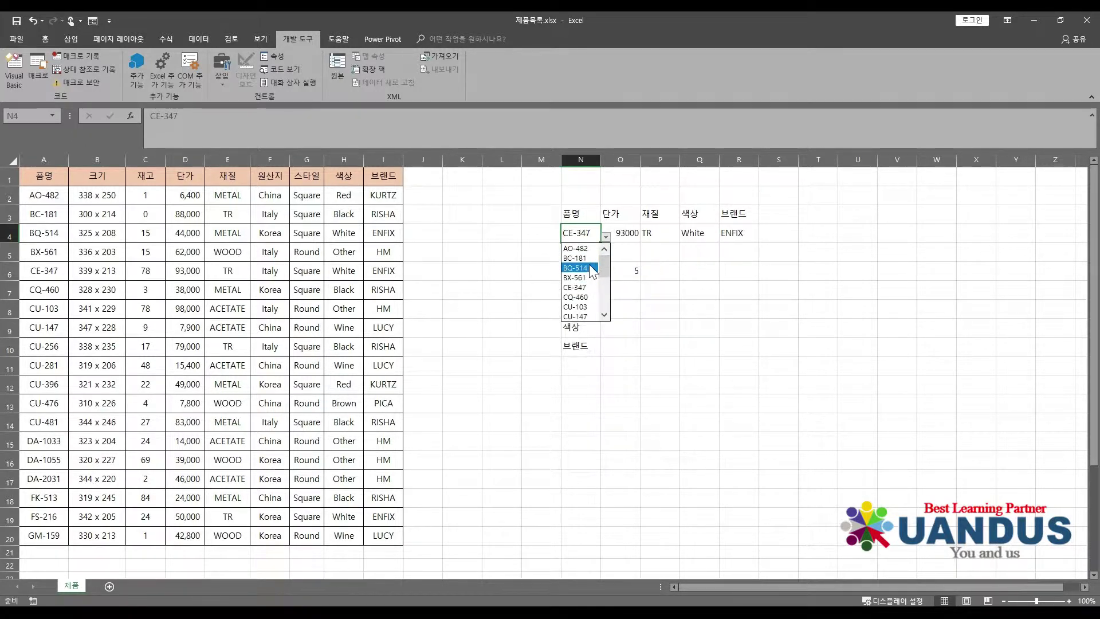
pyautogui.click(579, 267)
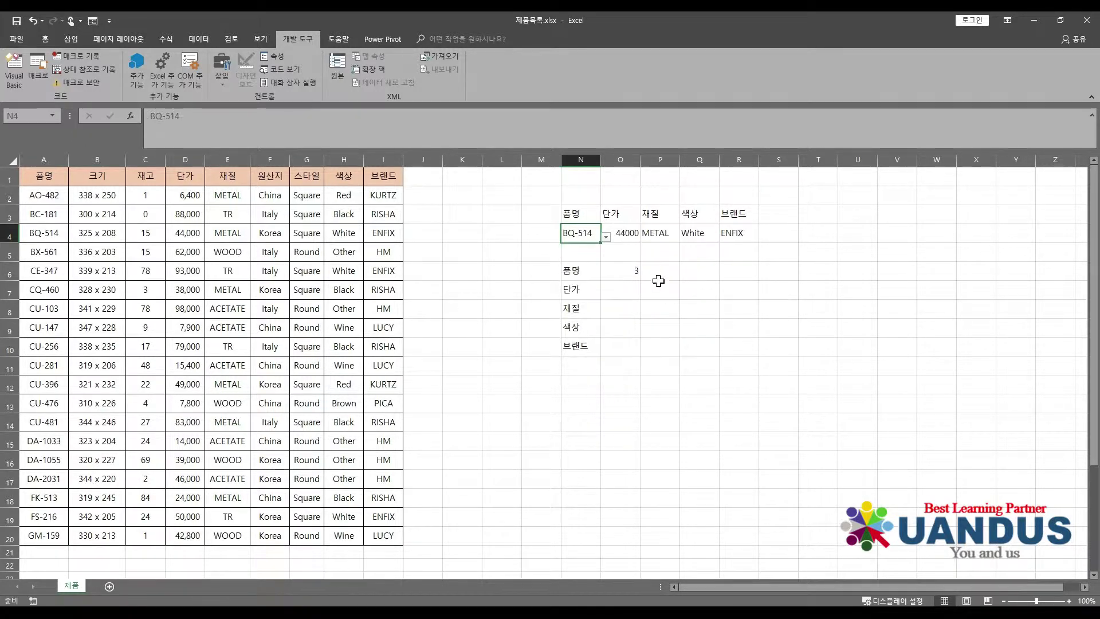
# - Examine the 단가 values in D2:D20 and the MATCH formula in O6 that supplies the row position
pyautogui.click(579, 290)
pyautogui.click(622, 291)
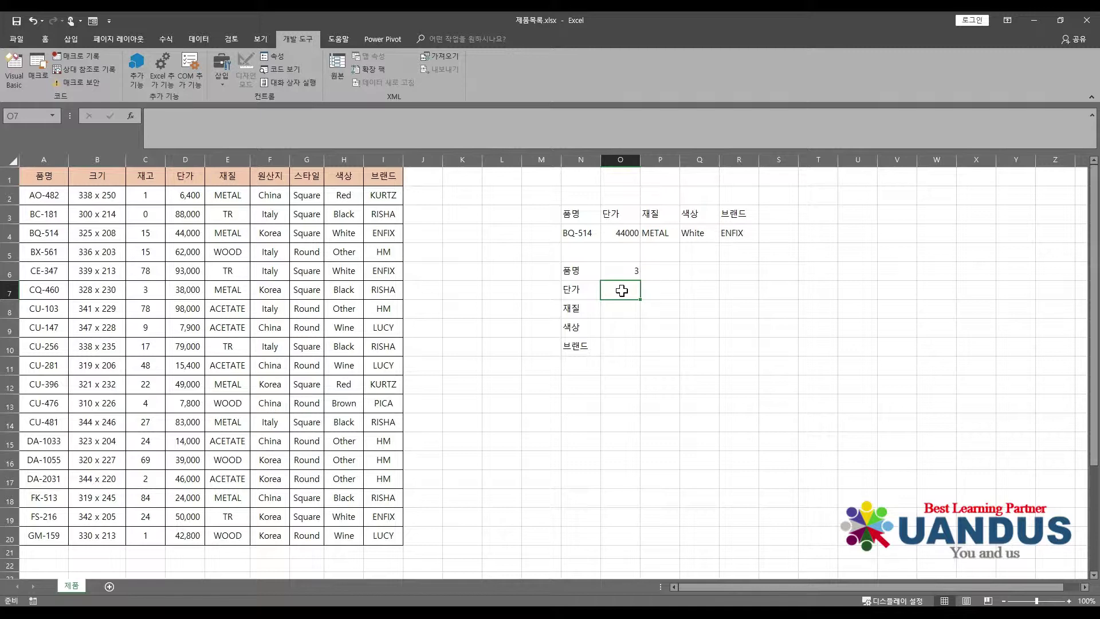
pyautogui.moveTo(187, 196); pyautogui.dragTo(194, 537)
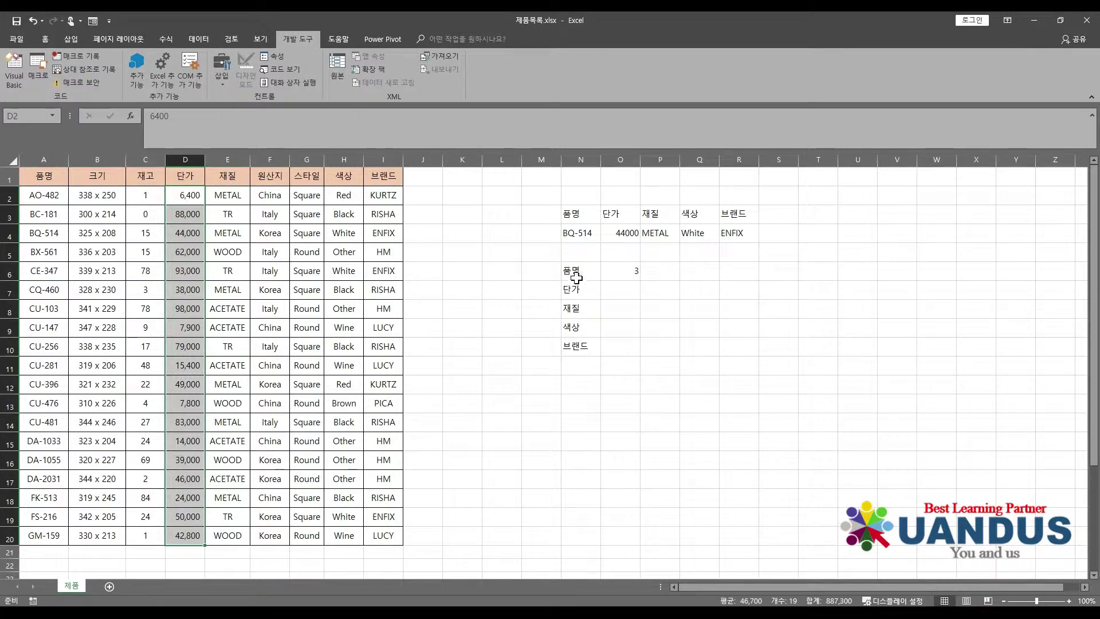
pyautogui.click(622, 270)
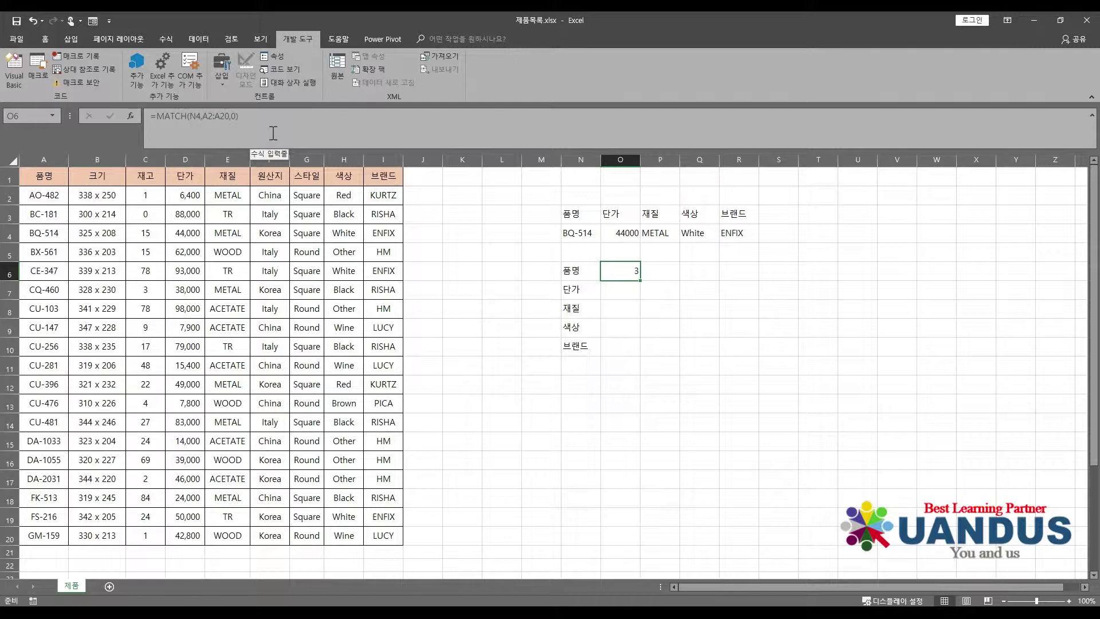
pyautogui.click(623, 291)
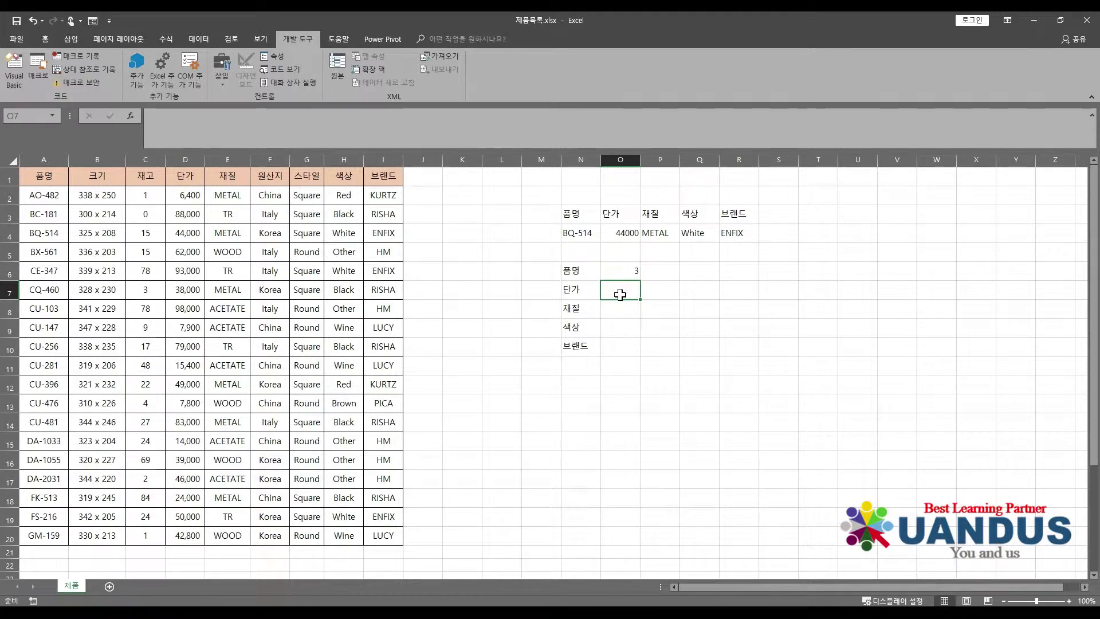
pyautogui.press('Up')
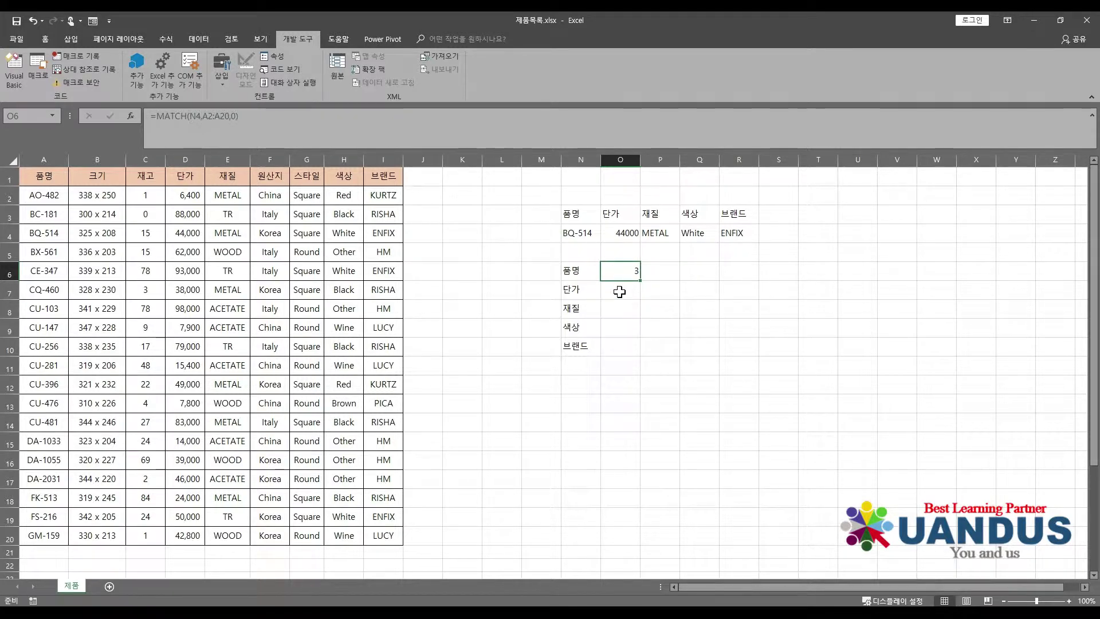
# - Enter =INDEX(D2:D20,O6) in O7 to return the 단가 for the row position in O6
pyautogui.click(619, 291)
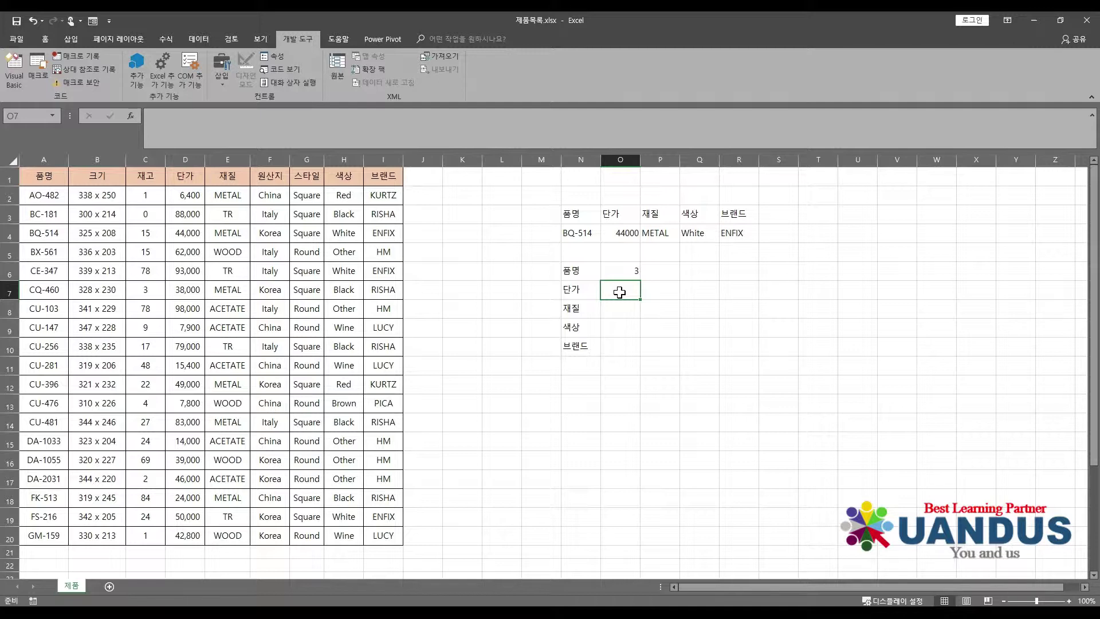
pyautogui.write('=')
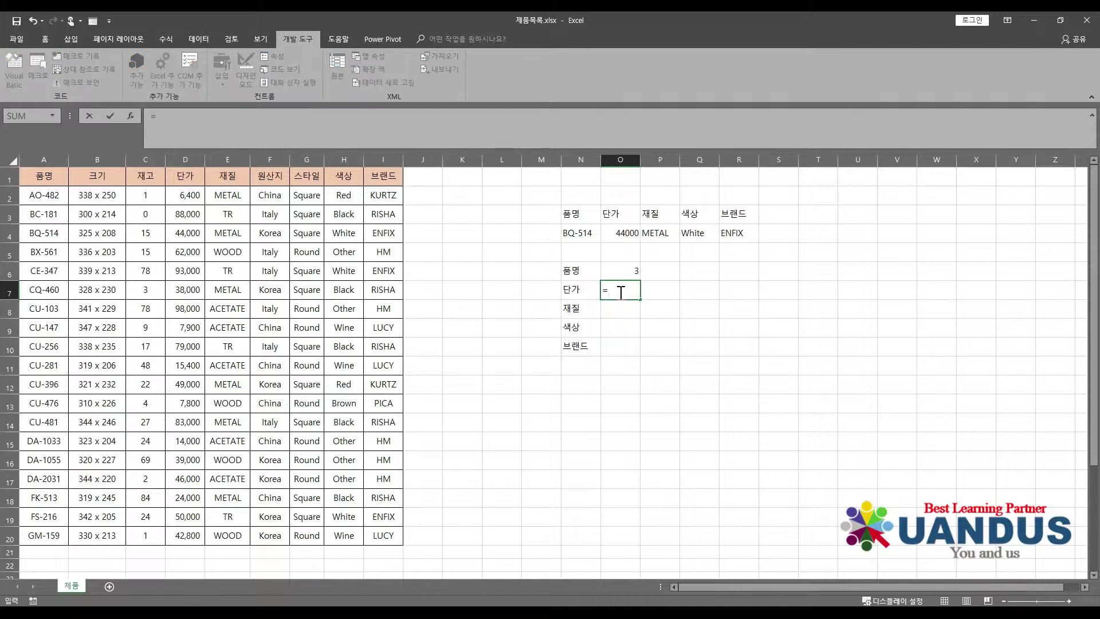
pyautogui.write('in')
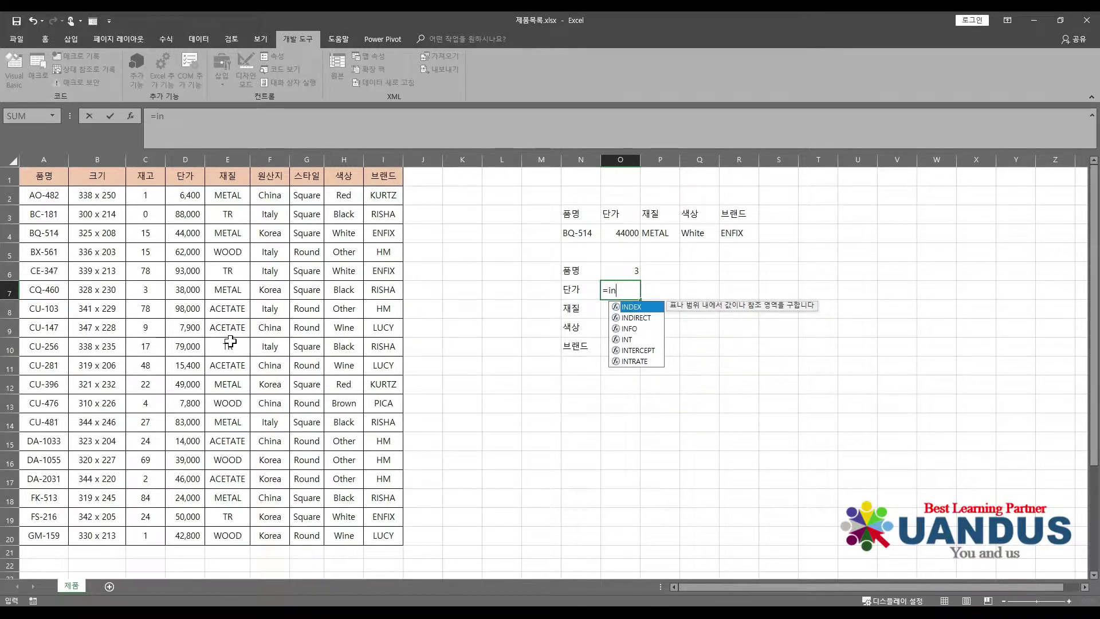
pyautogui.write('d')
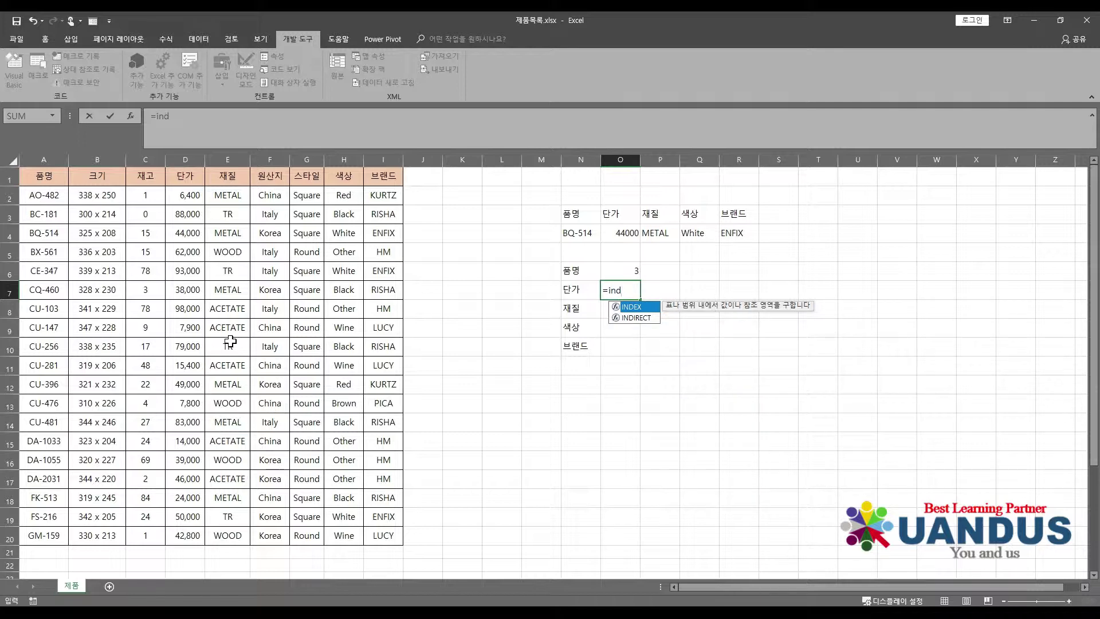
pyautogui.press('Tab')
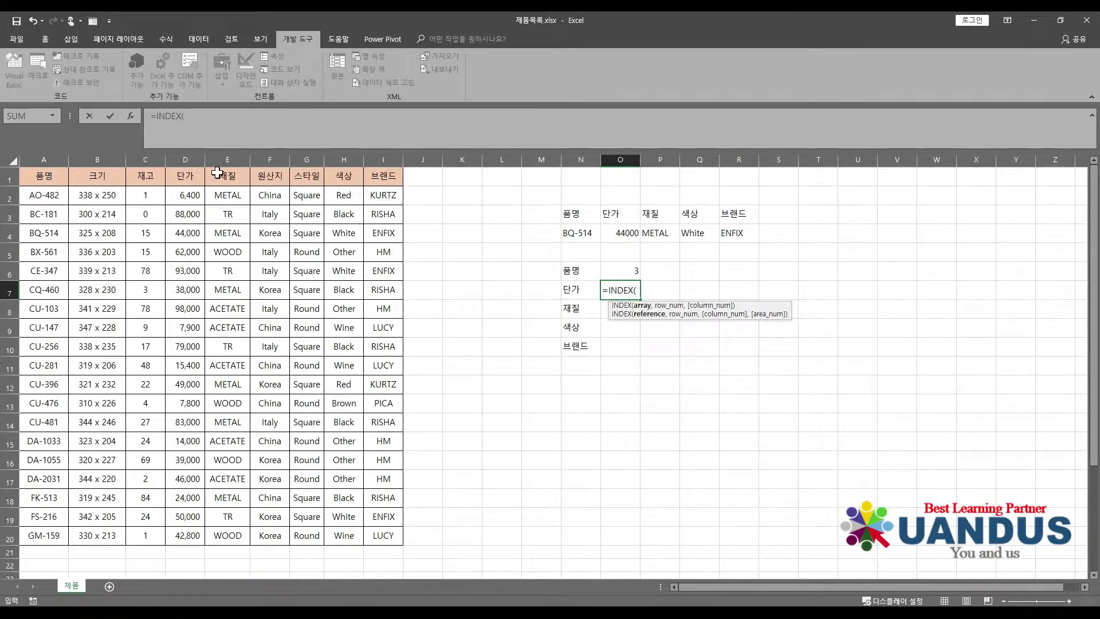
pyautogui.moveTo(195, 198); pyautogui.dragTo(395, 363)
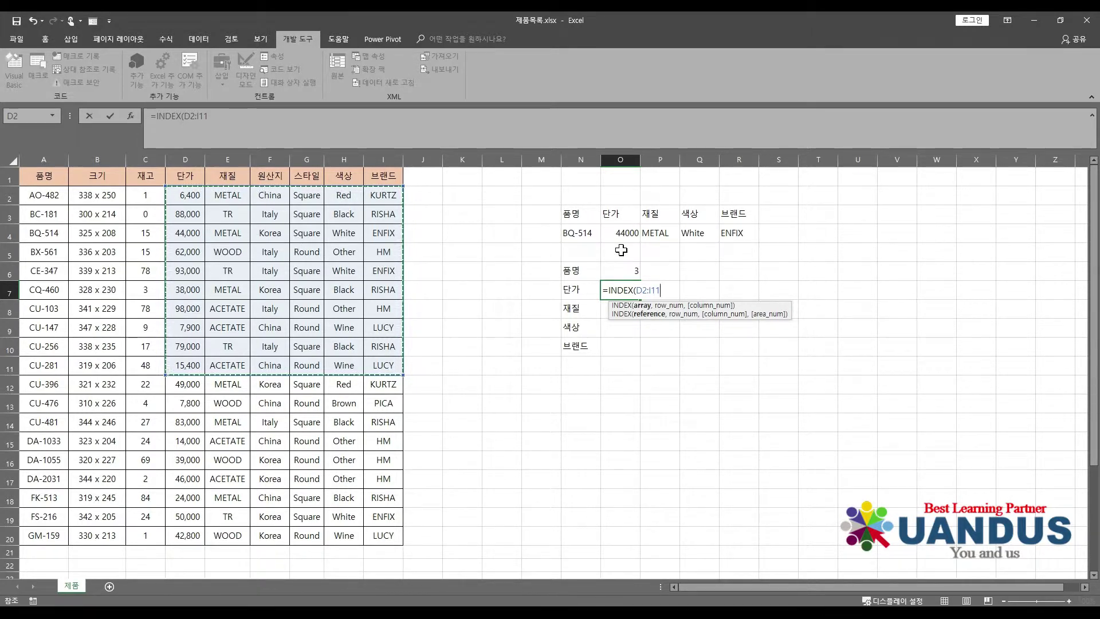
pyautogui.moveTo(189, 197); pyautogui.dragTo(196, 532)
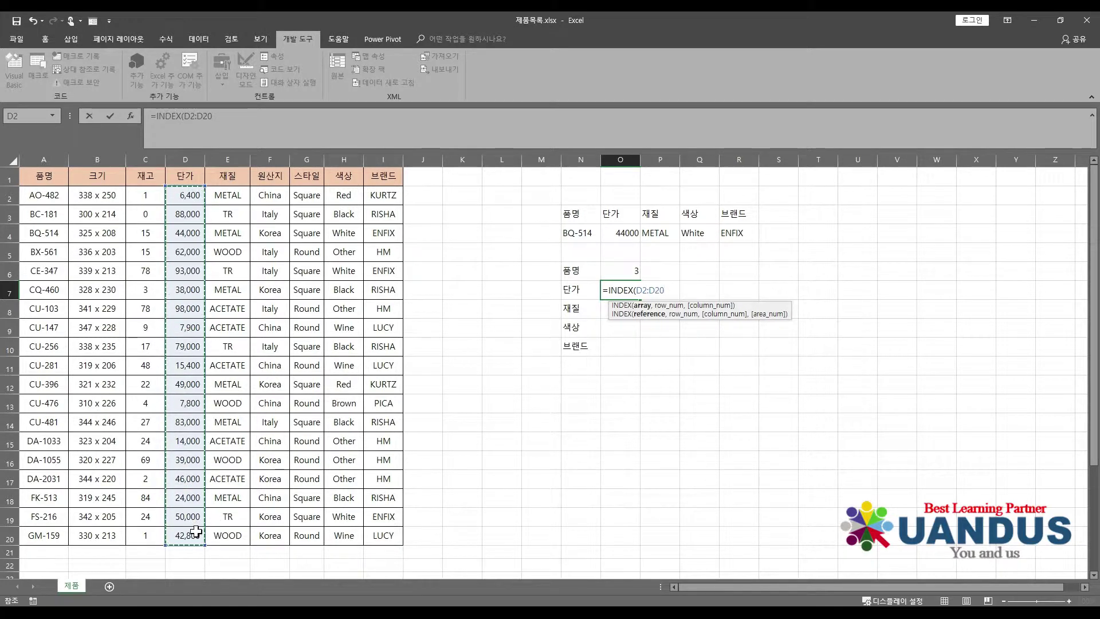
pyautogui.write(',')
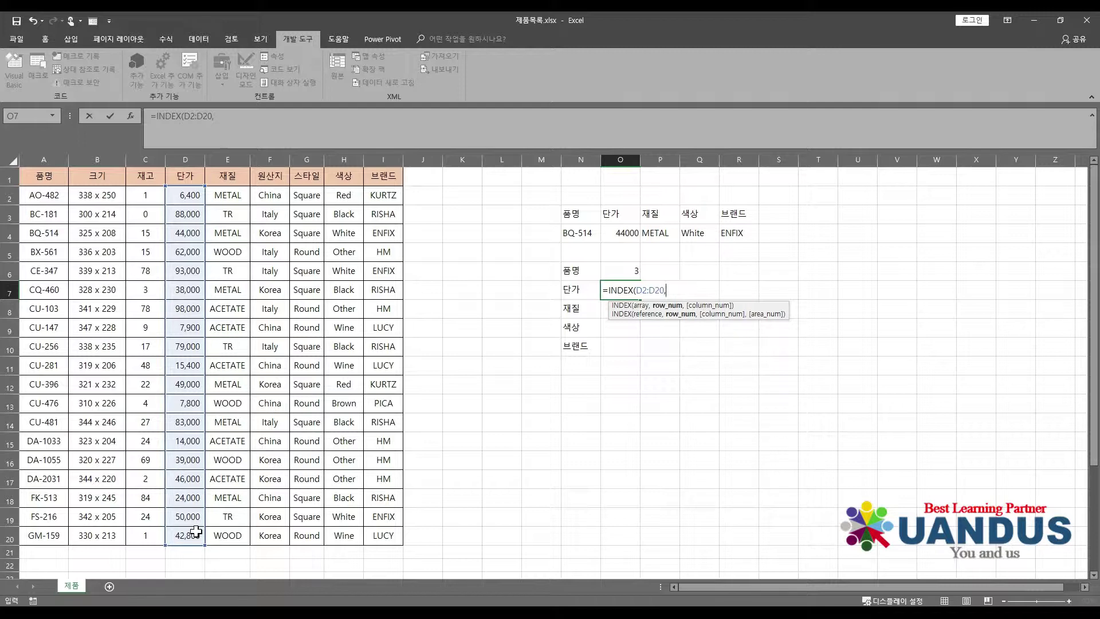
pyautogui.click(616, 271)
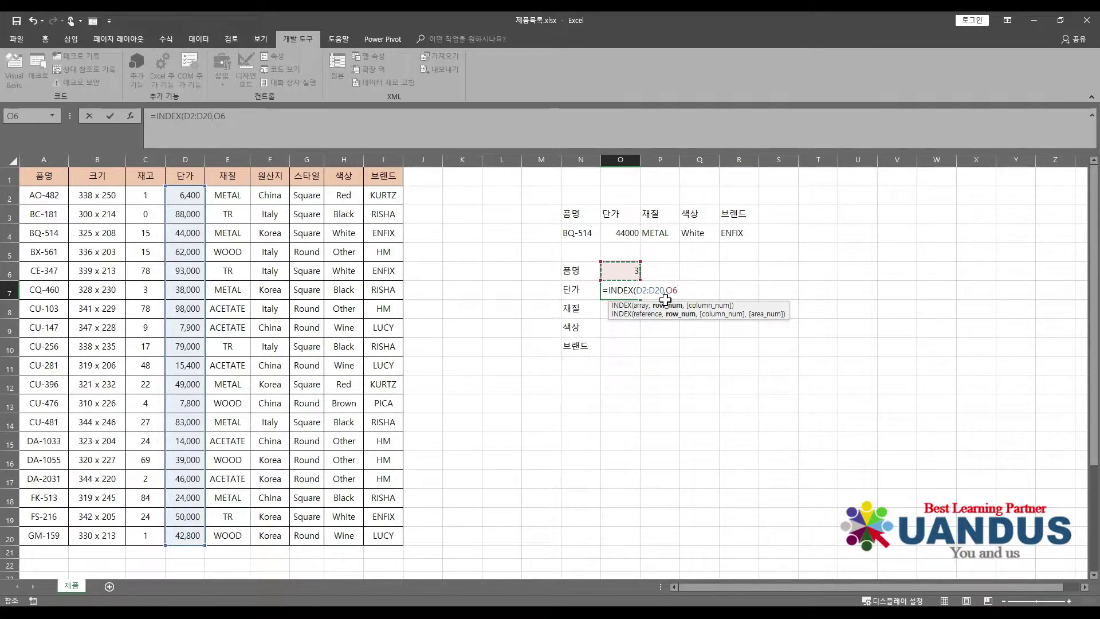
pyautogui.write(')')
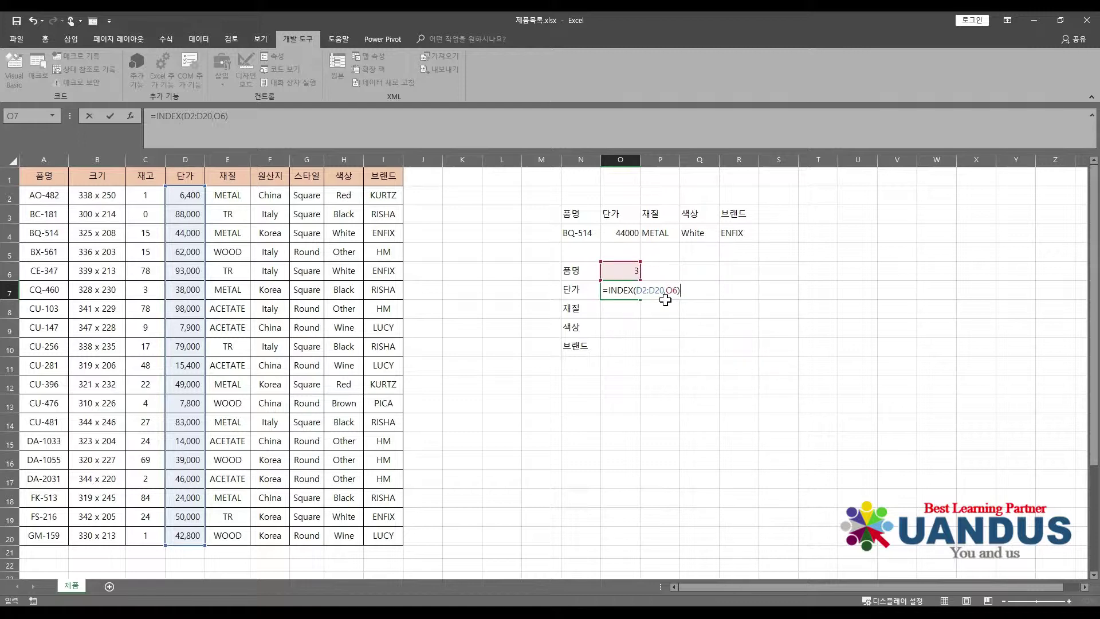
pyautogui.press('Return')
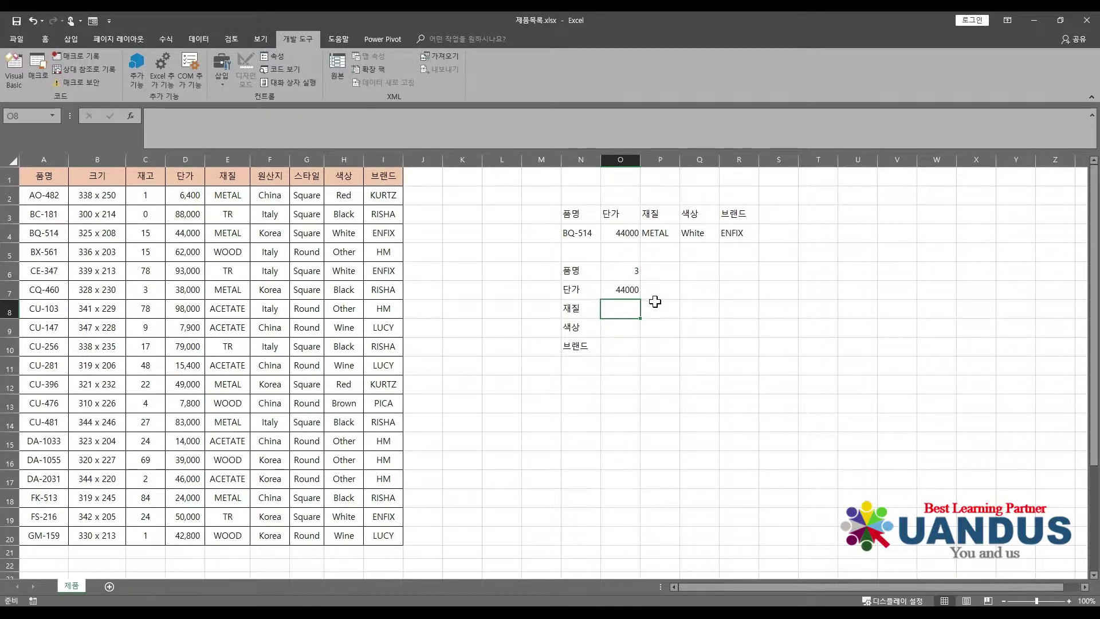
# - Enter =INDEX(E2:E20,O6) in O8 to return the 재질 for the row position in O6
pyautogui.click(630, 288)
pyautogui.click(623, 310)
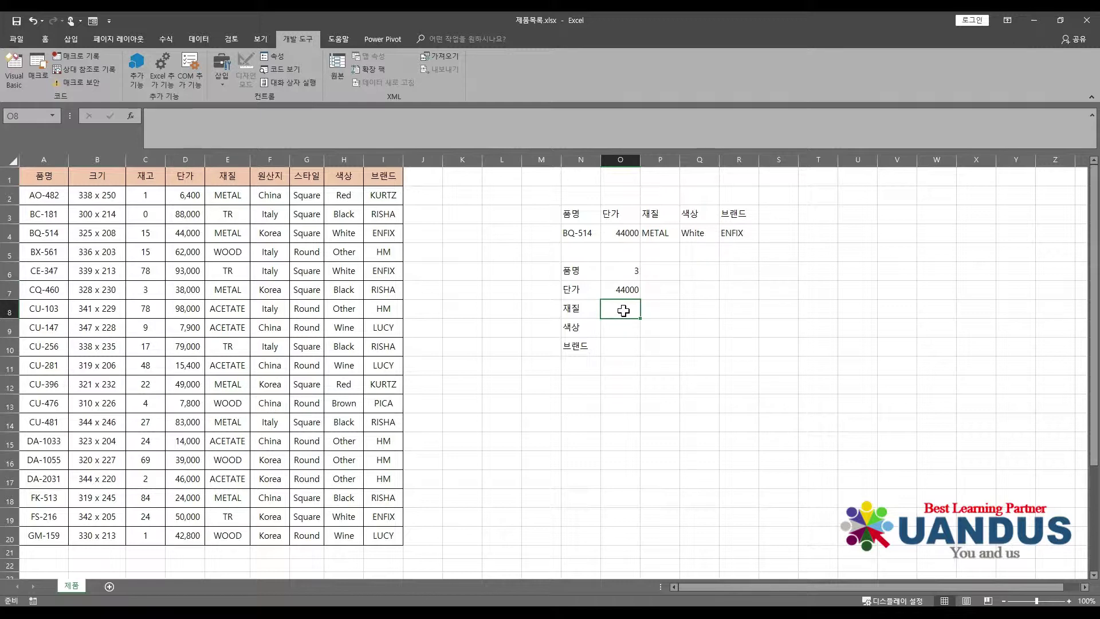
pyautogui.write('=in')
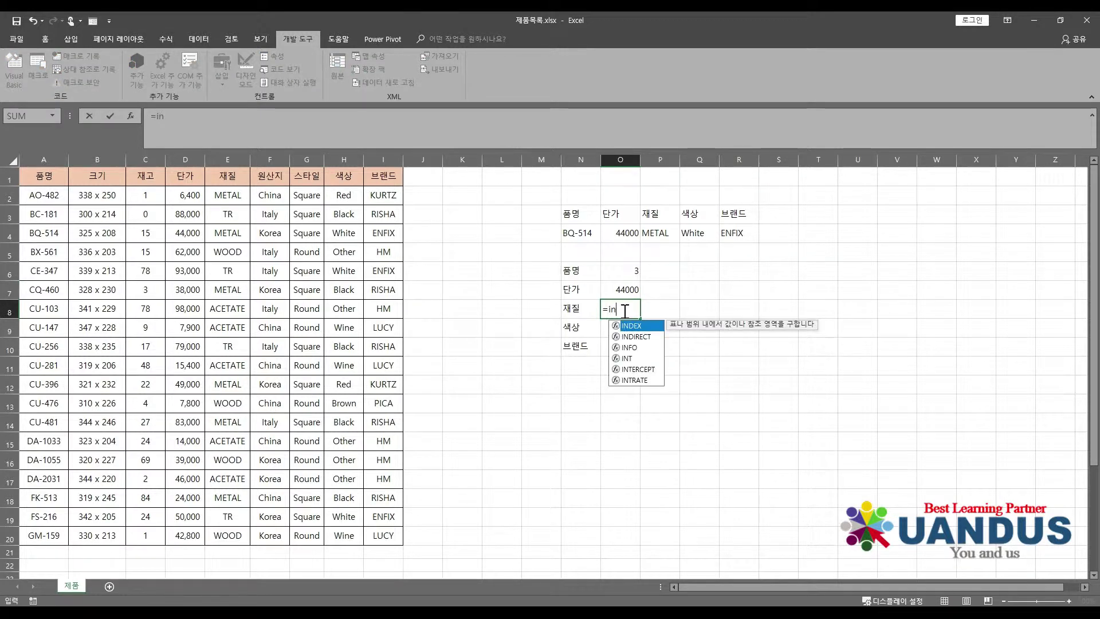
pyautogui.write('de')
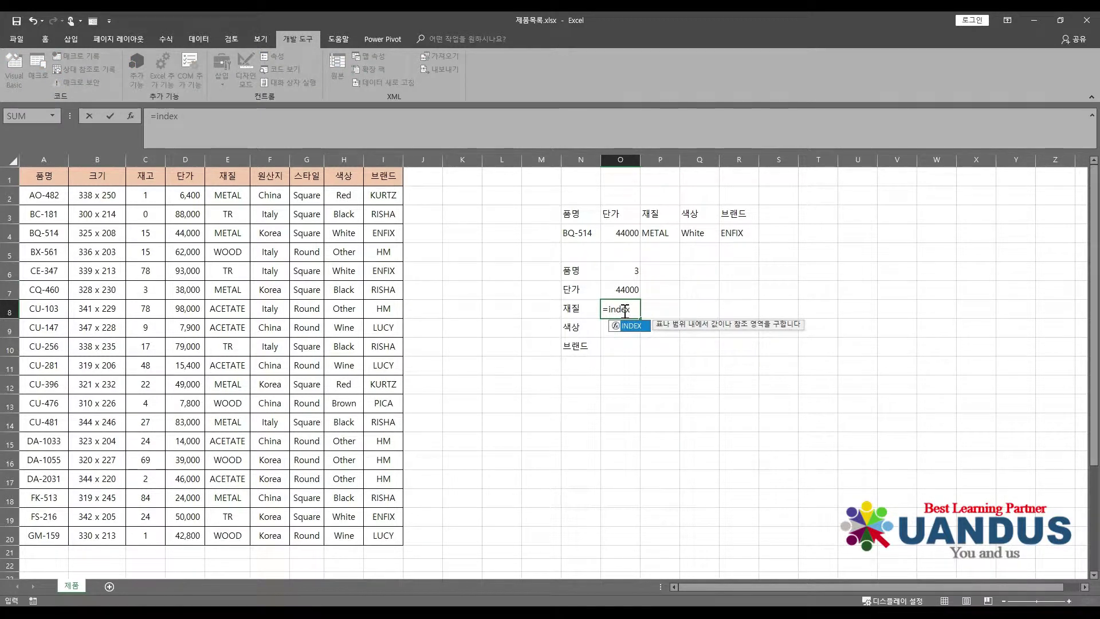
pyautogui.write('x')
pyautogui.press('Tab')
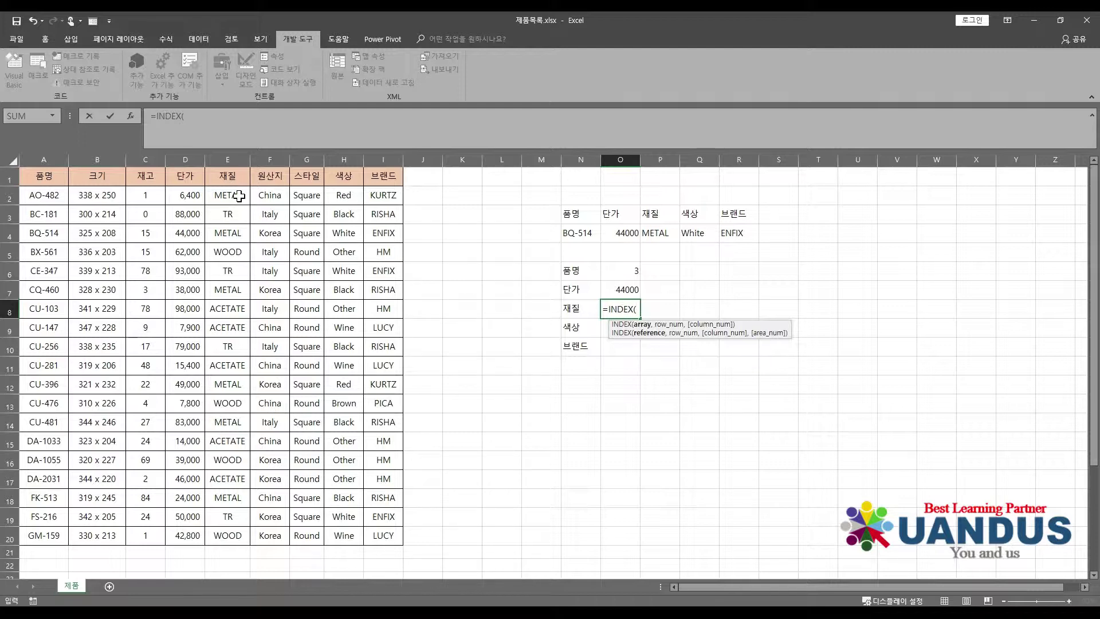
pyautogui.moveTo(239, 195); pyautogui.dragTo(235, 543)
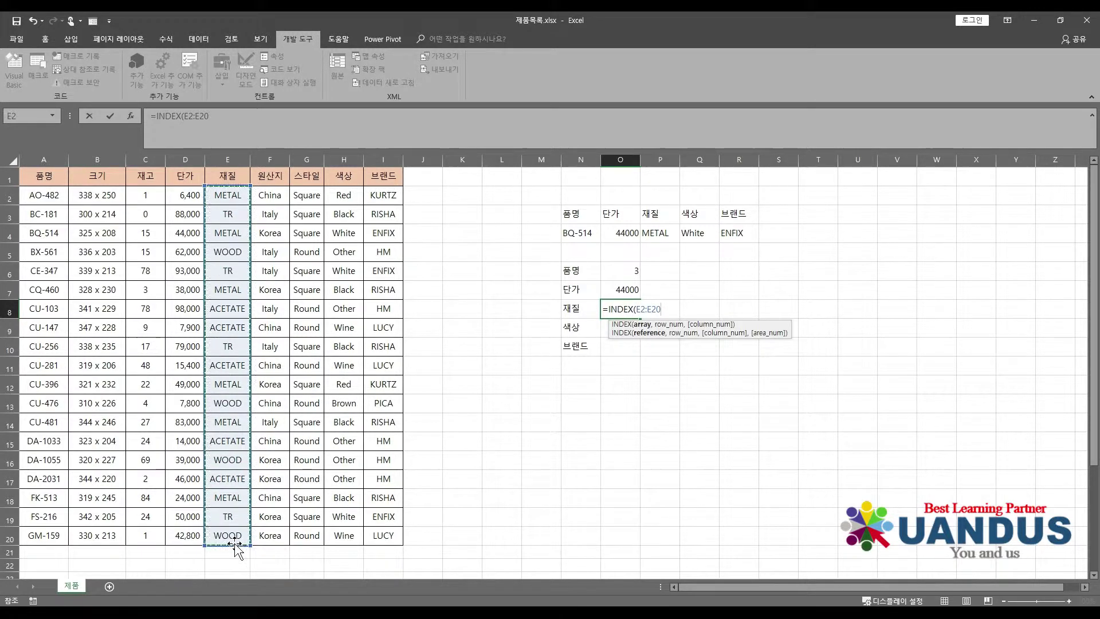
pyautogui.write(',')
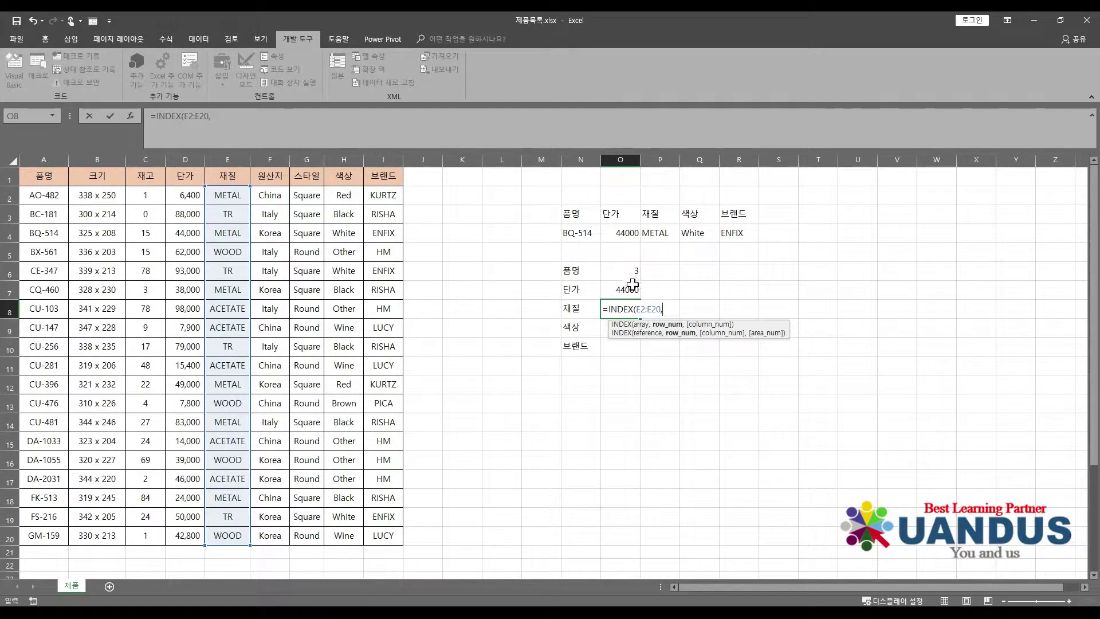
pyautogui.click(635, 268)
pyautogui.write(')')
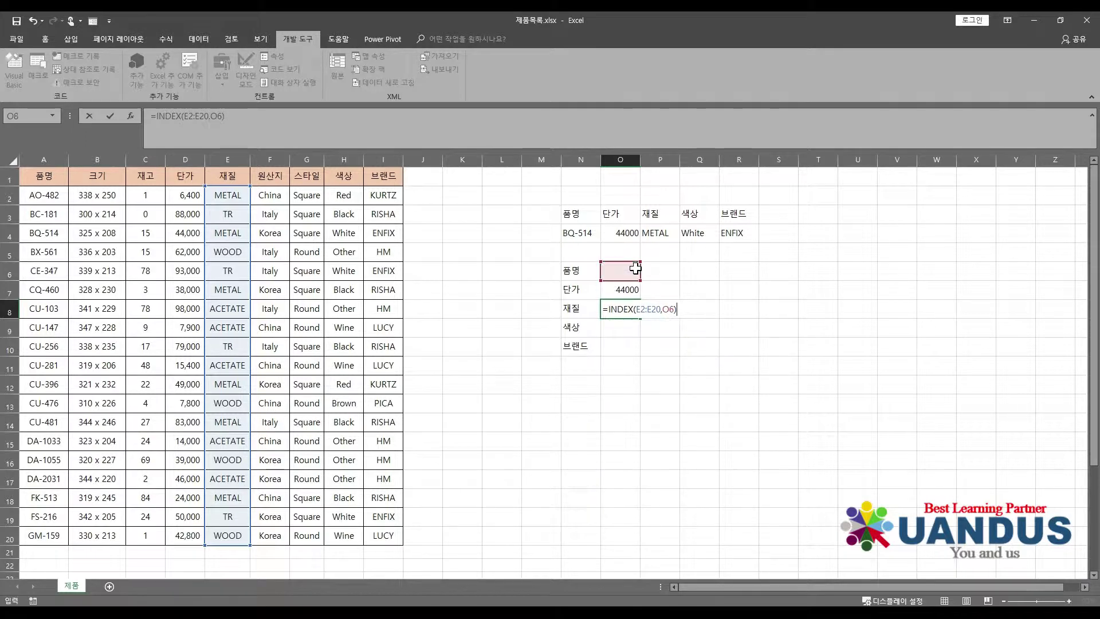
pyautogui.press('Return')
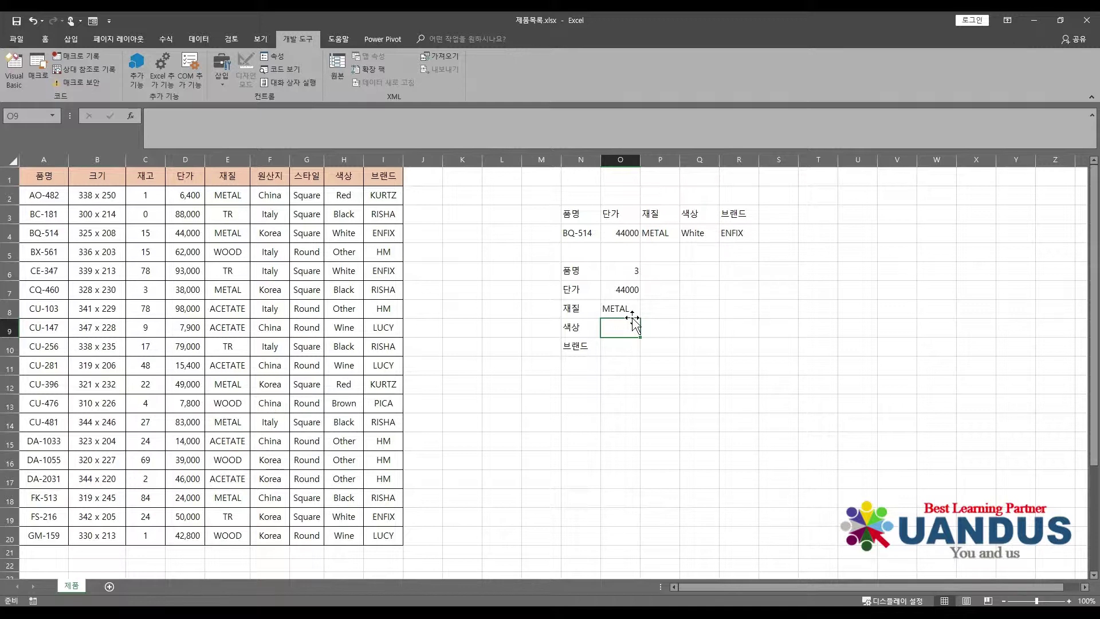
# - Copy the MATCH expression from O6 and nest it in O7 in place of O6, giving =INDEX(D2:D20,MATCH(N4,A2:A20,0))
pyautogui.click(622, 273)
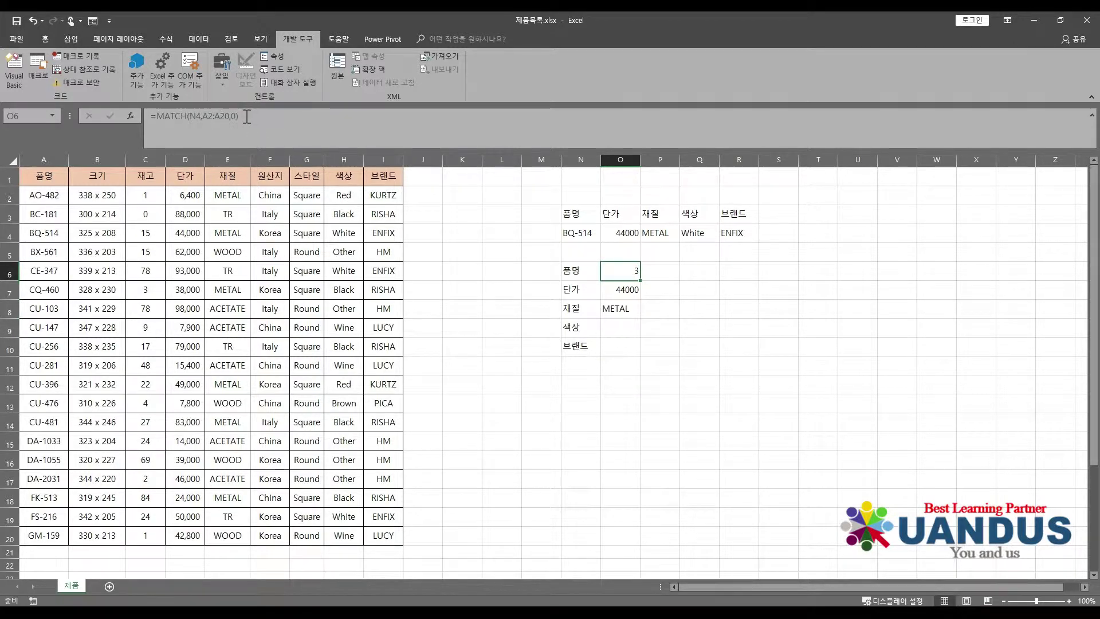
pyautogui.moveTo(246, 116); pyautogui.dragTo(160, 118)
pyautogui.hotkey('ctrl', 'c')
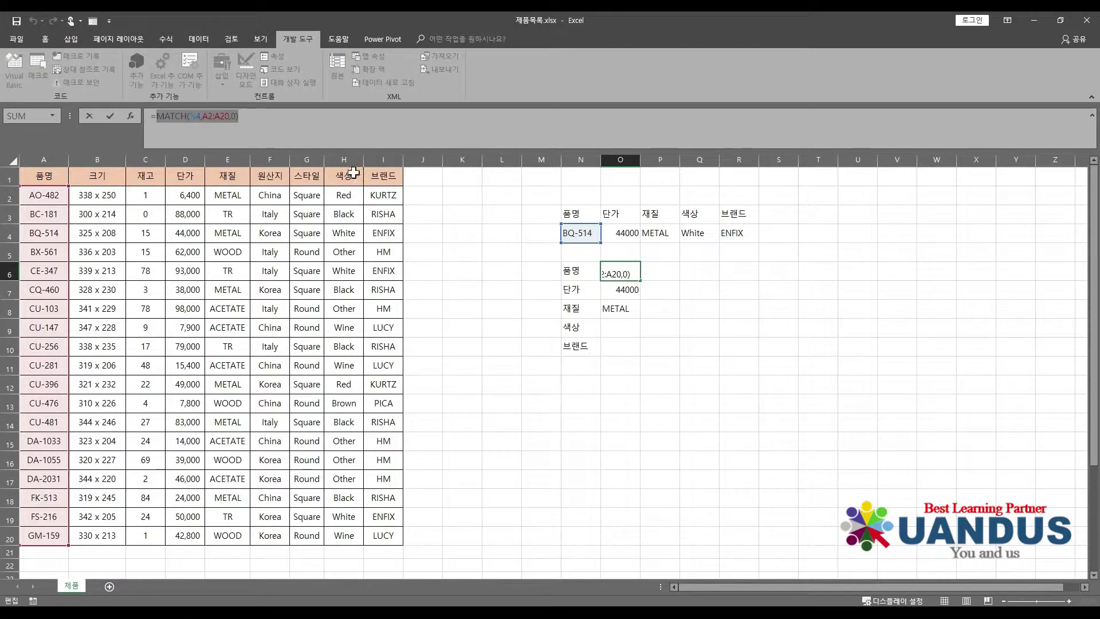
pyautogui.press('F9')
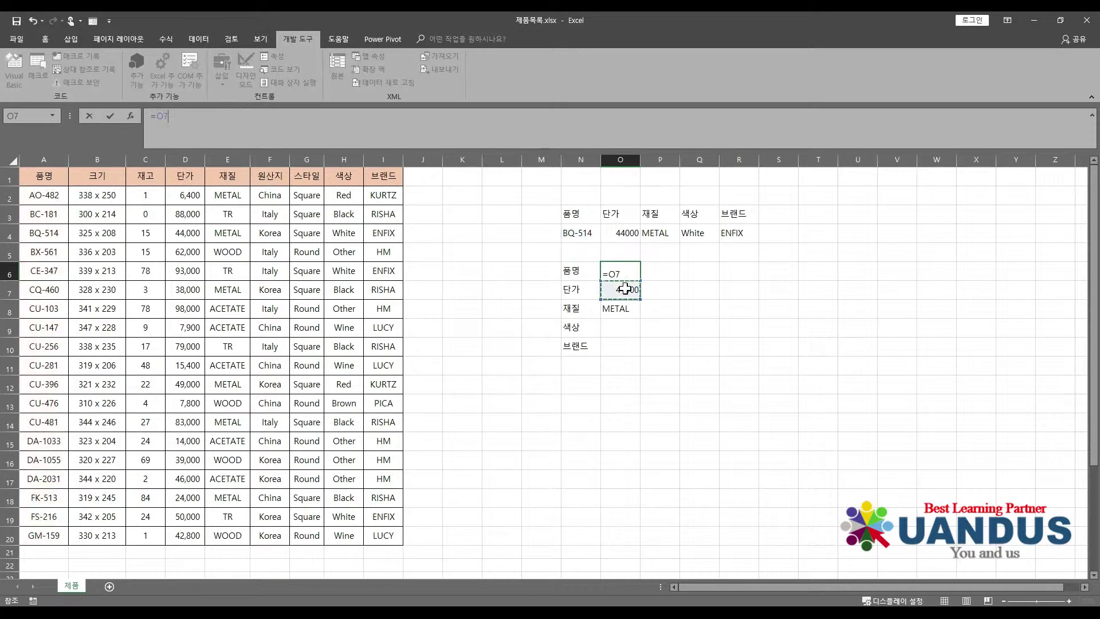
pyautogui.press('Escape')
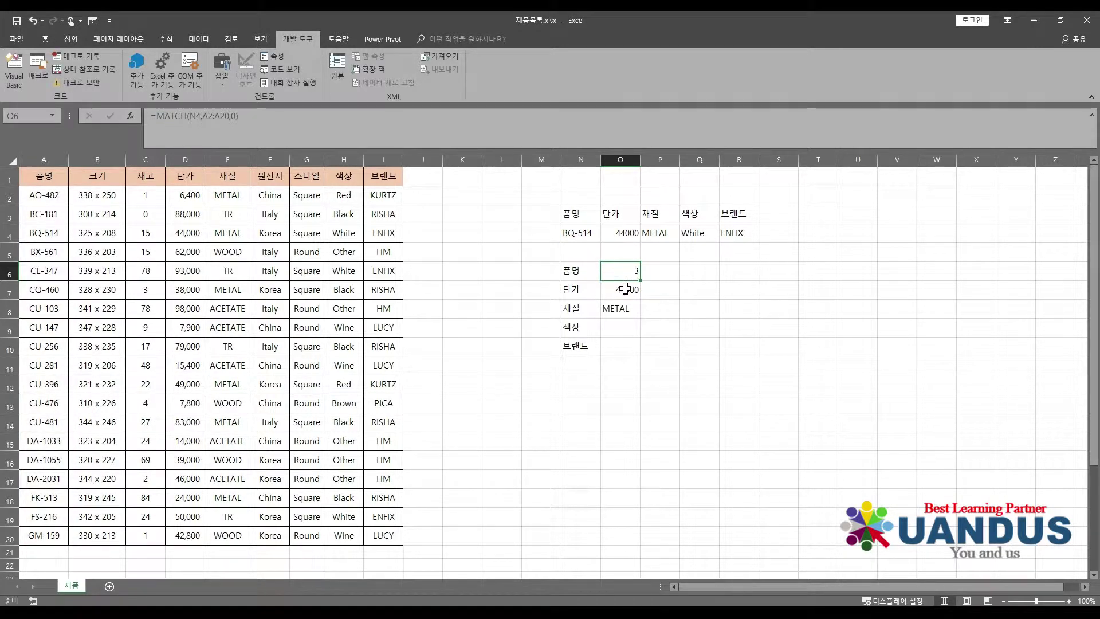
pyautogui.doubleClick(630, 290)
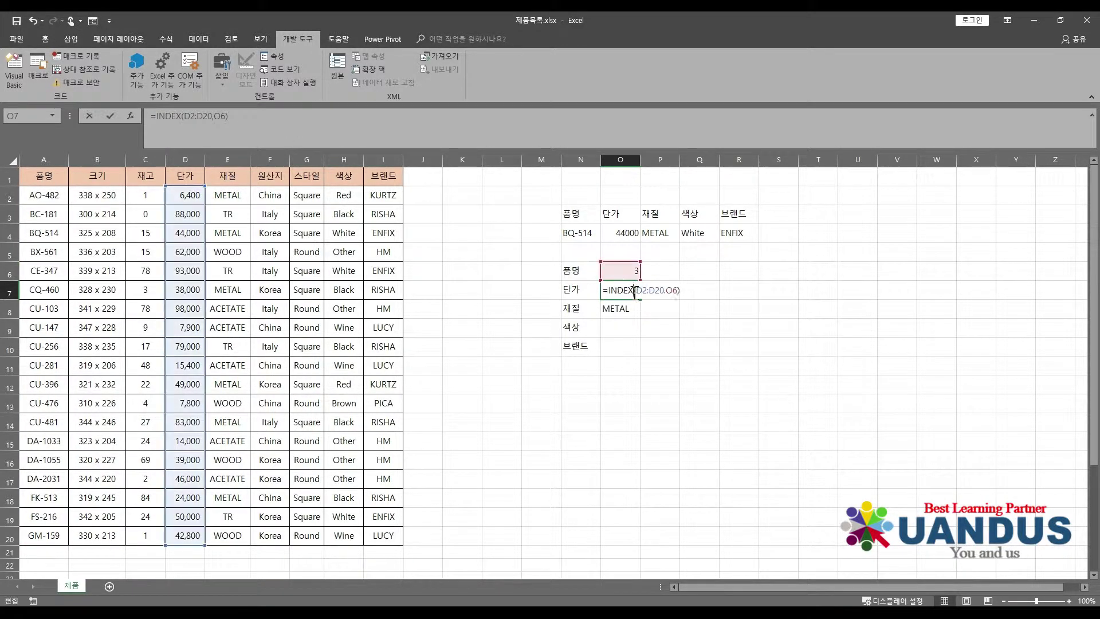
pyautogui.moveTo(217, 118); pyautogui.dragTo(222, 118)
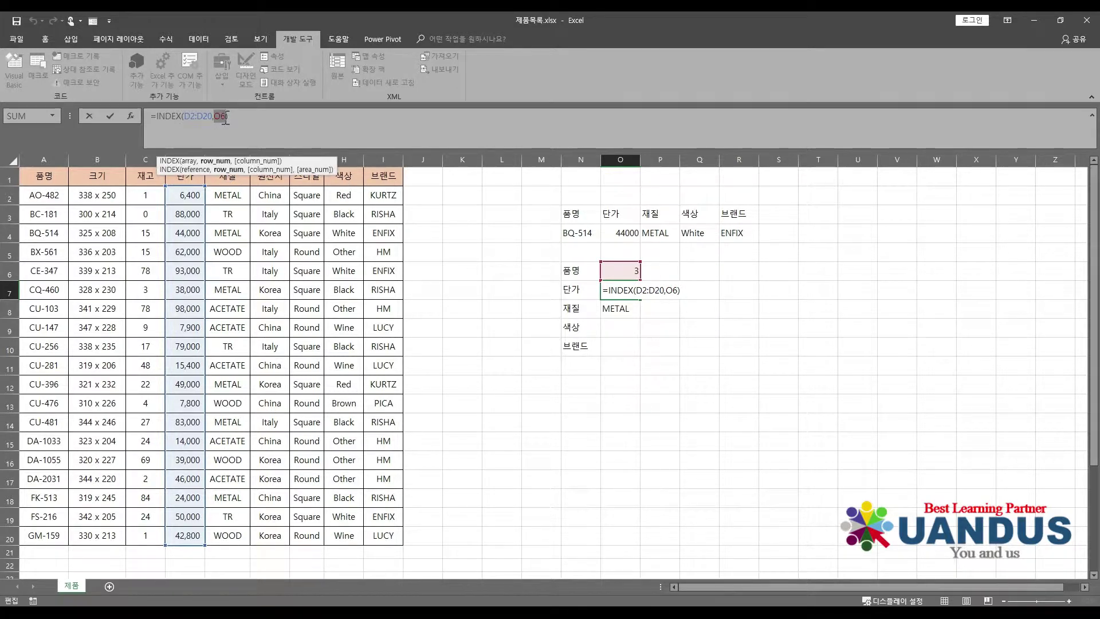
pyautogui.hotkey('ctrl', 'v')
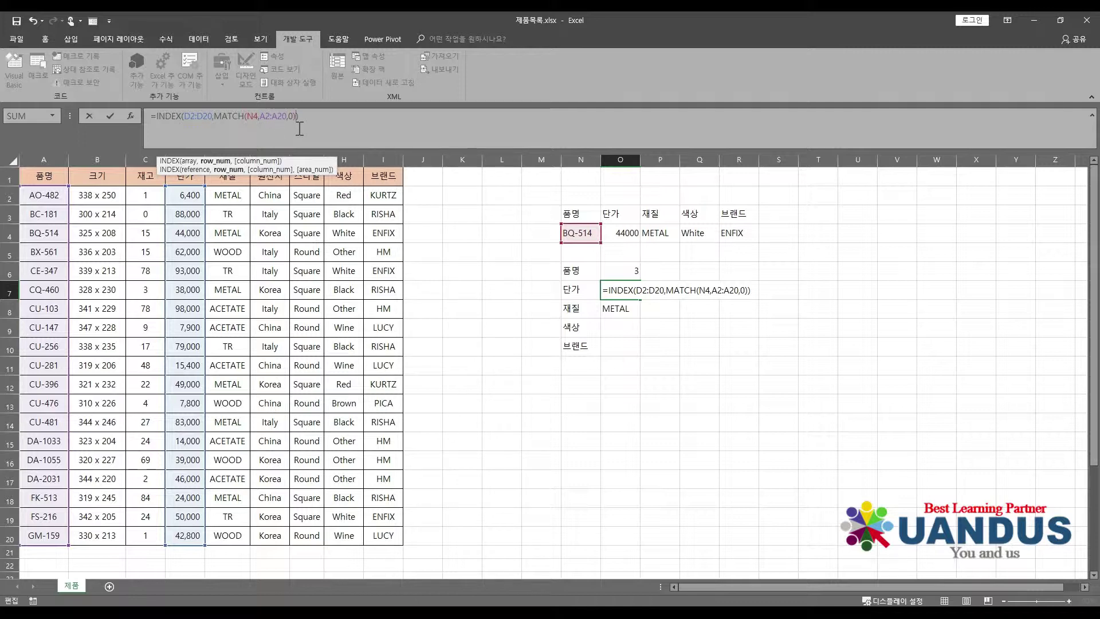
pyautogui.hotkey('ctrl', 'Return')
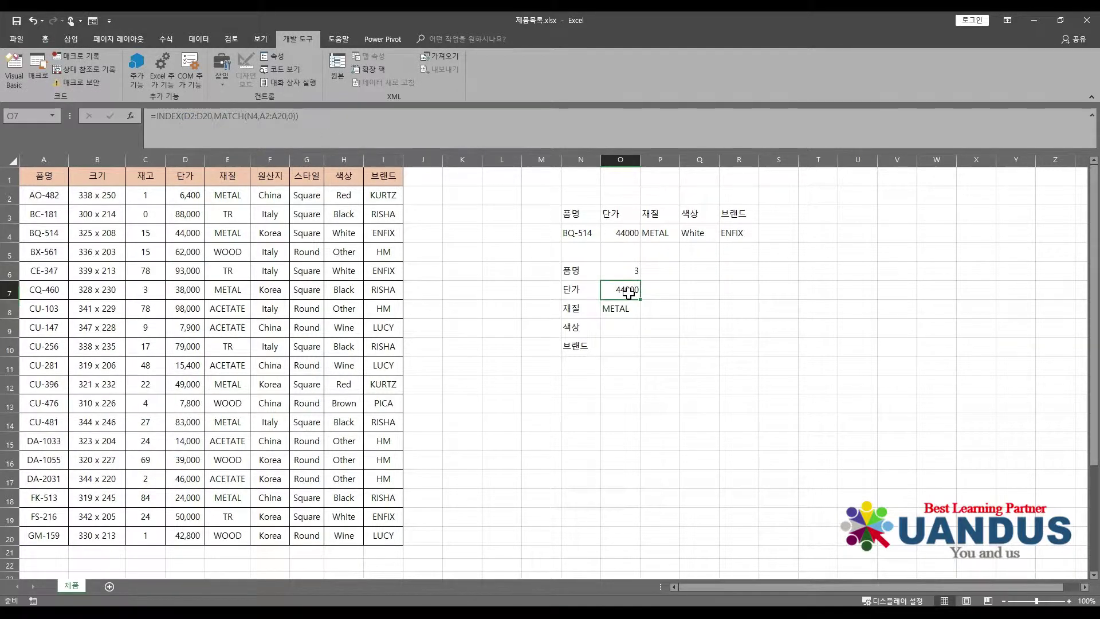
# - Set the 품명 in N4 to CE-347 to test the MATCH and INDEX formulas in O6:O8
pyautogui.click(630, 271)
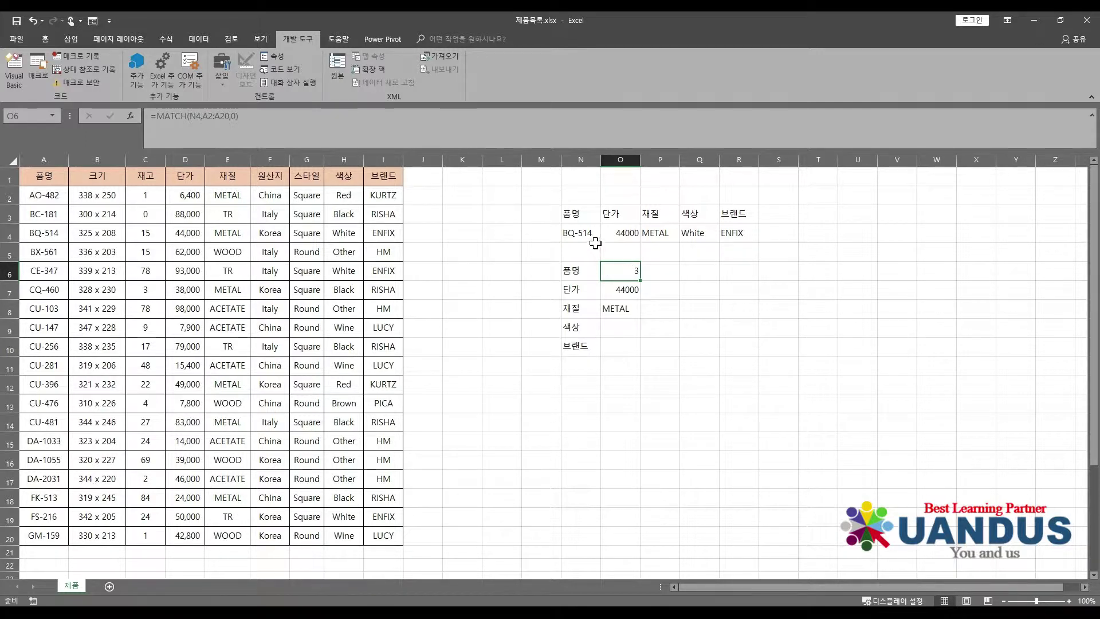
pyautogui.click(579, 233)
pyautogui.click(606, 236)
pyautogui.click(579, 268)
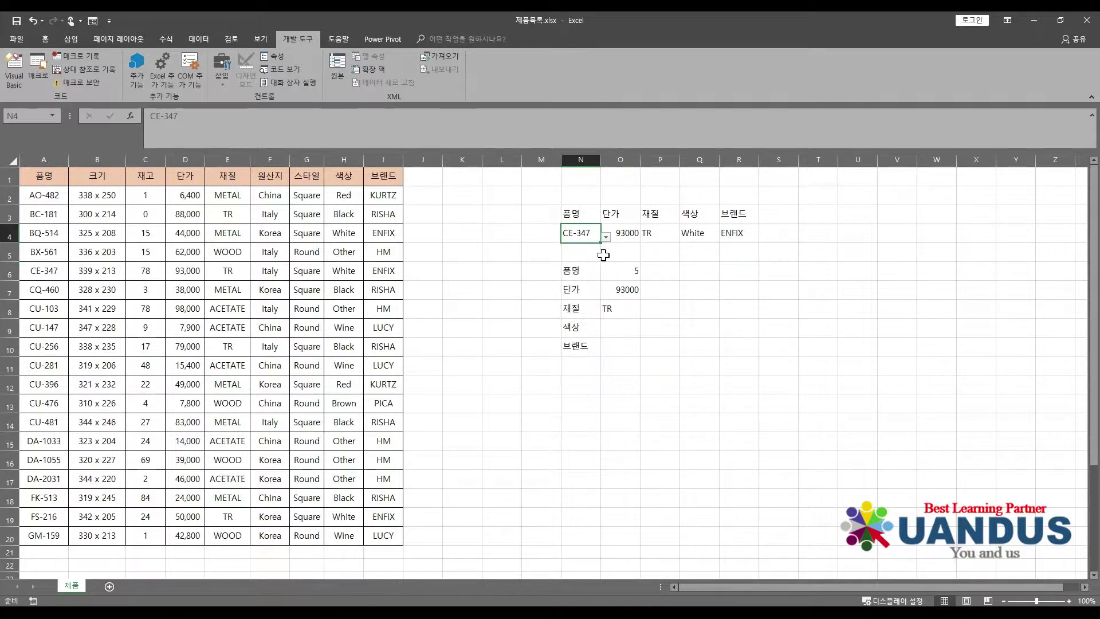
pyautogui.click(634, 272)
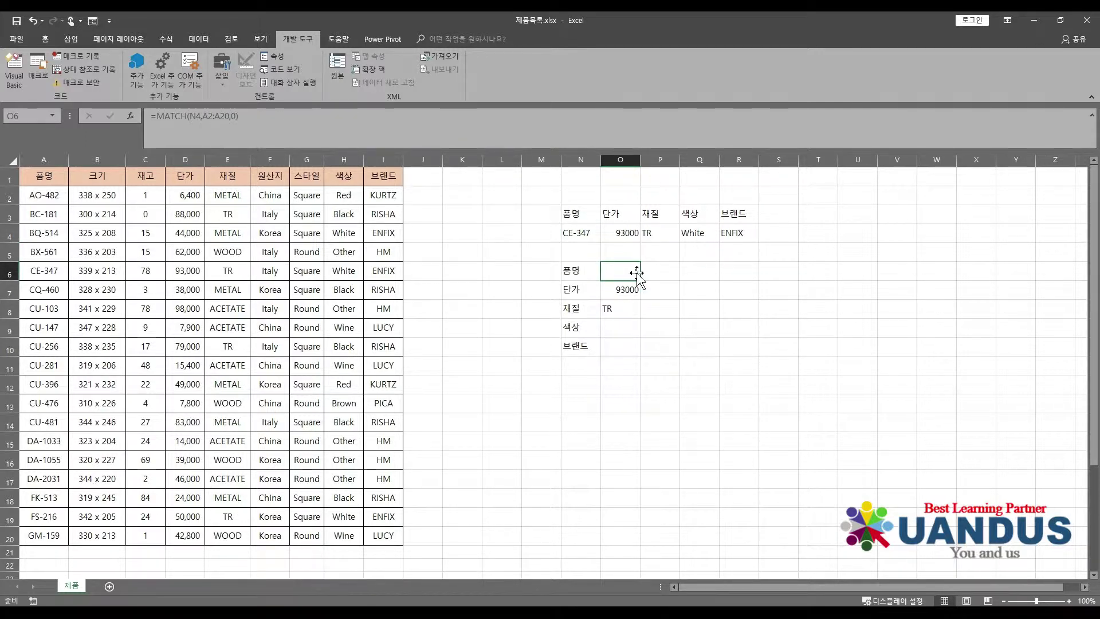
# - Clear the contents of O6:O10 beside the 품명 to 브랜드 labels
pyautogui.moveTo(618, 275); pyautogui.dragTo(619, 353)
pyautogui.press('Delete')
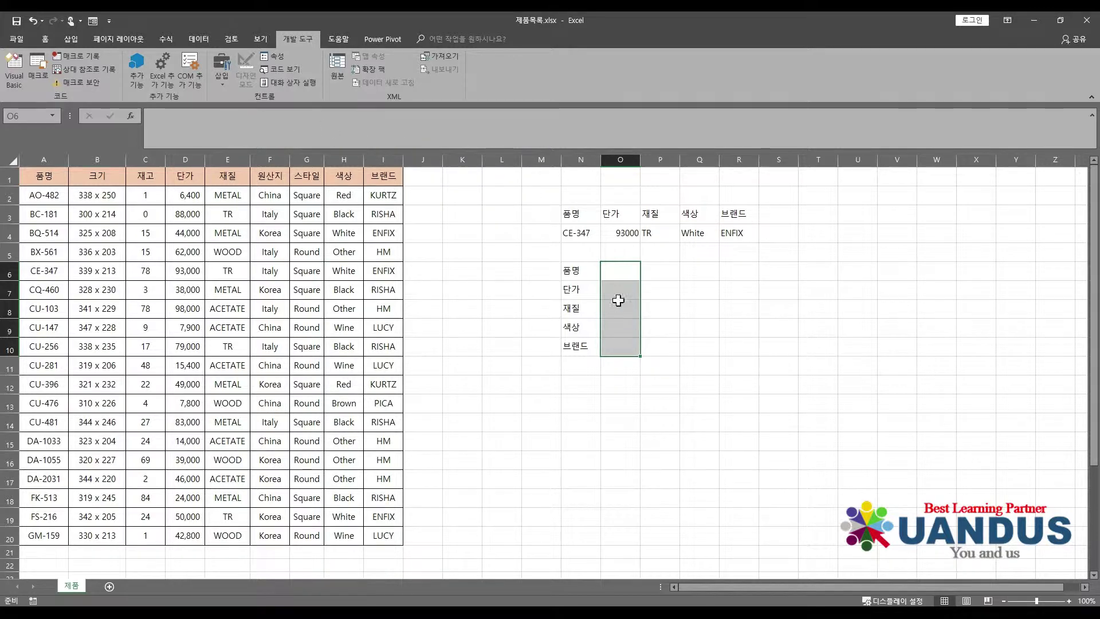
pyautogui.click(537, 292)
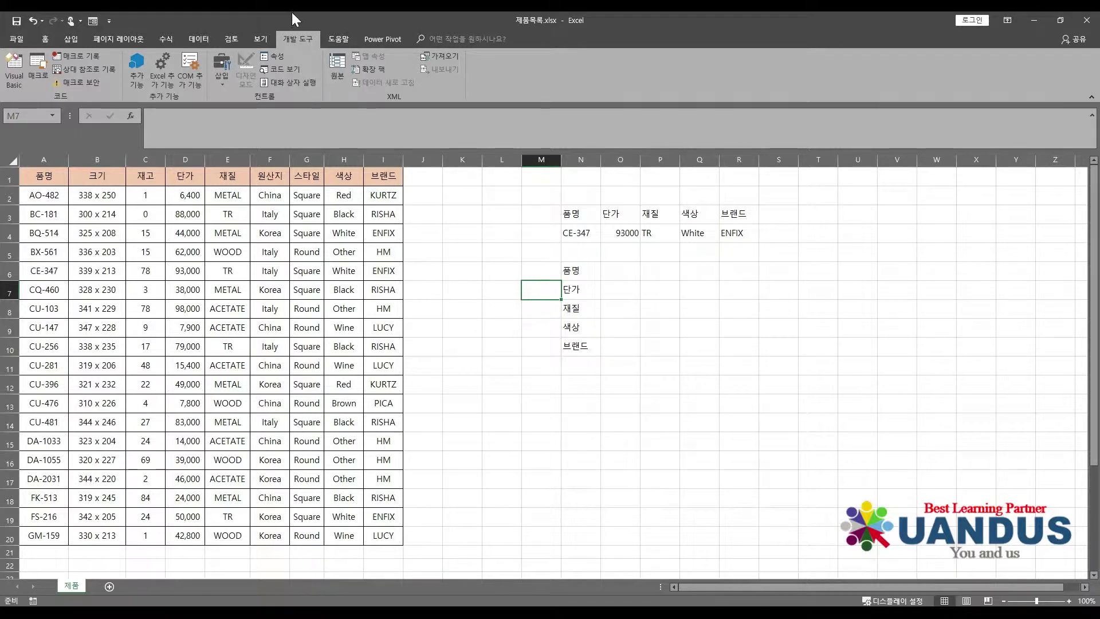
# - Check in the Excel options that the 개발 도구 tab is enabled under 리본 사용자 지정
pyautogui.click(18, 39)
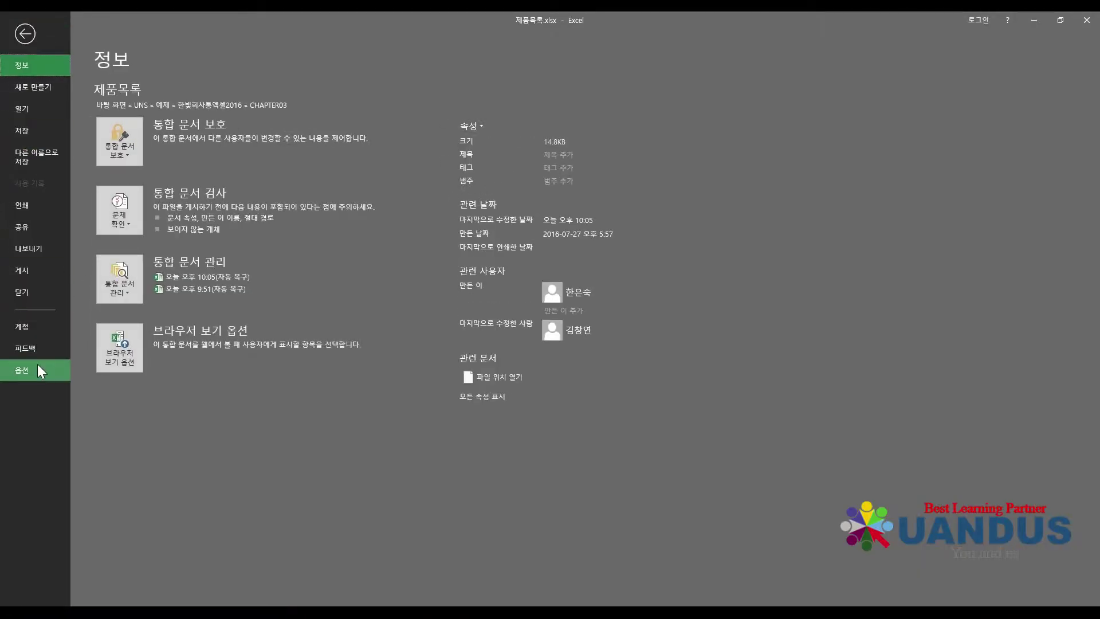
pyautogui.press('Escape')
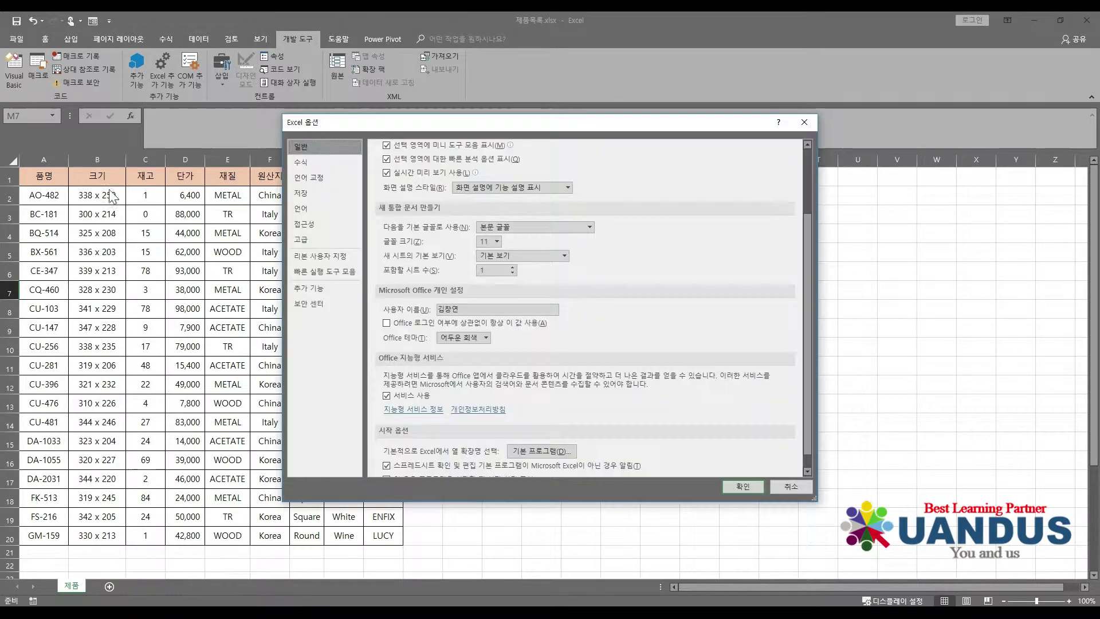
pyautogui.click(308, 258)
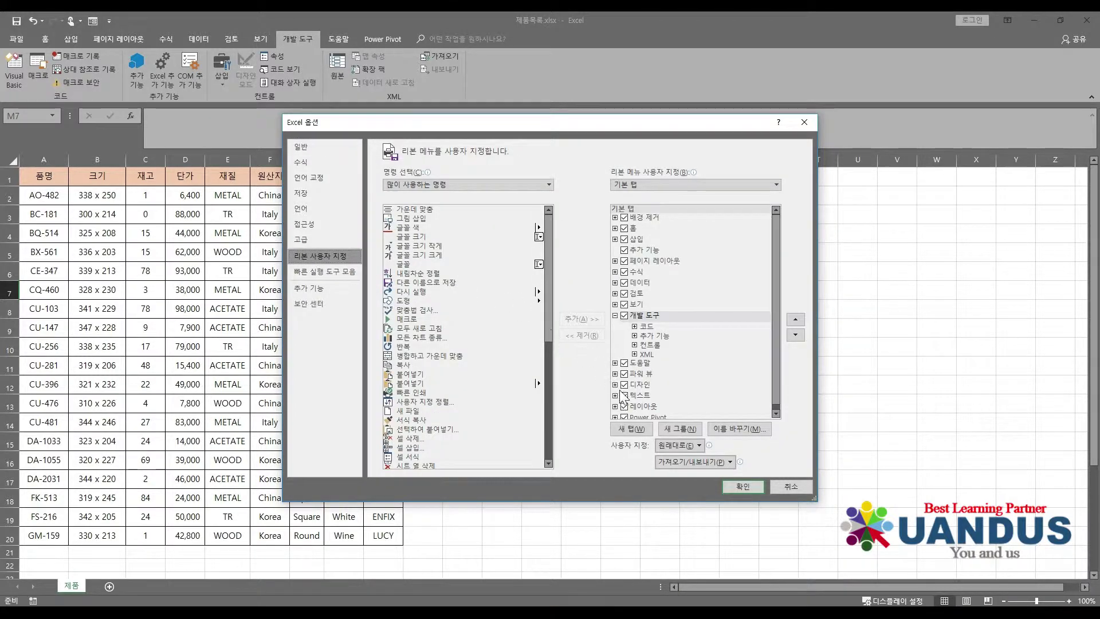
pyautogui.moveTo(773, 355); pyautogui.dragTo(769, 383)
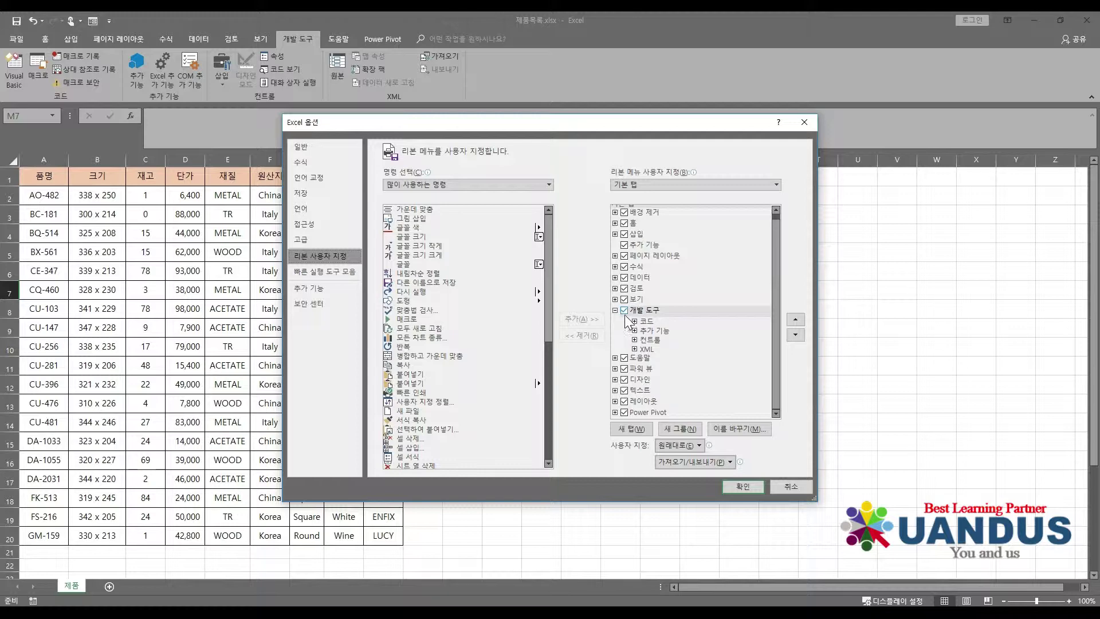
pyautogui.click(731, 484)
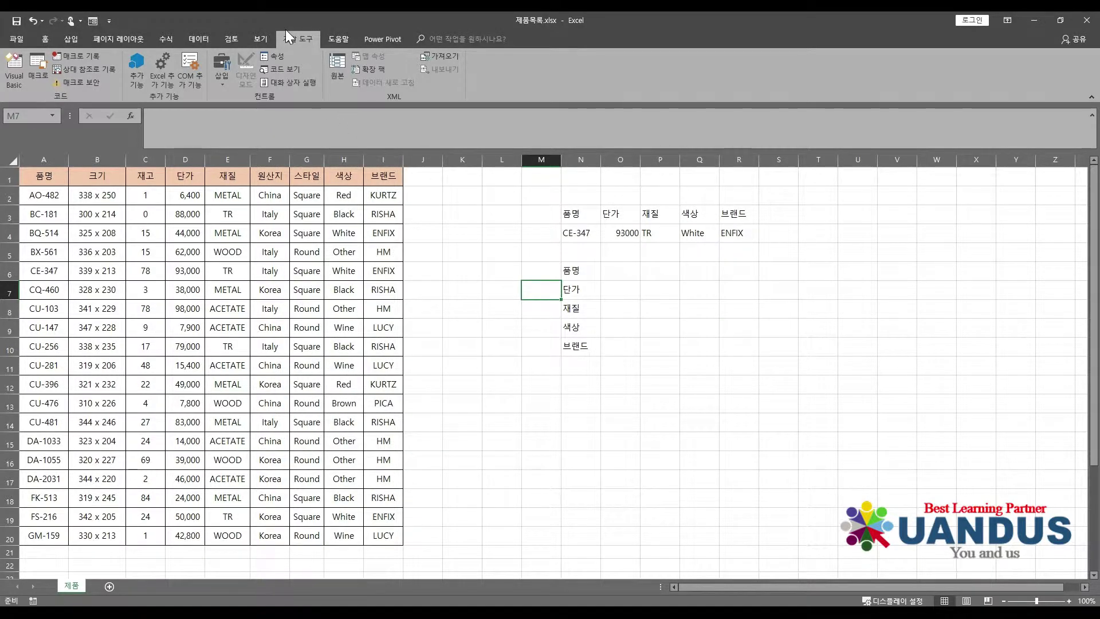
# - Insert a combo box form control about 5.5 cm wide and 0.95 cm high over O6:Q6, beside the 품명 label
pyautogui.click(219, 80)
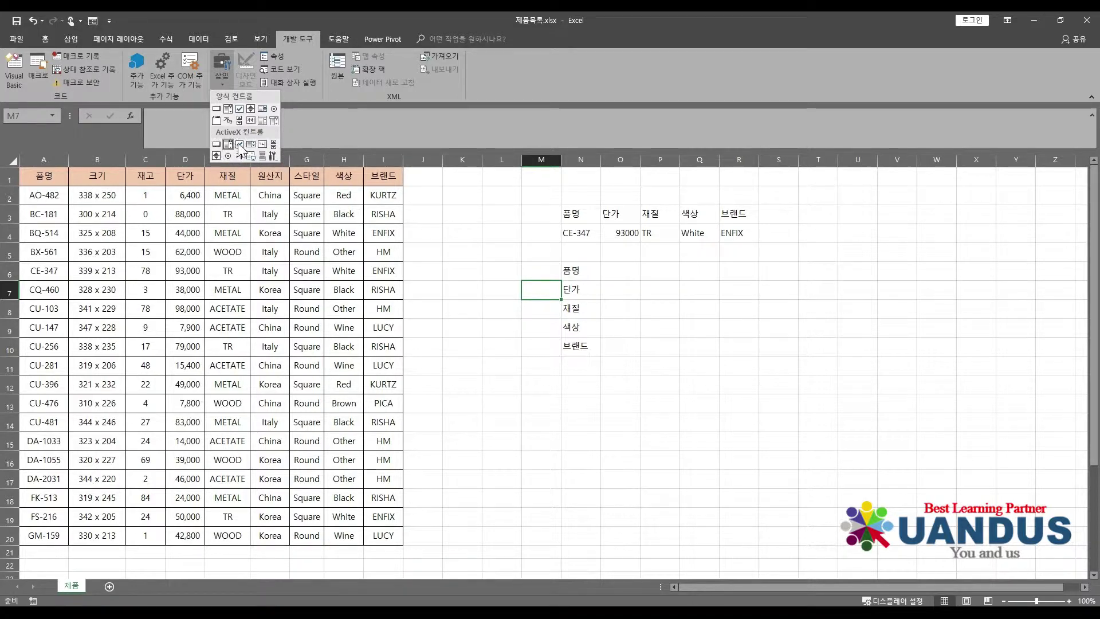
pyautogui.click(232, 109)
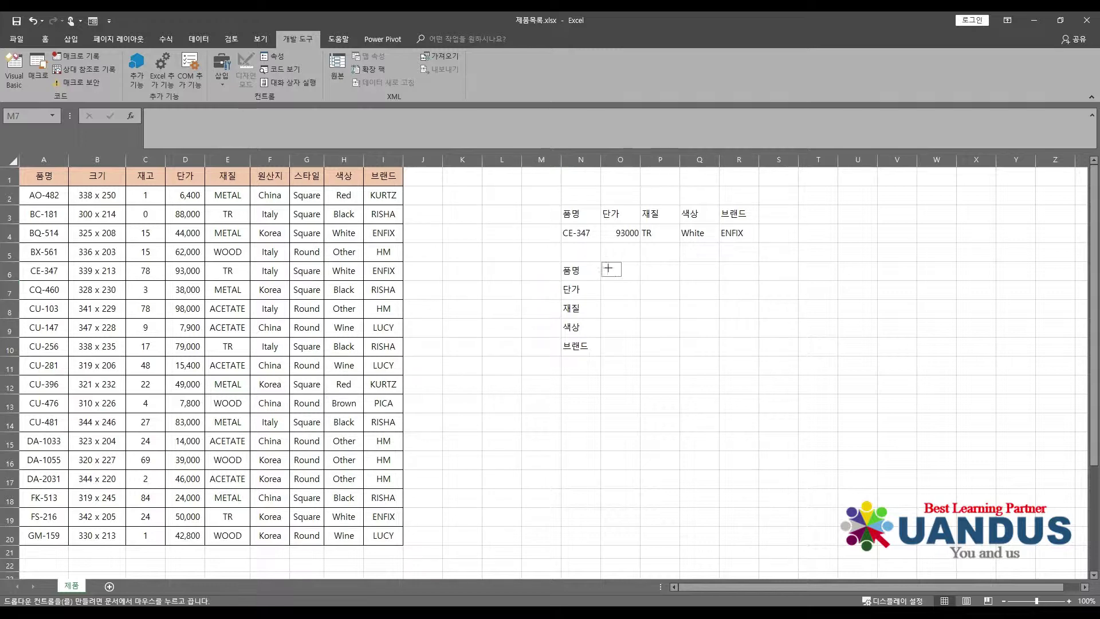
pyautogui.moveTo(602, 262)
pyautogui.mouseDown()
pyautogui.moveTo(650, 280)
pyautogui.moveTo(719, 282)
pyautogui.mouseUp()
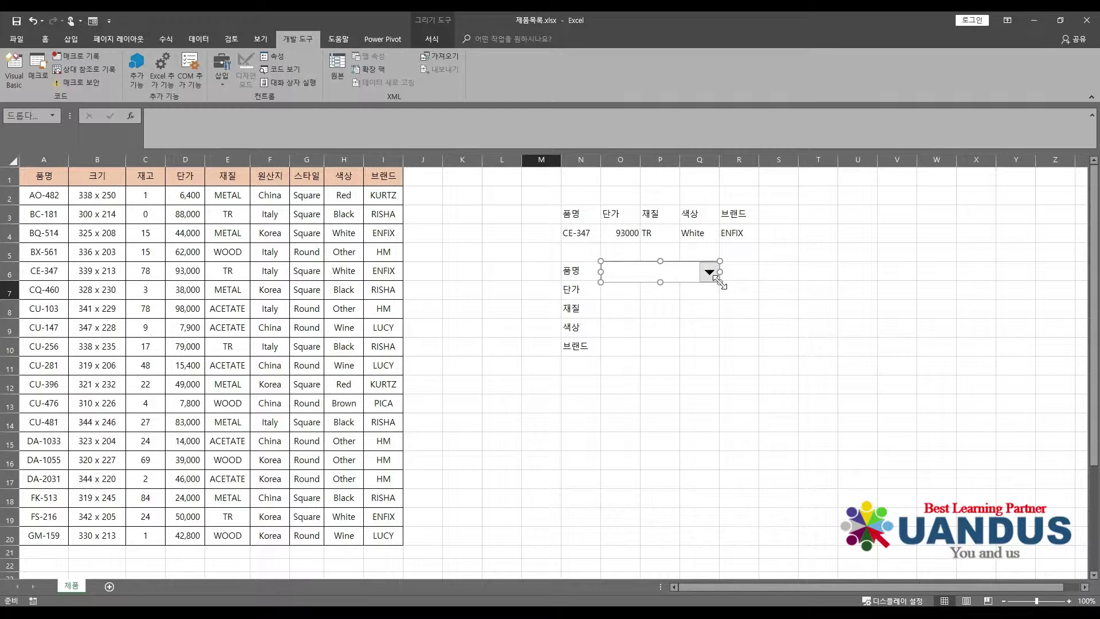
pyautogui.click(436, 40)
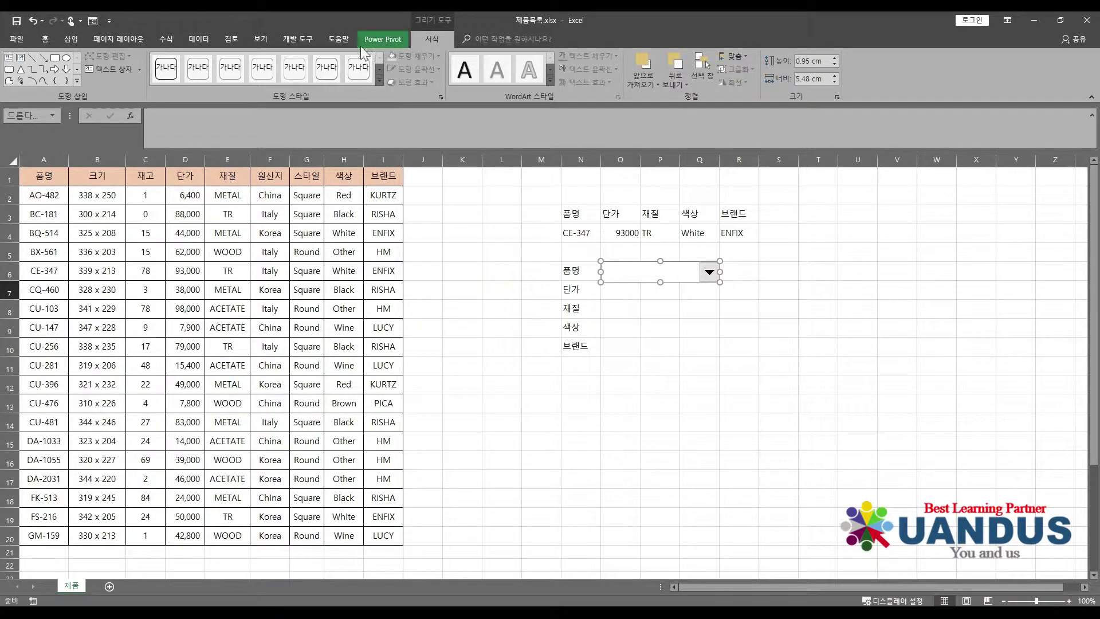
pyautogui.click(311, 41)
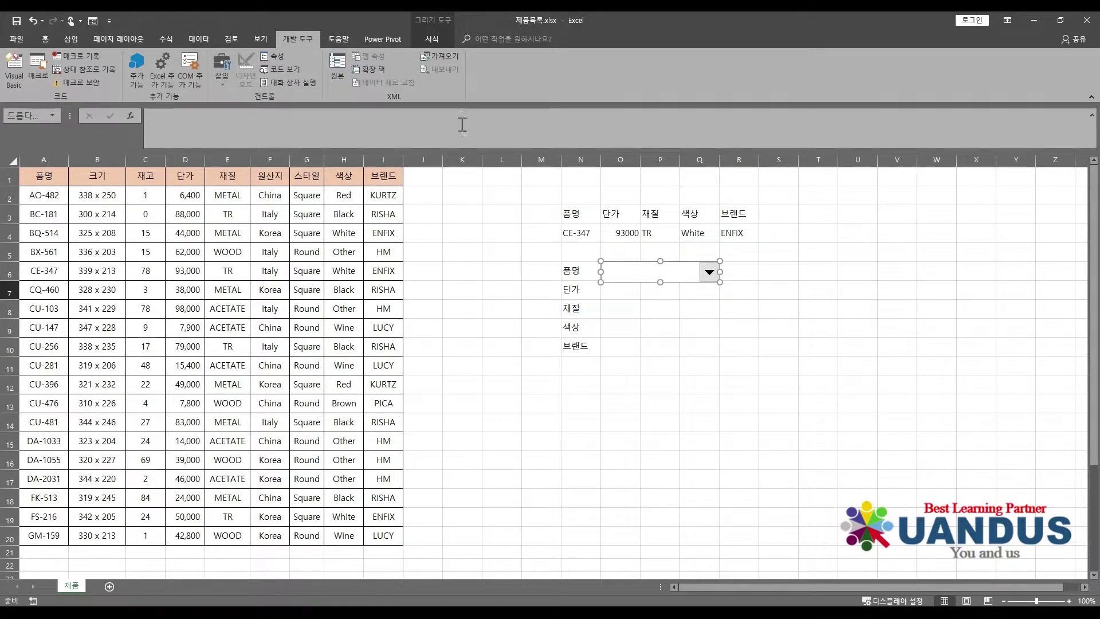
pyautogui.moveTo(644, 263)
pyautogui.mouseDown()
pyautogui.moveTo(680, 266)
pyautogui.moveTo(632, 263)
pyautogui.mouseUp()
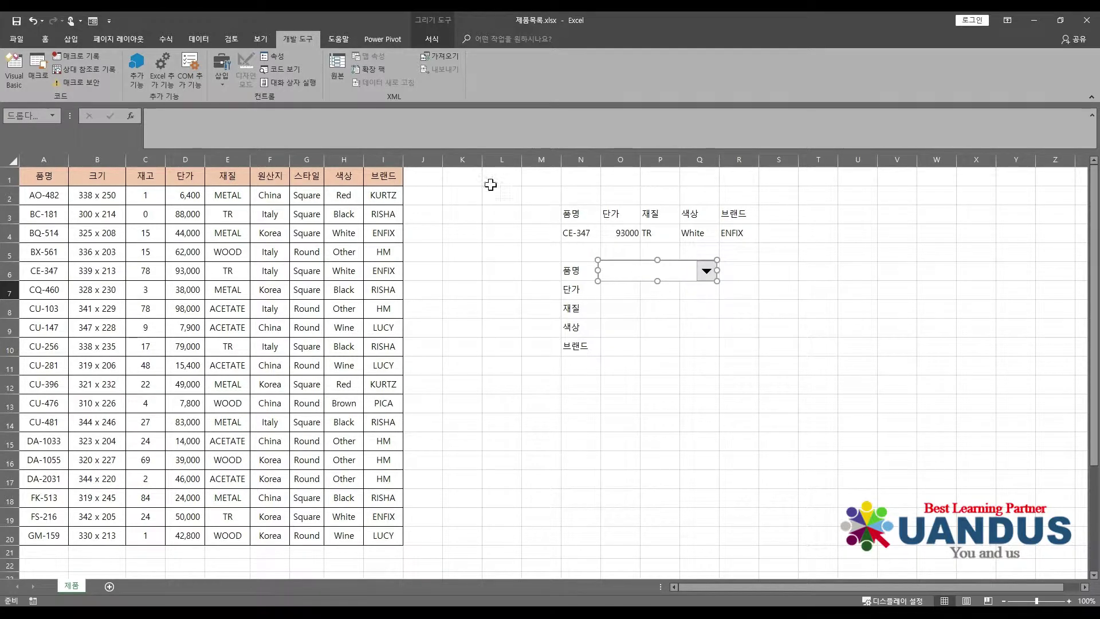
pyautogui.click(225, 85)
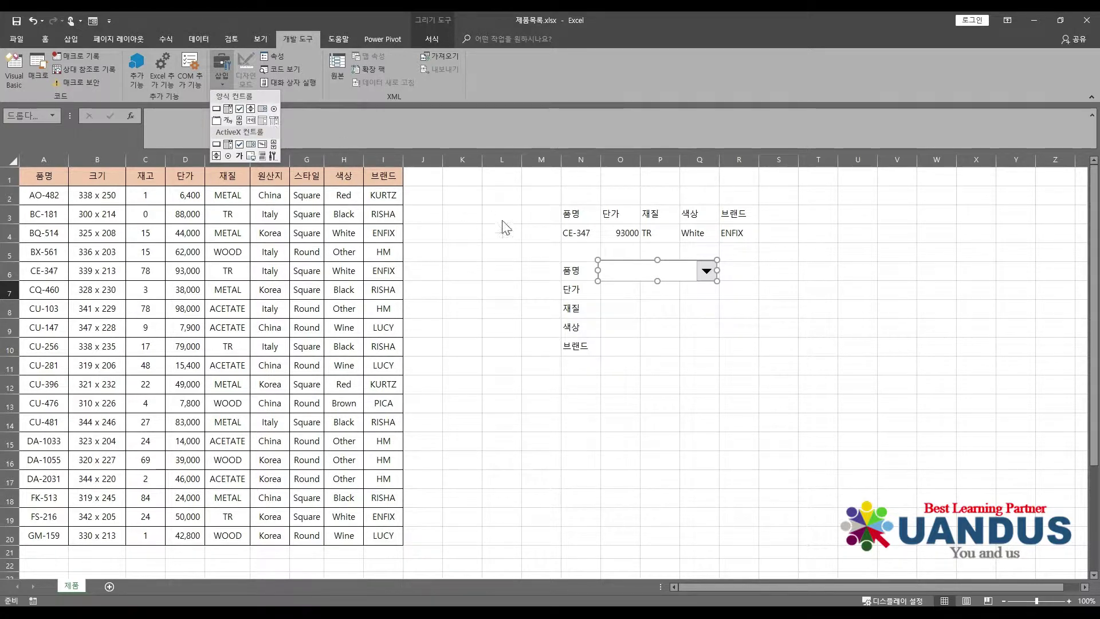
pyautogui.click(646, 263)
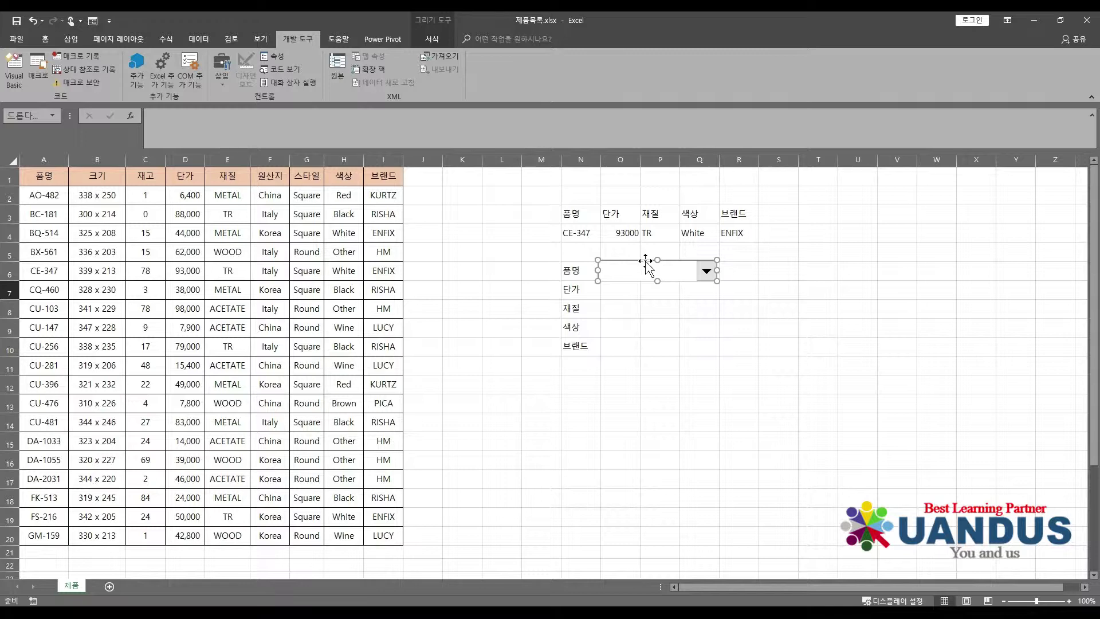
# - Open the combo box's control formatting and set its input range to $A$2:$A$20
pyautogui.rightClick(645, 263)
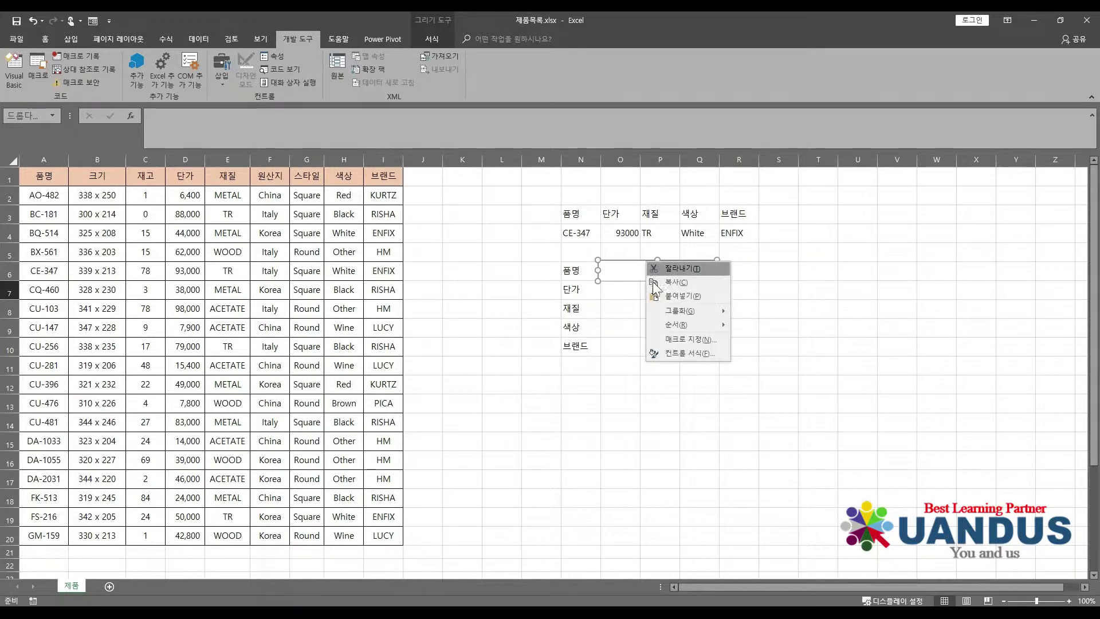
pyautogui.click(667, 352)
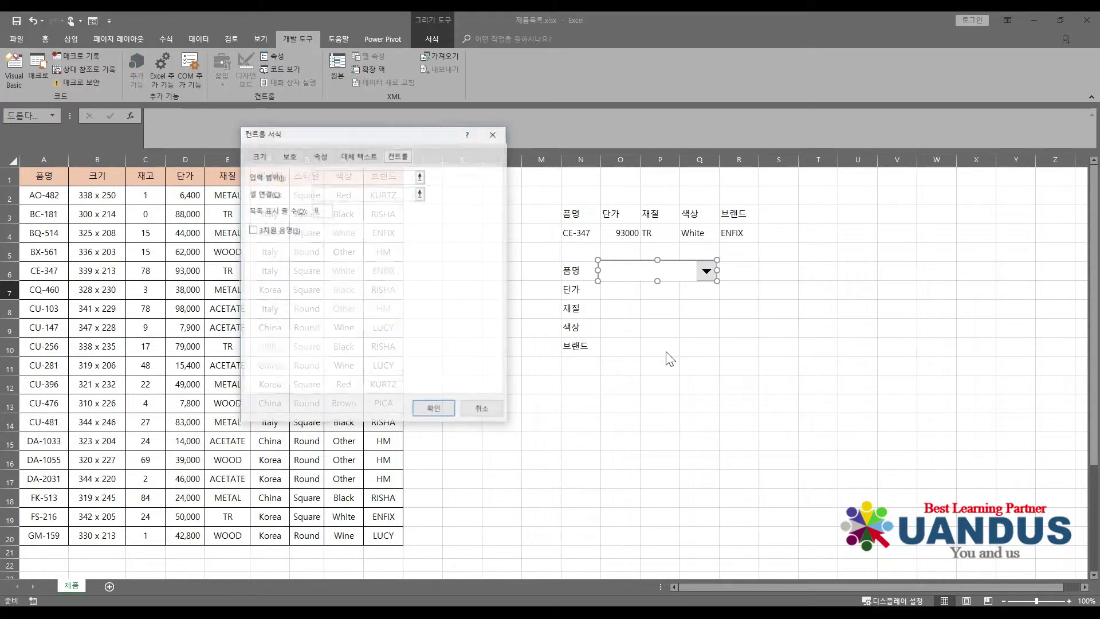
pyautogui.moveTo(431, 135); pyautogui.dragTo(357, 129)
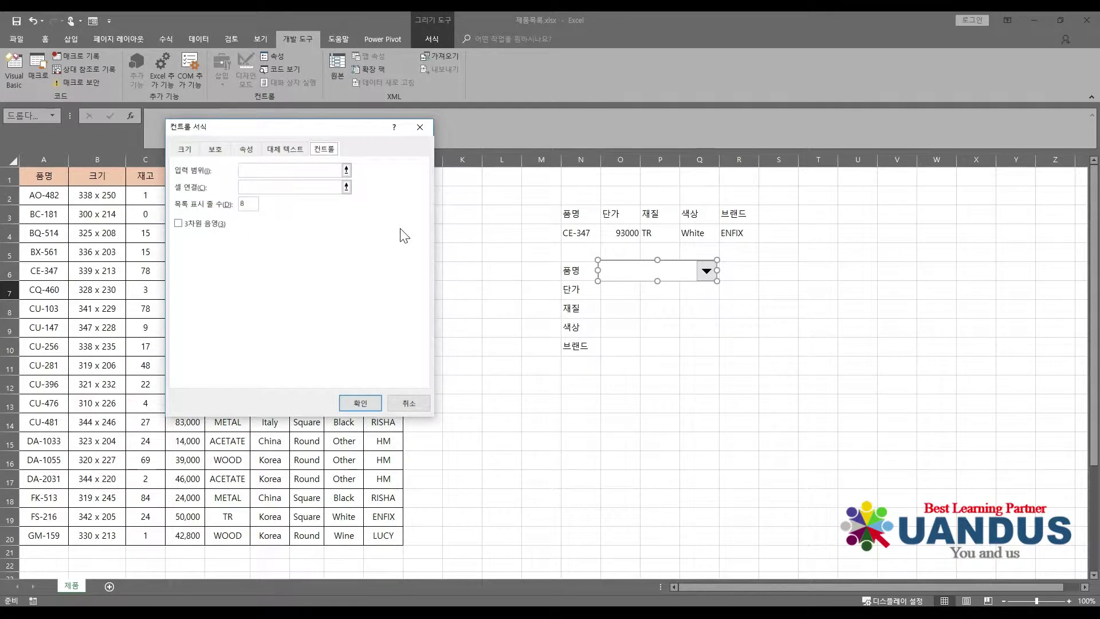
pyautogui.click(347, 170)
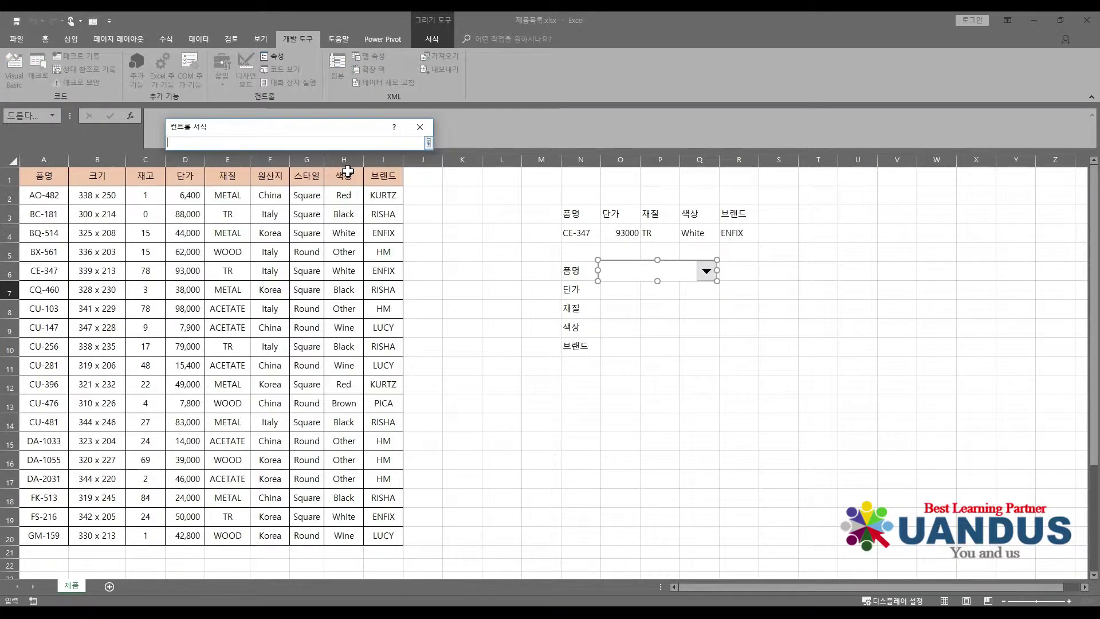
pyautogui.moveTo(59, 191); pyautogui.dragTo(60, 536)
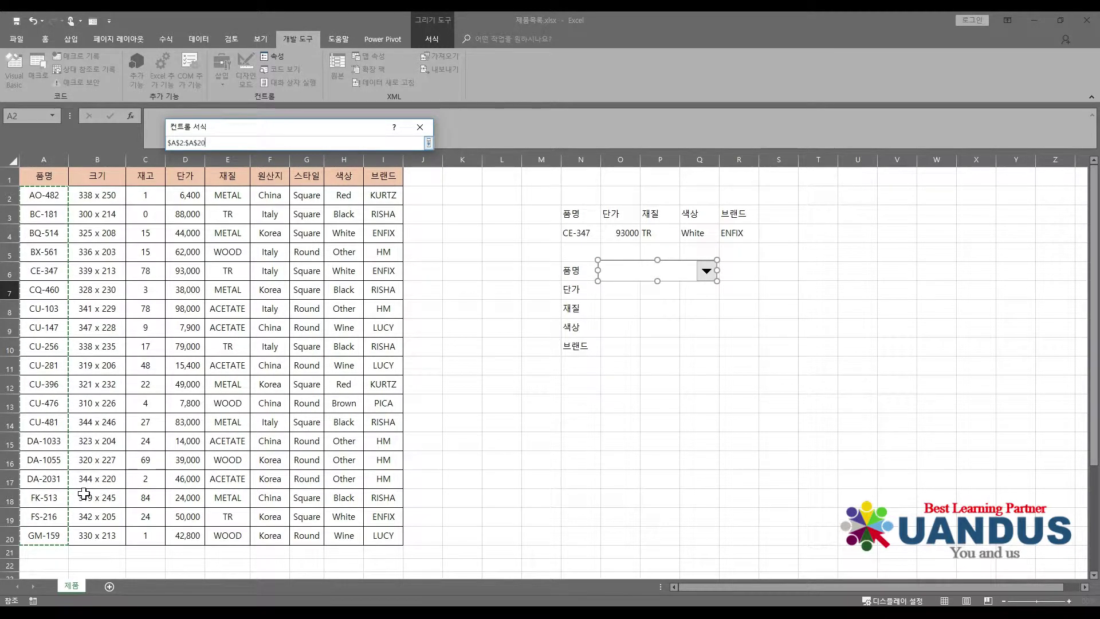
pyautogui.press('Return')
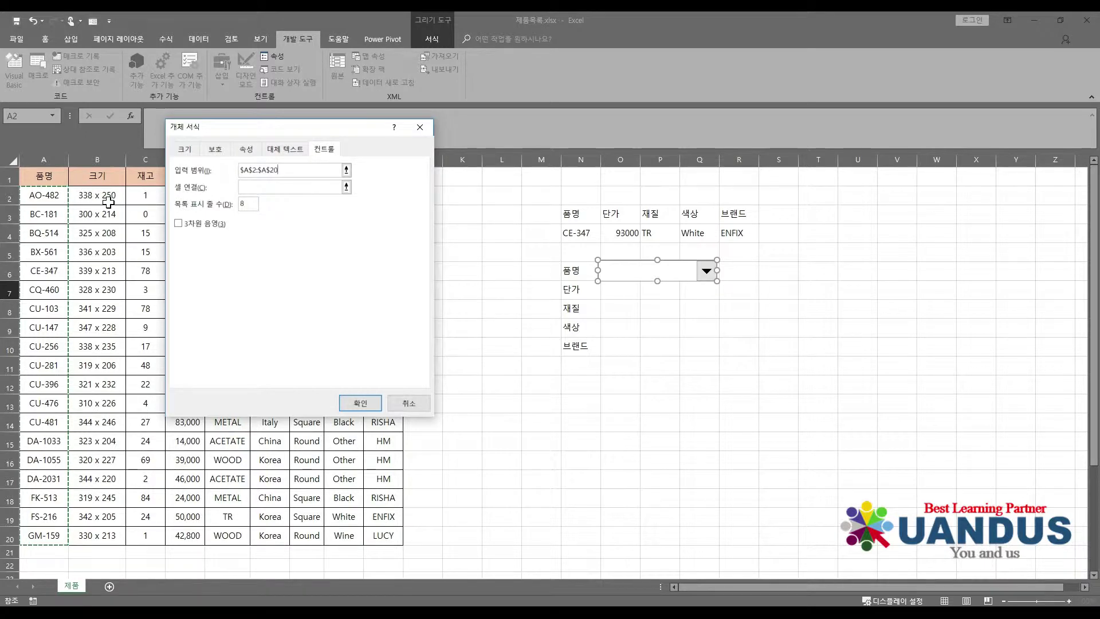
# - Link the combo box to cell $M$6, apply the control settings and deselect the control
pyautogui.click(346, 188)
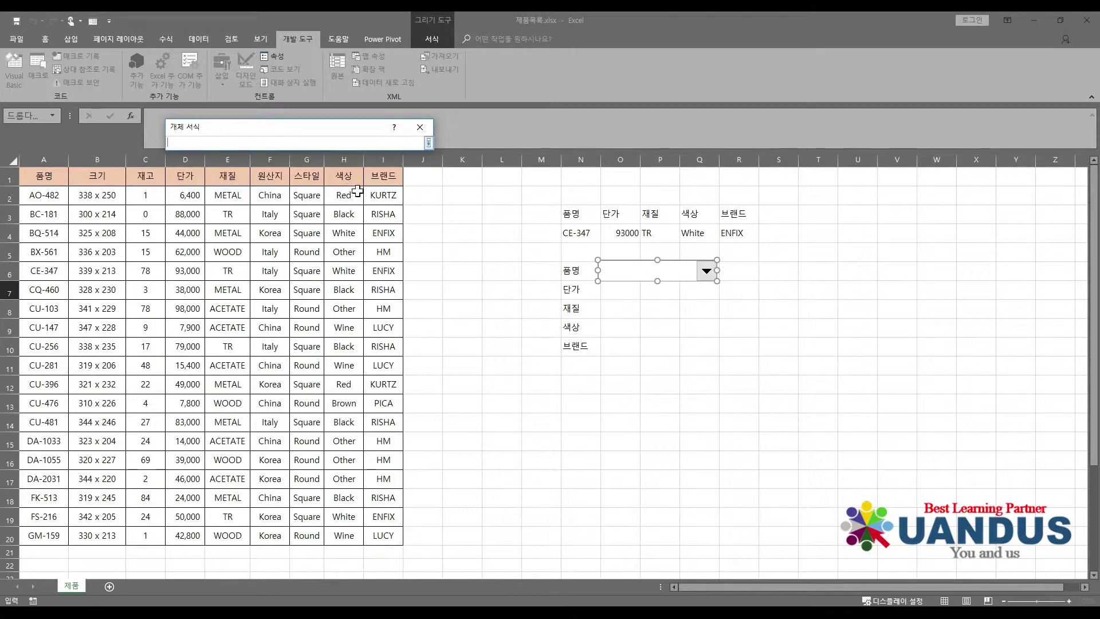
pyautogui.click(538, 271)
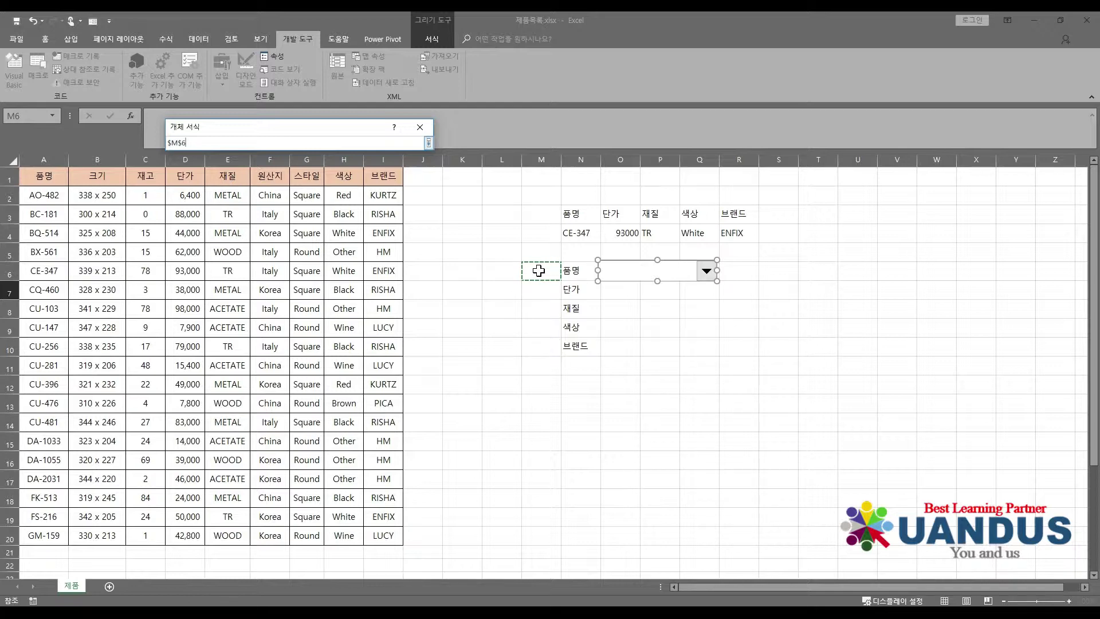
pyautogui.press('Return')
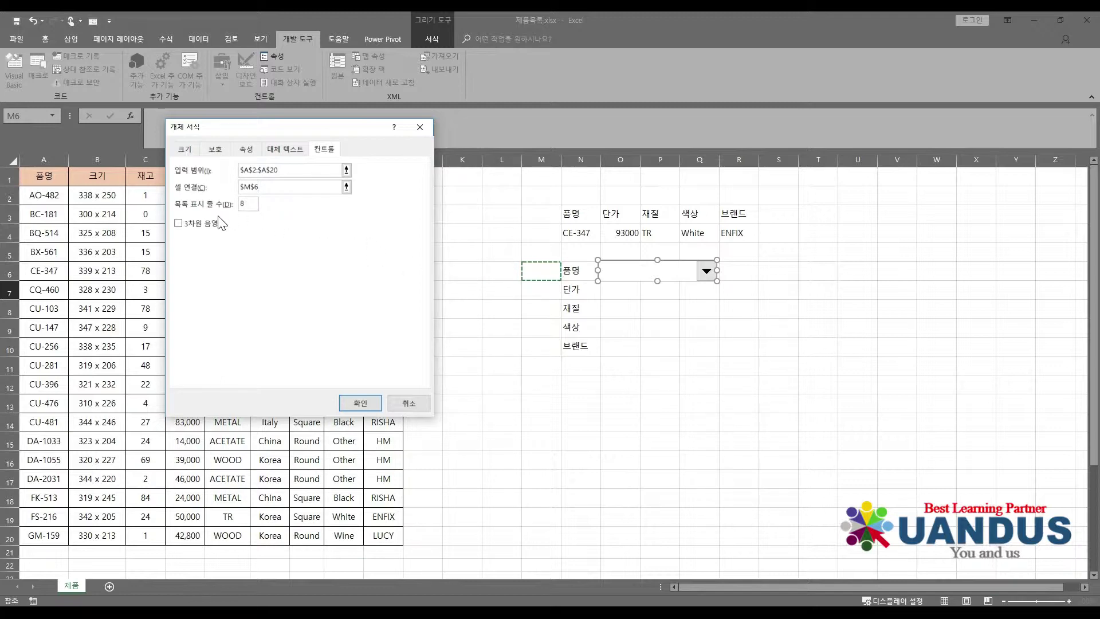
pyautogui.click(361, 404)
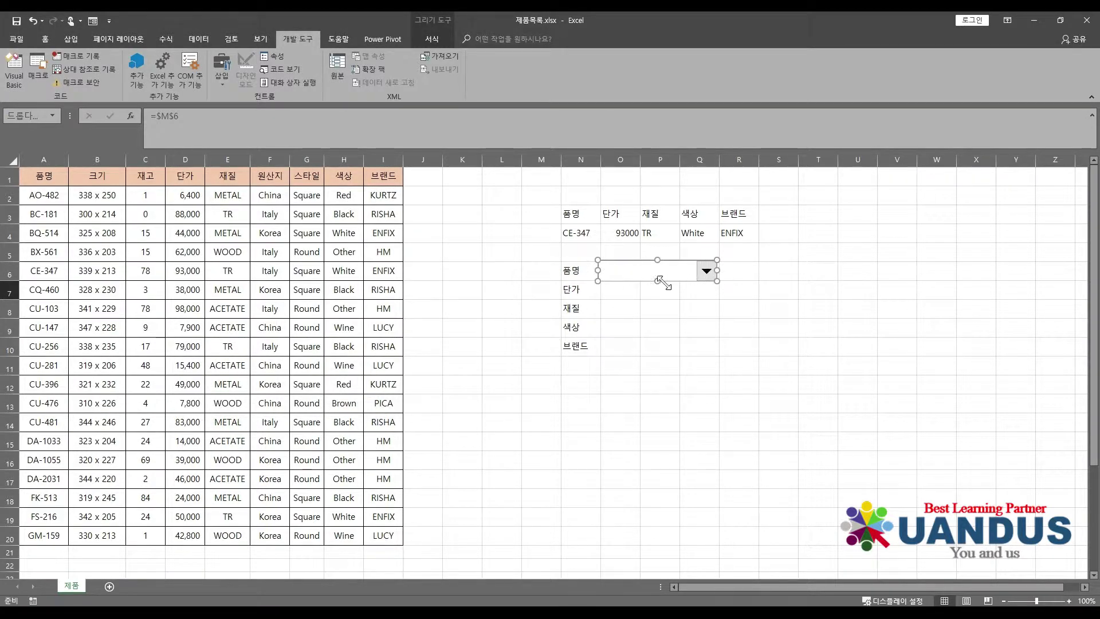
pyautogui.click(802, 267)
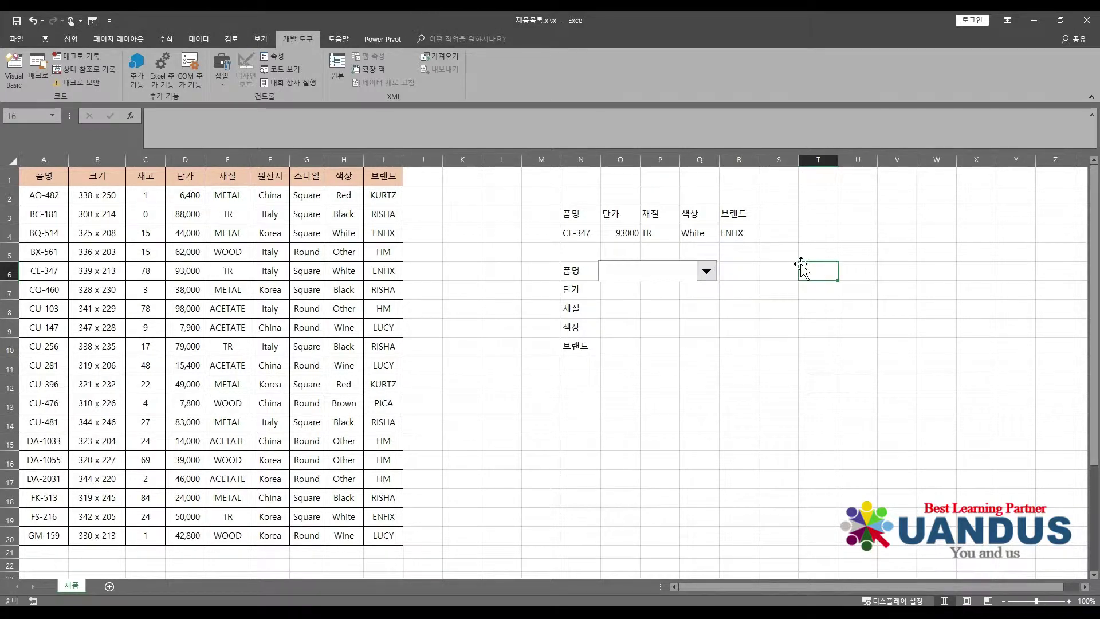
# - Test the 품명 combo box by choosing AO-482, BC-181 and BX-561, and check the linked cell M6
pyautogui.click(655, 271)
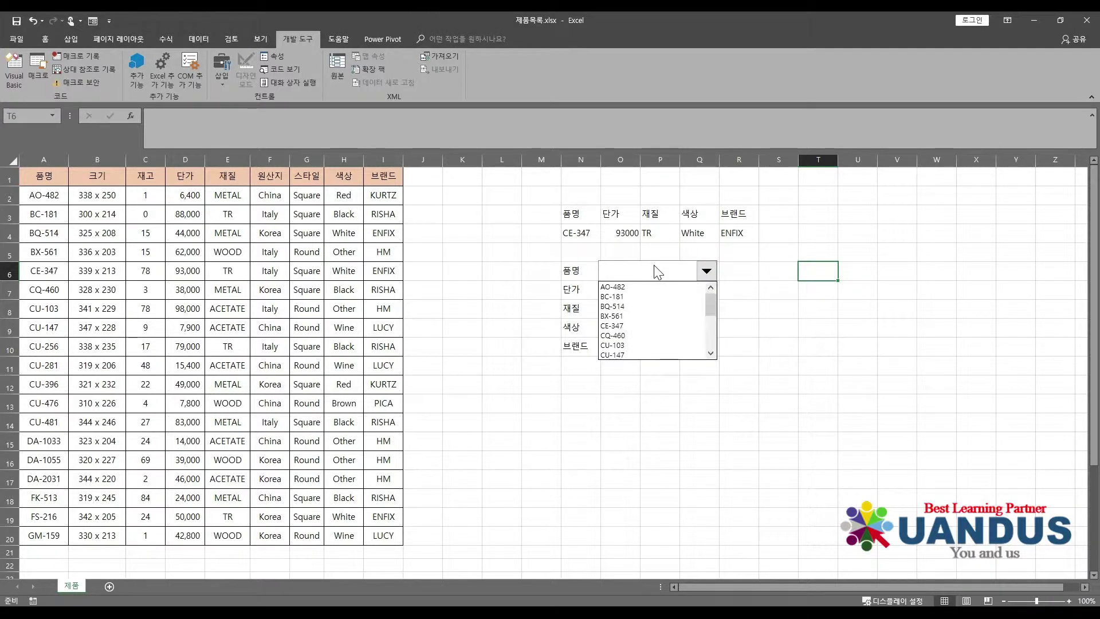
pyautogui.click(755, 293)
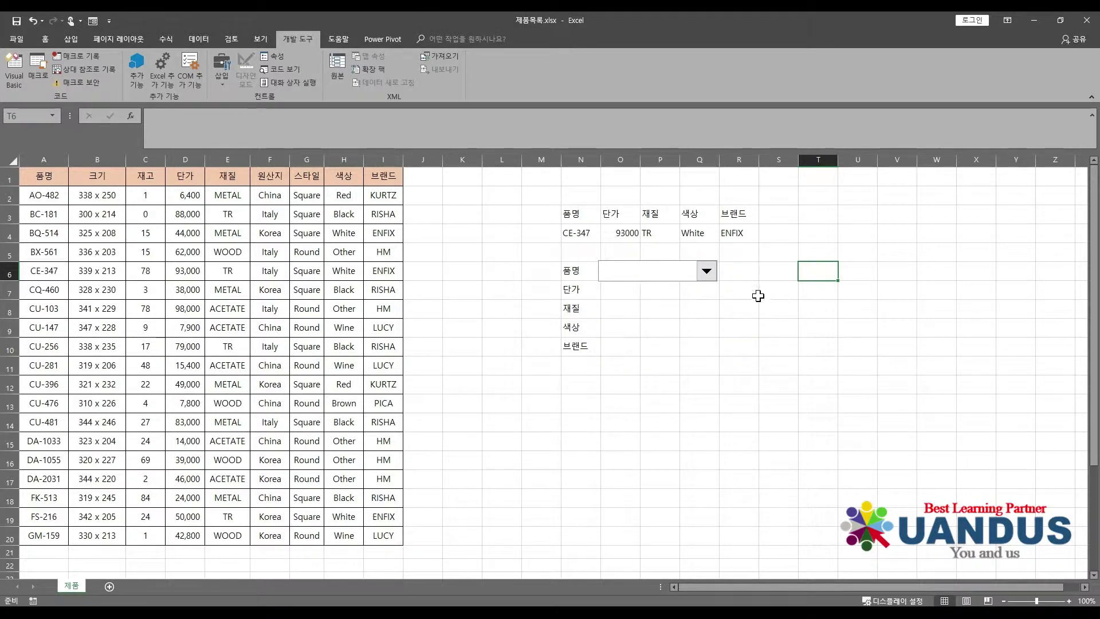
pyautogui.click(705, 275)
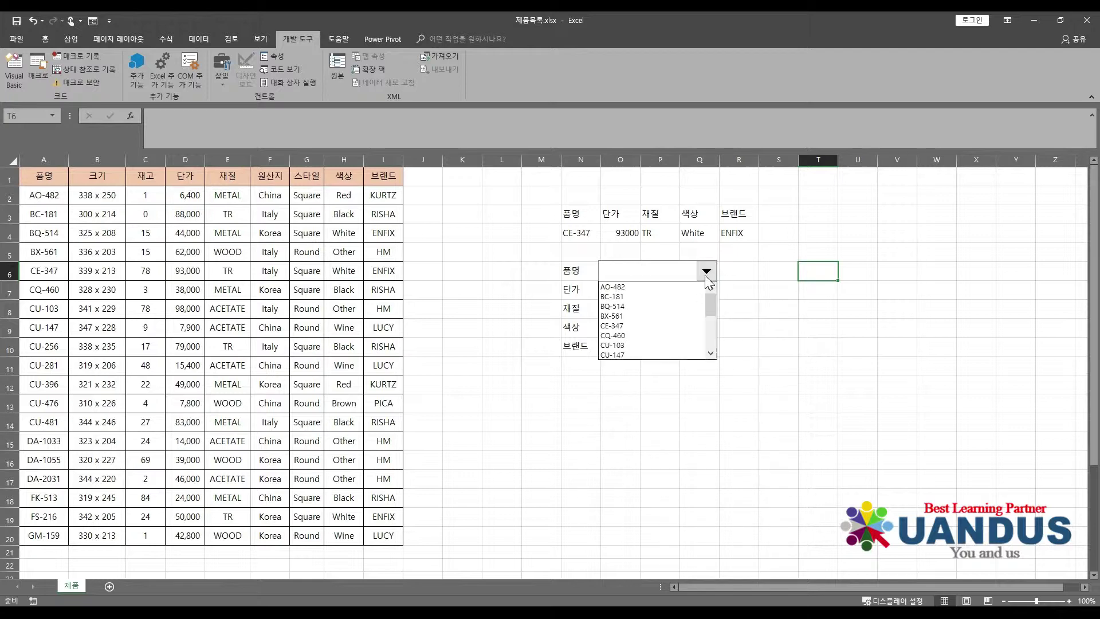
pyautogui.click(628, 288)
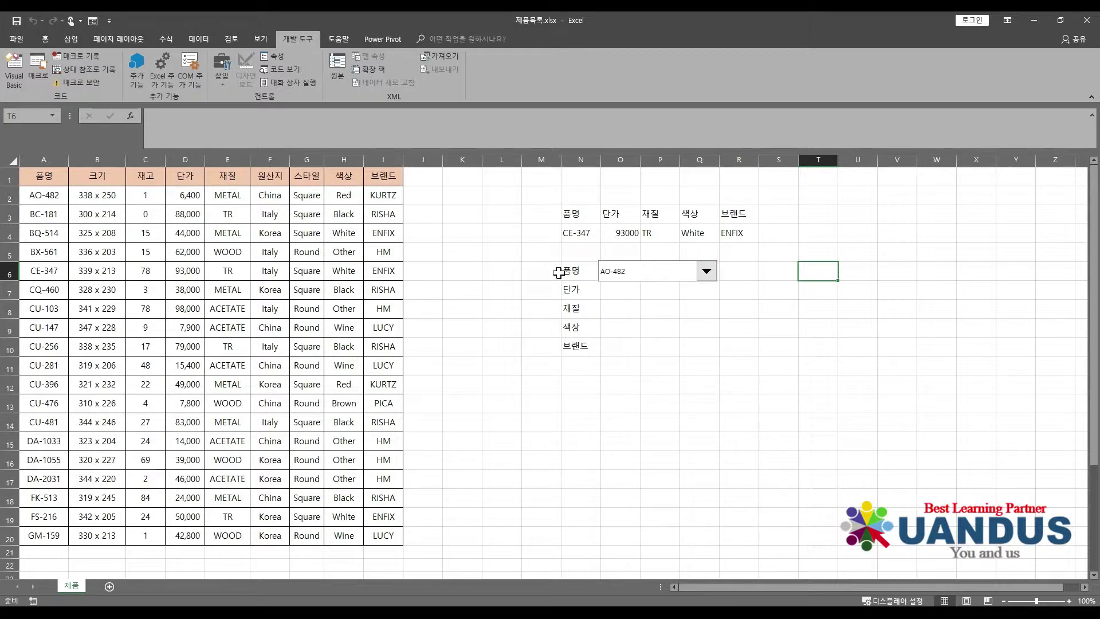
pyautogui.click(705, 272)
pyautogui.click(650, 295)
pyautogui.click(705, 273)
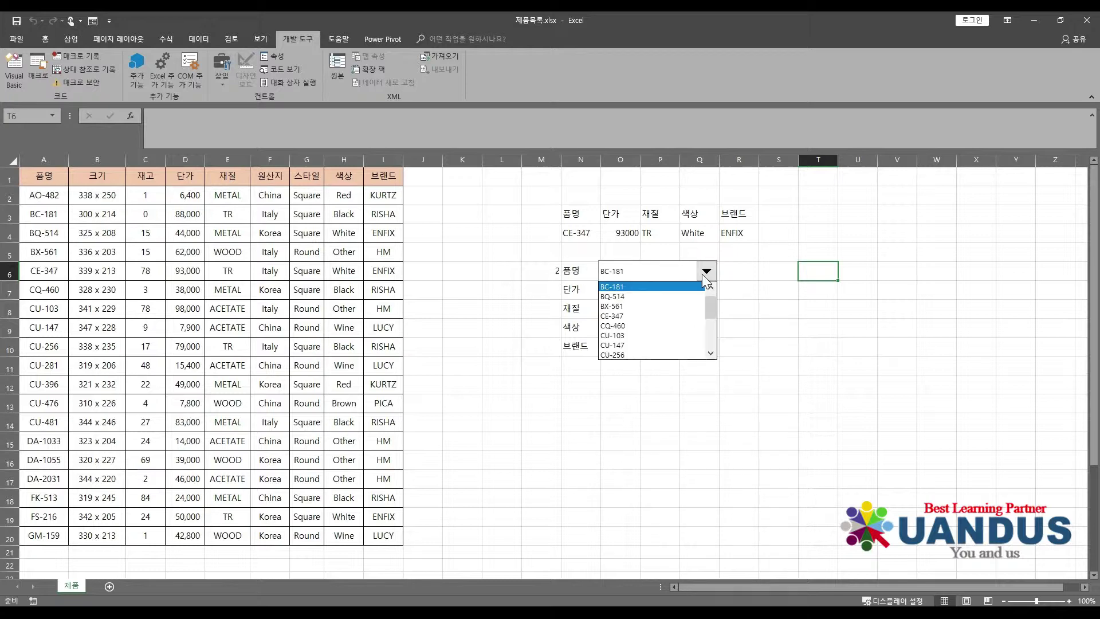
pyautogui.click(658, 308)
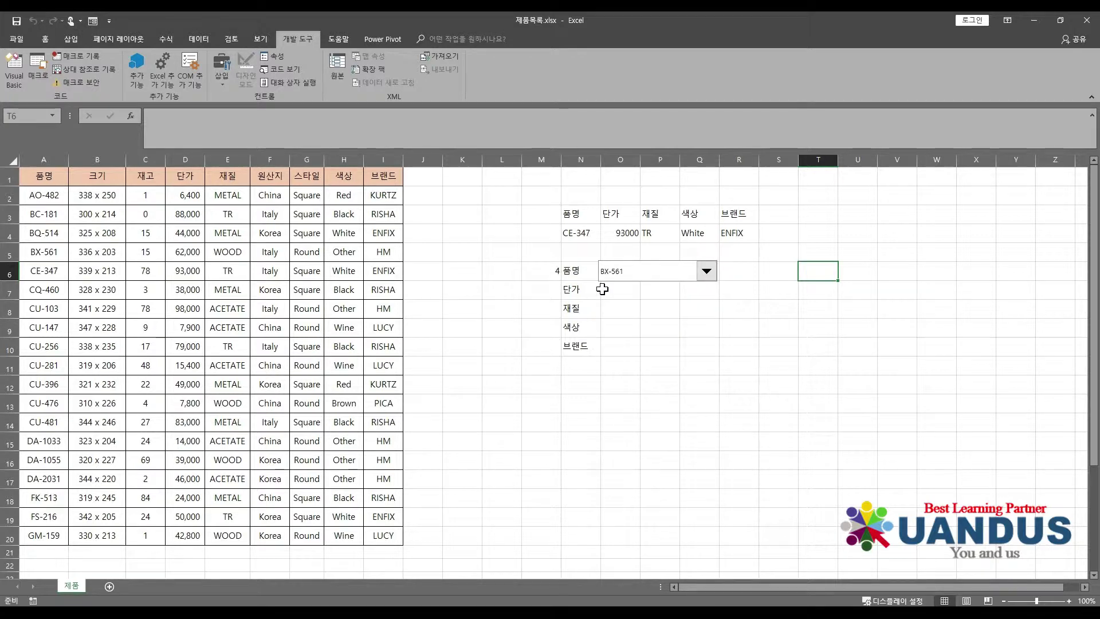
pyautogui.click(553, 273)
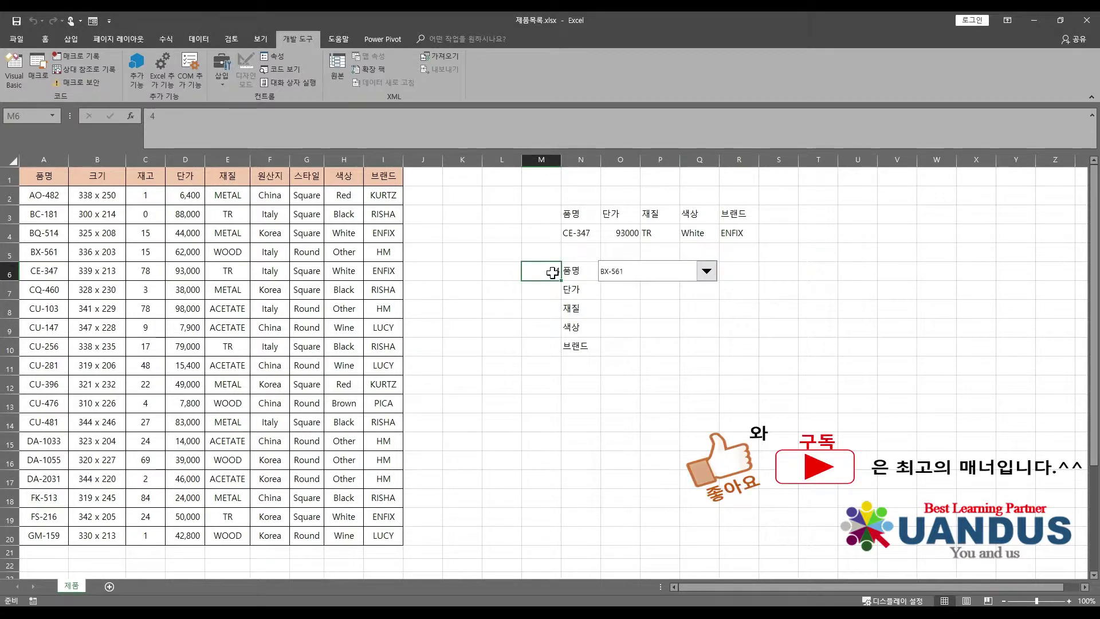
pyautogui.click(648, 273)
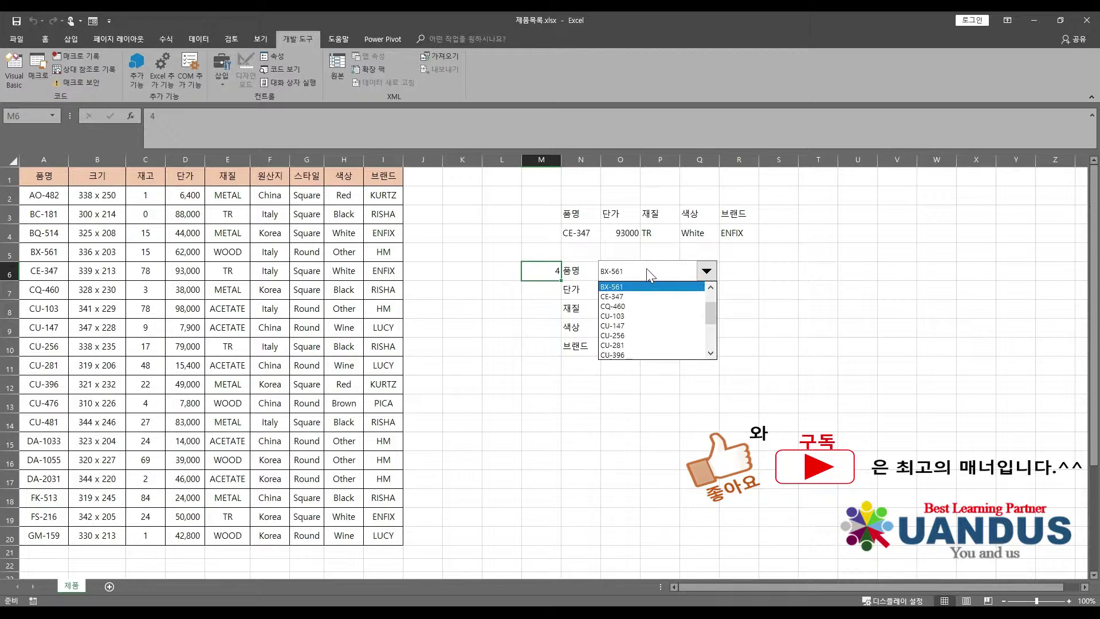
pyautogui.click(802, 277)
# - Shift the combo box slightly and narrow it so that it fits within O6:Q6
pyautogui.keyDown('ctrl'); pyautogui.click(677, 262); pyautogui.keyUp('ctrl')
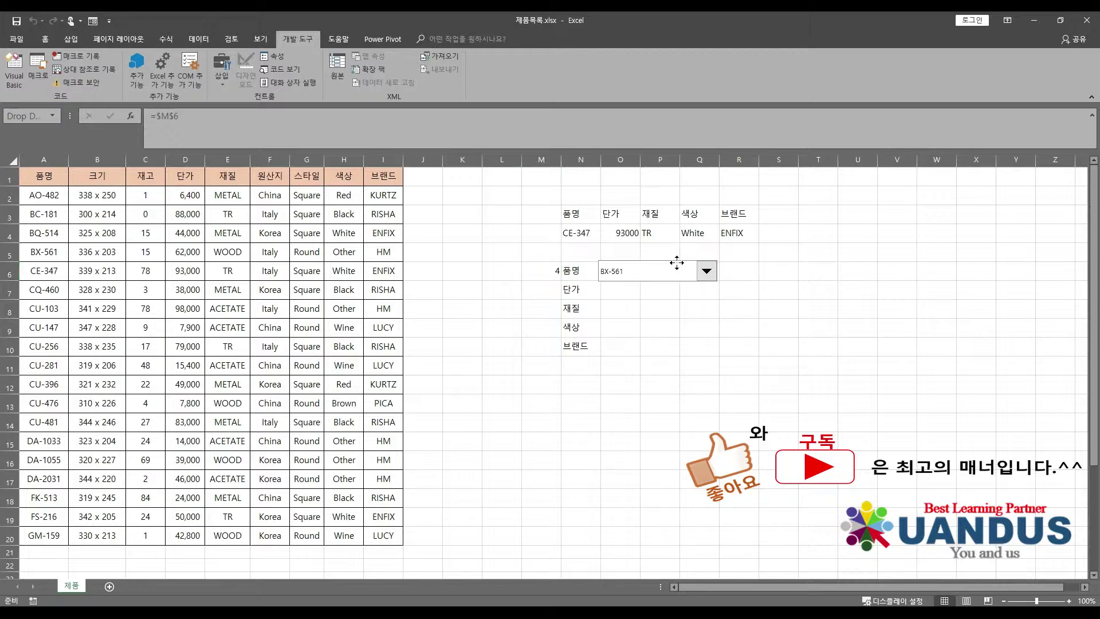
pyautogui.rightClick(677, 262)
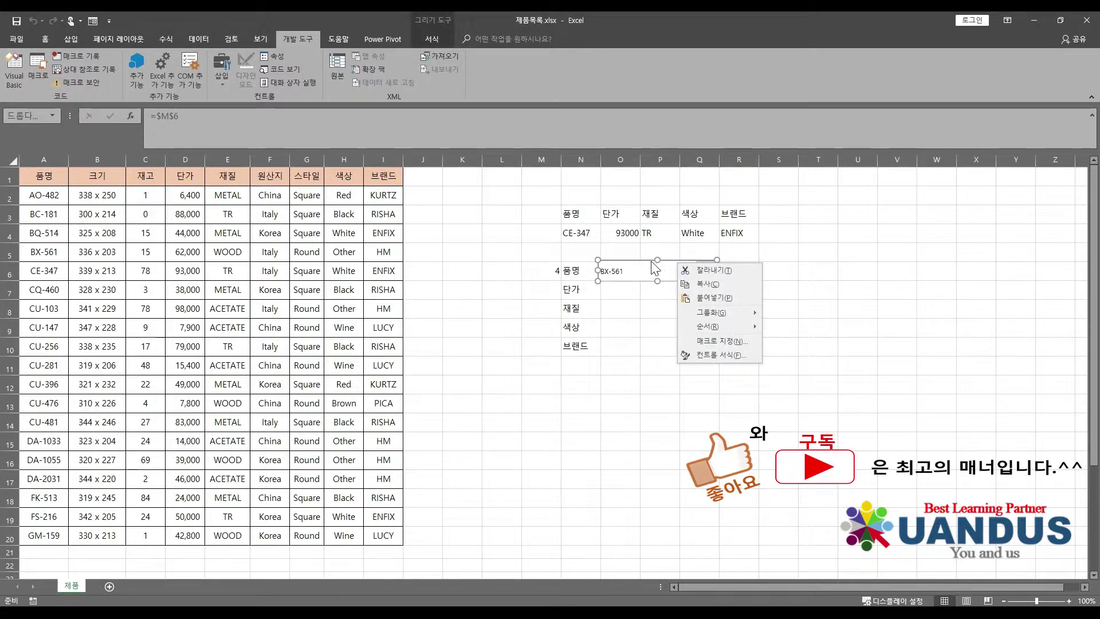
pyautogui.click(652, 261)
pyautogui.moveTo(641, 261); pyautogui.dragTo(648, 261)
pyautogui.moveTo(724, 281); pyautogui.dragTo(712, 280)
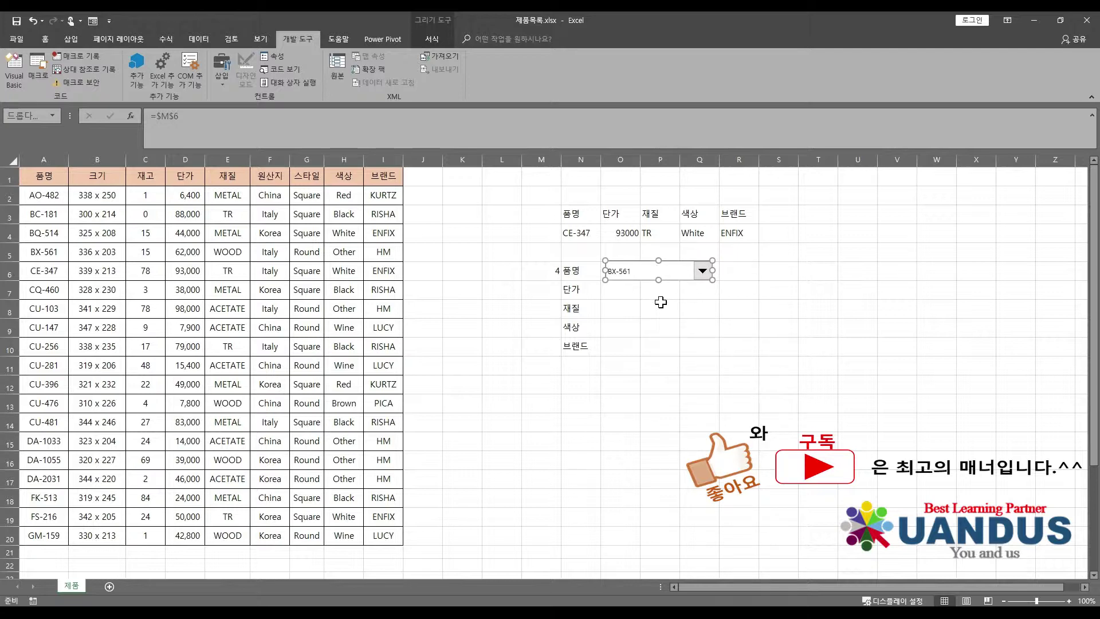
# - Set the font color of the linked cell M6 to white so its index number is hidden, and deselect it
pyautogui.click(554, 273)
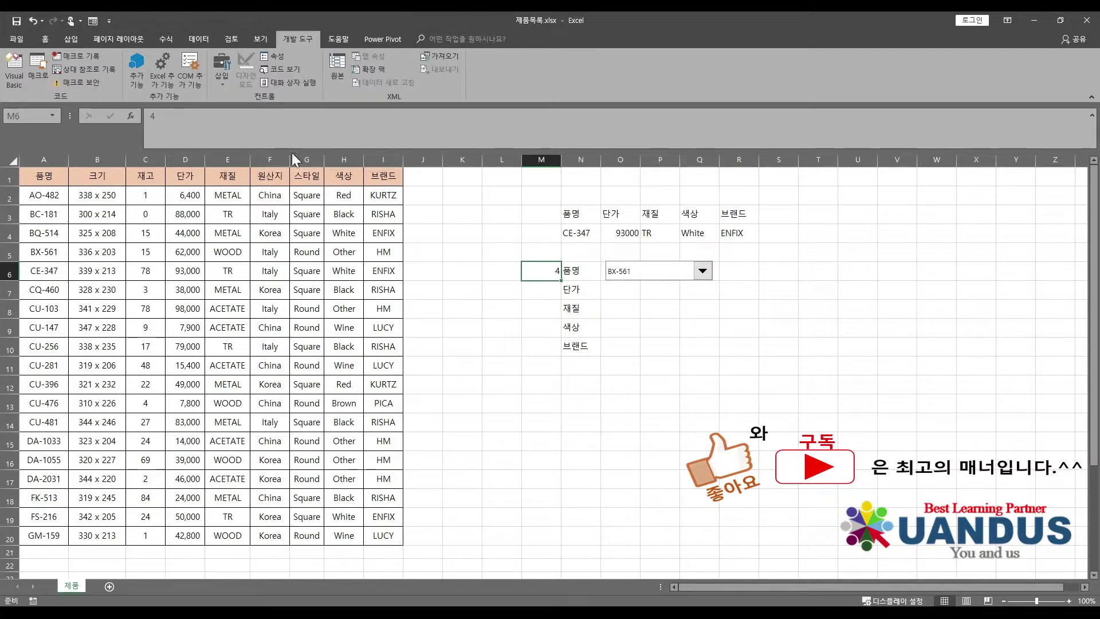
pyautogui.click(45, 39)
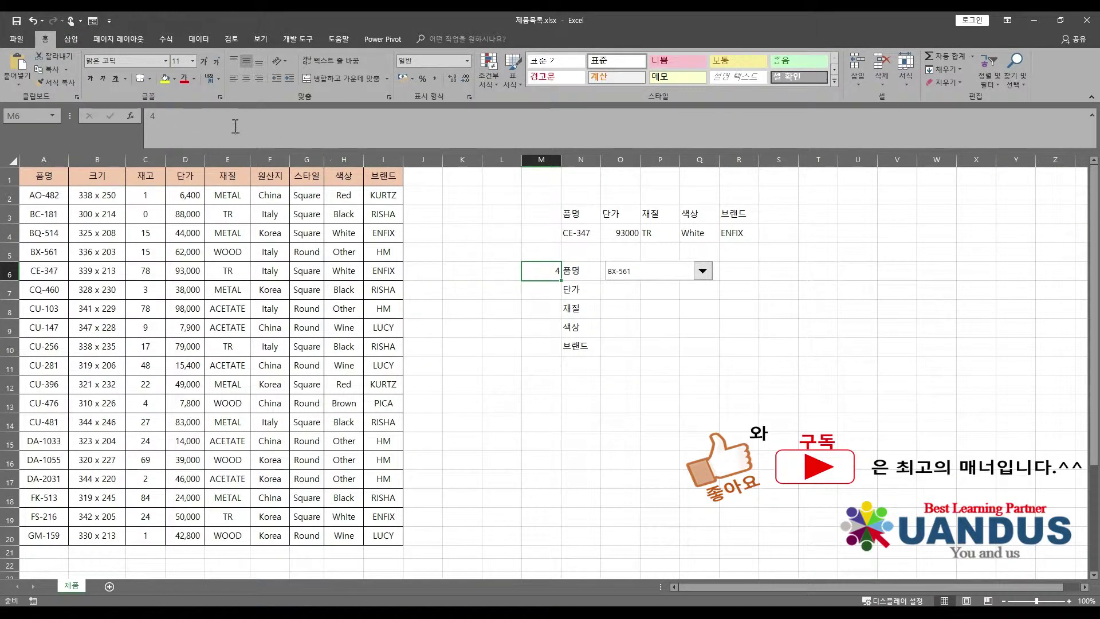
pyautogui.click(195, 80)
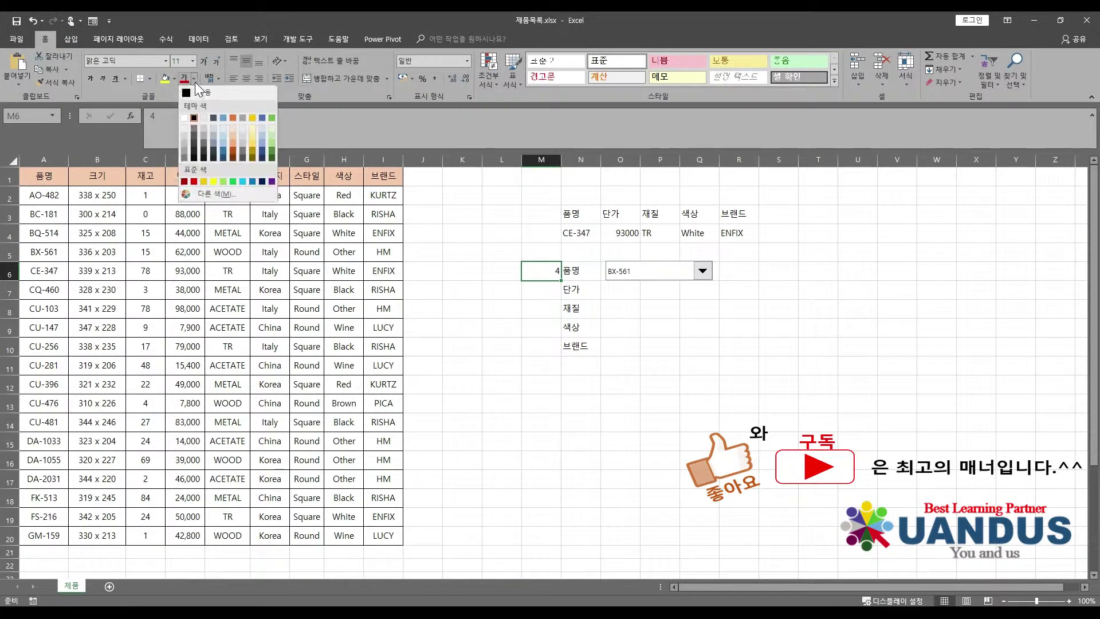
pyautogui.click(184, 118)
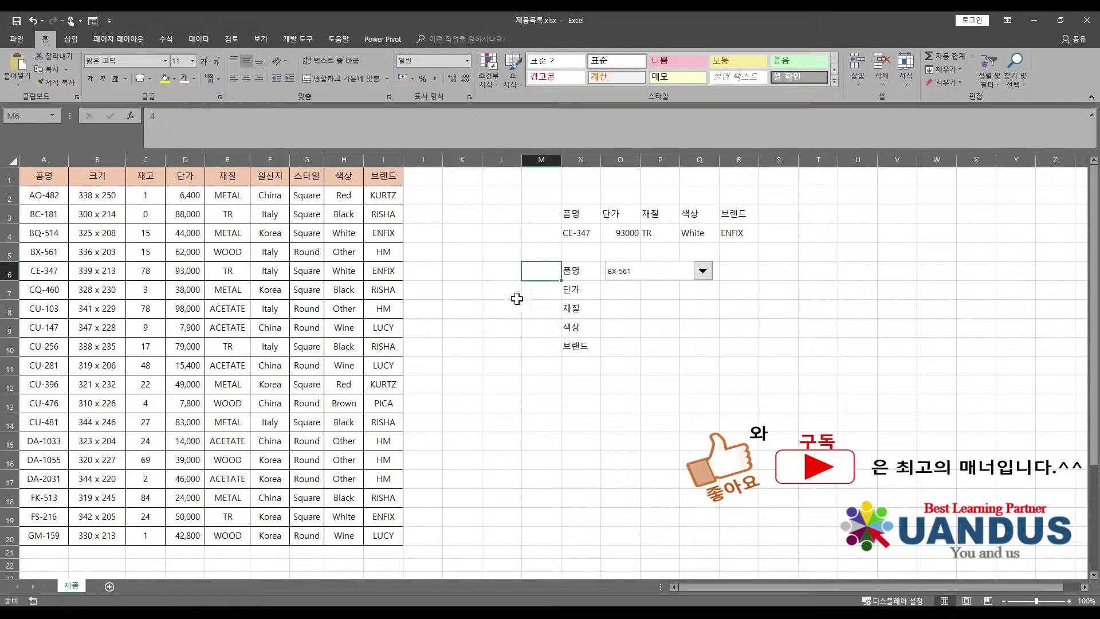
pyautogui.click(531, 330)
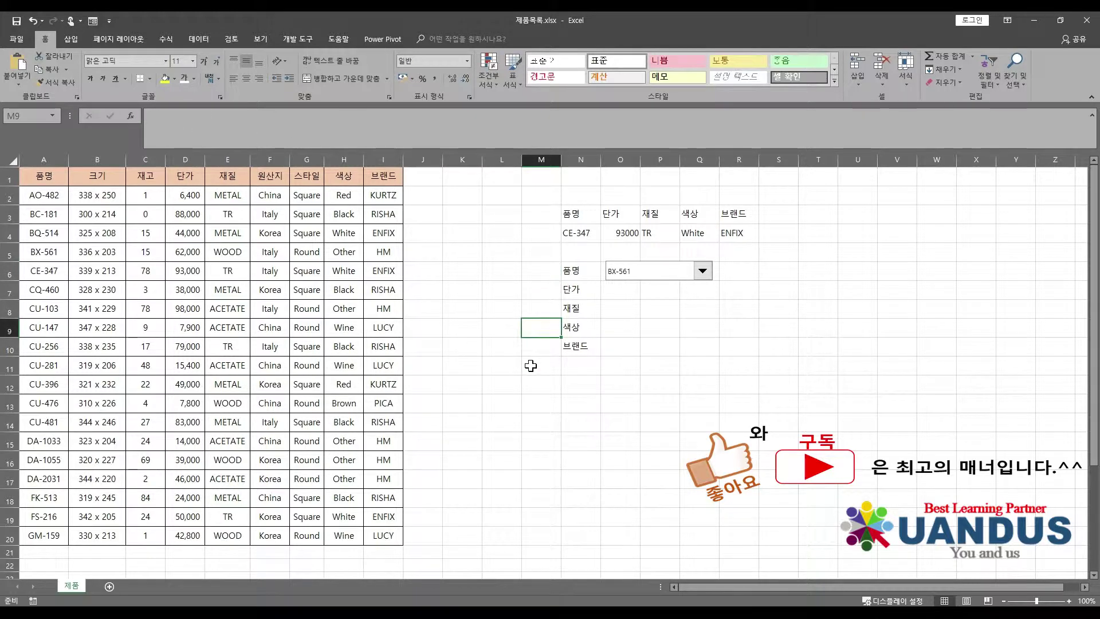
# - Test the combo box with the hidden linked cell by choosing CU-103 and CU-396
pyautogui.click(703, 278)
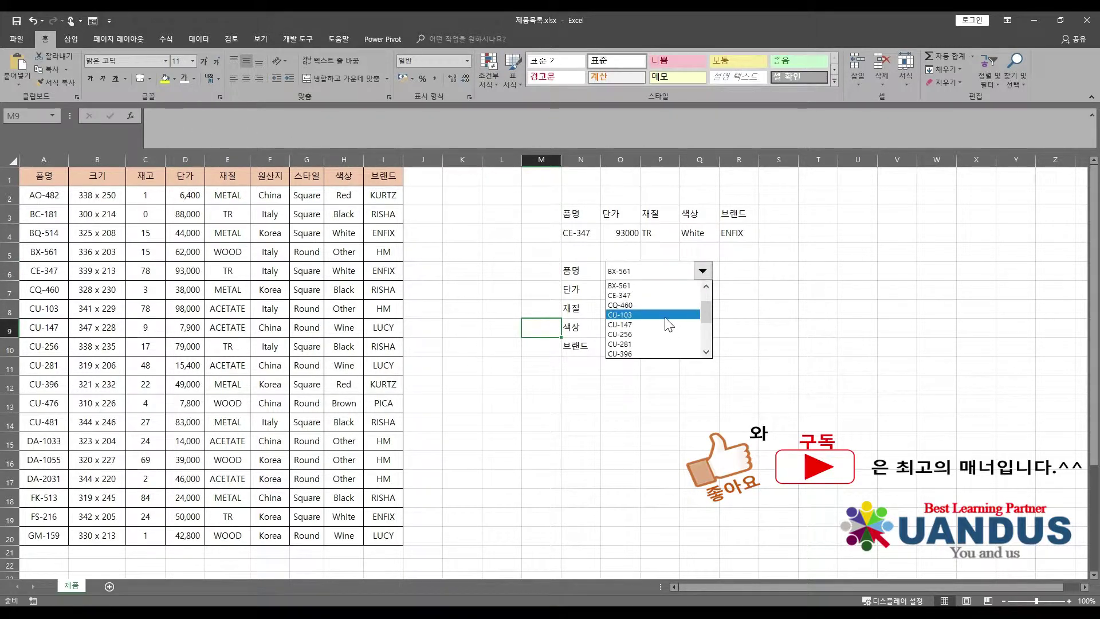
pyautogui.click(693, 314)
pyautogui.click(703, 279)
pyautogui.click(667, 324)
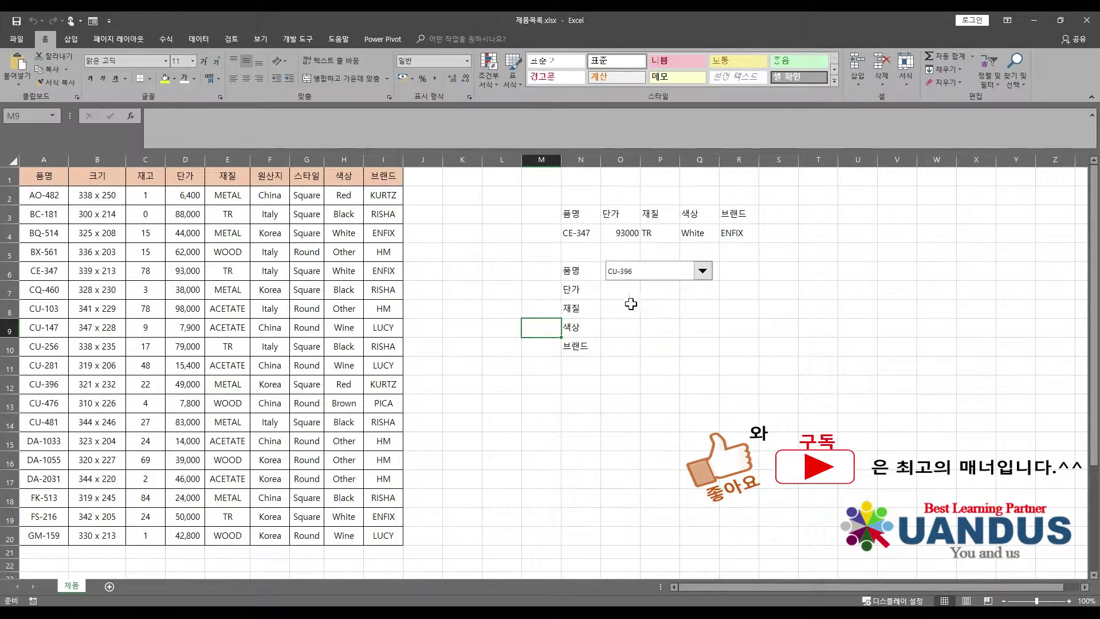
# - Enter =INDEX(D2:D20,M6) in cell O7 to return the 단가 of the chosen product
pyautogui.click(629, 294)
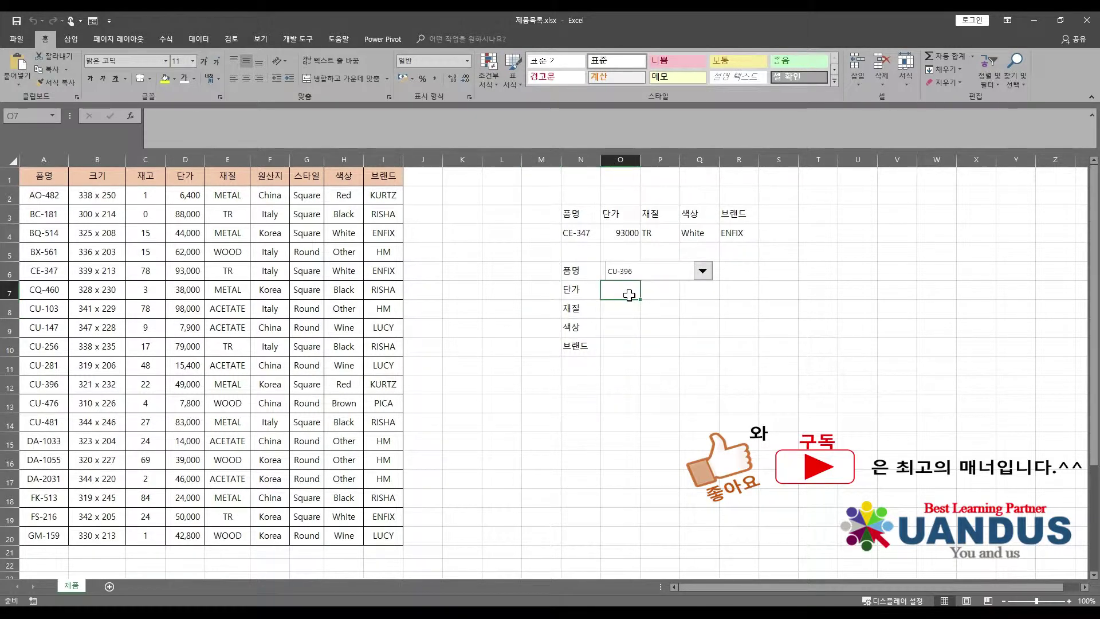
pyautogui.write('=indes')
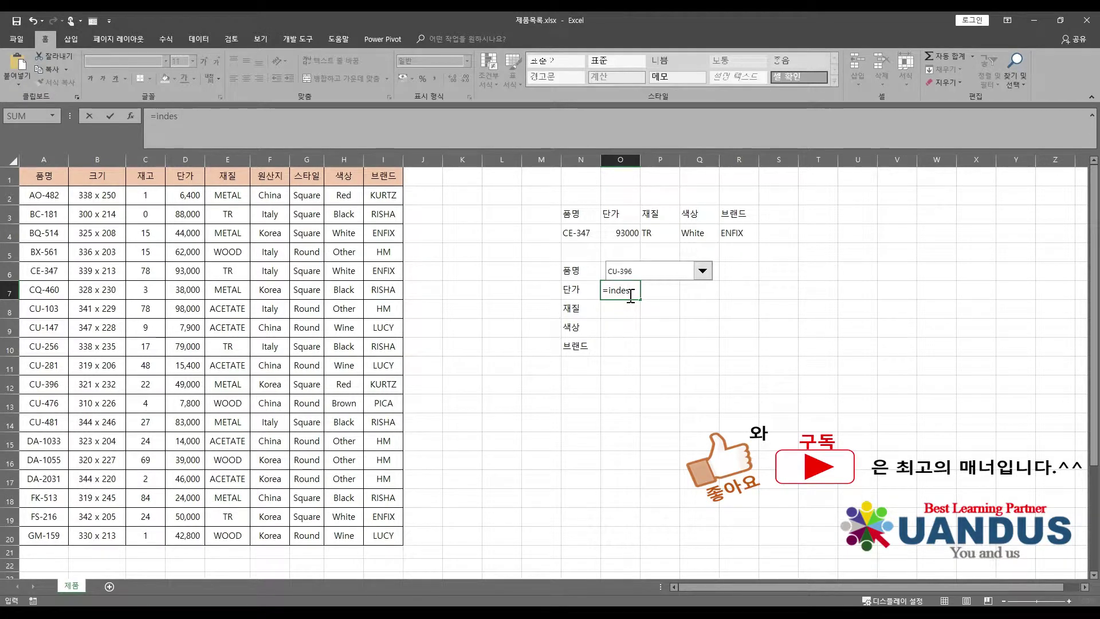
pyautogui.press('BackSpace')
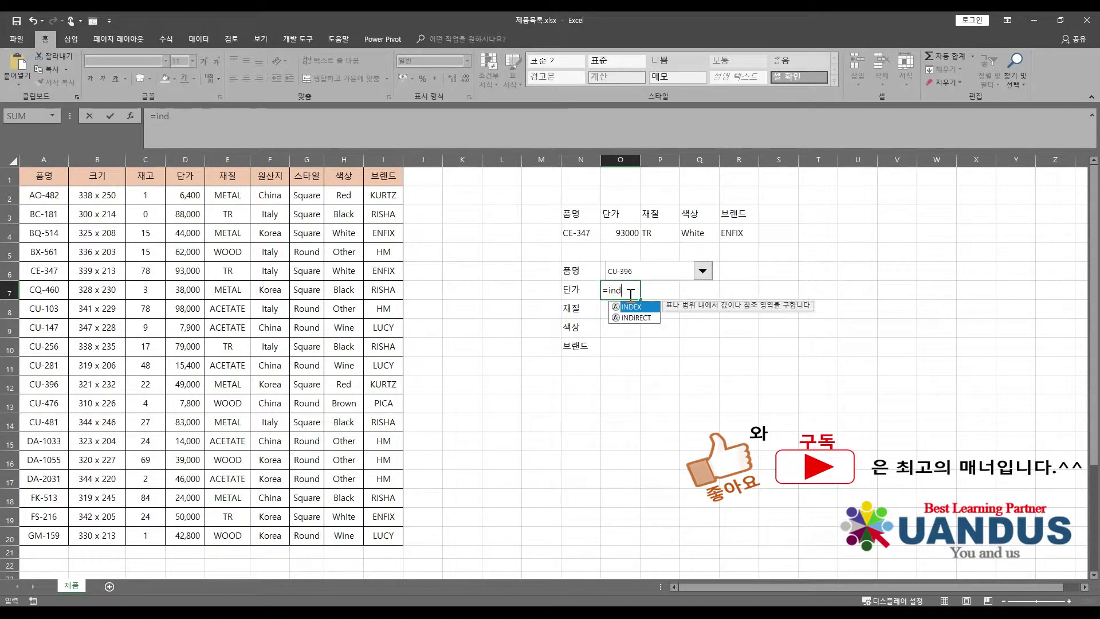
pyautogui.write('x')
pyautogui.press('Tab')
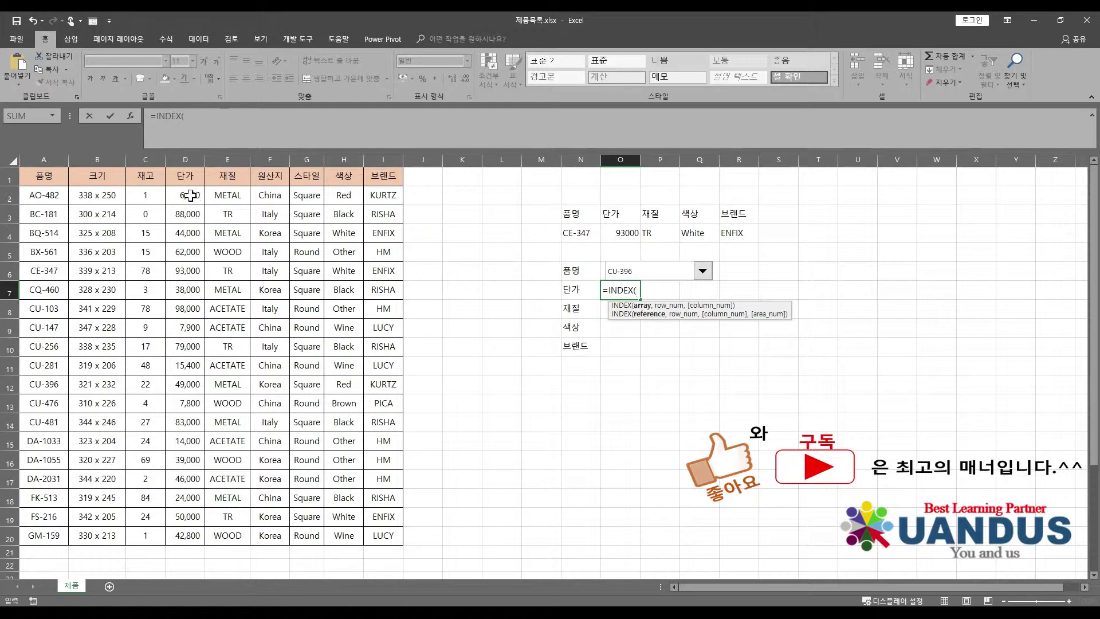
pyautogui.moveTo(191, 196); pyautogui.dragTo(188, 533)
pyautogui.write(',')
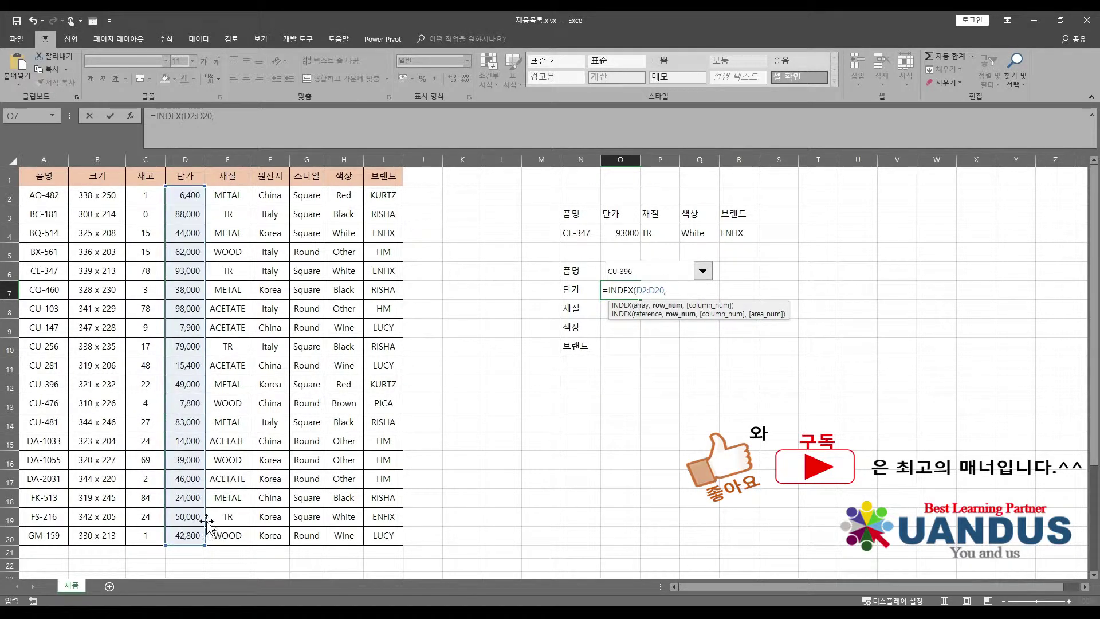
pyautogui.click(539, 272)
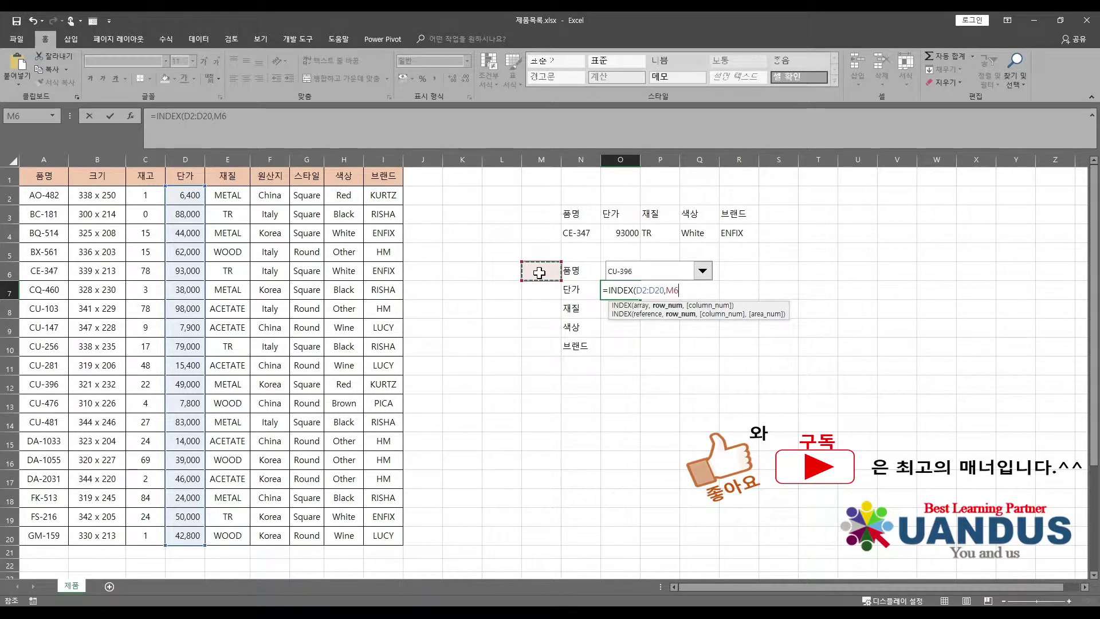
pyautogui.write(')')
pyautogui.press('Return')
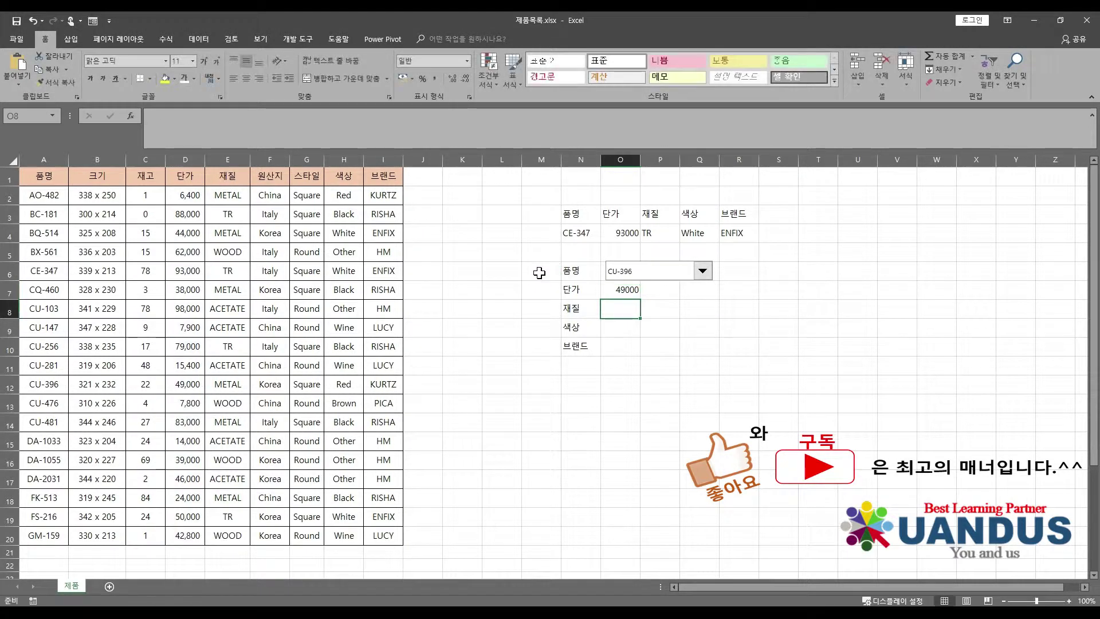
# - Test the 단가 formula by choosing other products in the combo box, finishing with DA-2031
pyautogui.click(702, 271)
pyautogui.click(653, 318)
pyautogui.click(703, 272)
pyautogui.click(666, 329)
# - Enter =INDEX(E2:E20,M6) in cell O8 to return the 재질 of the chosen product
pyautogui.write('=')
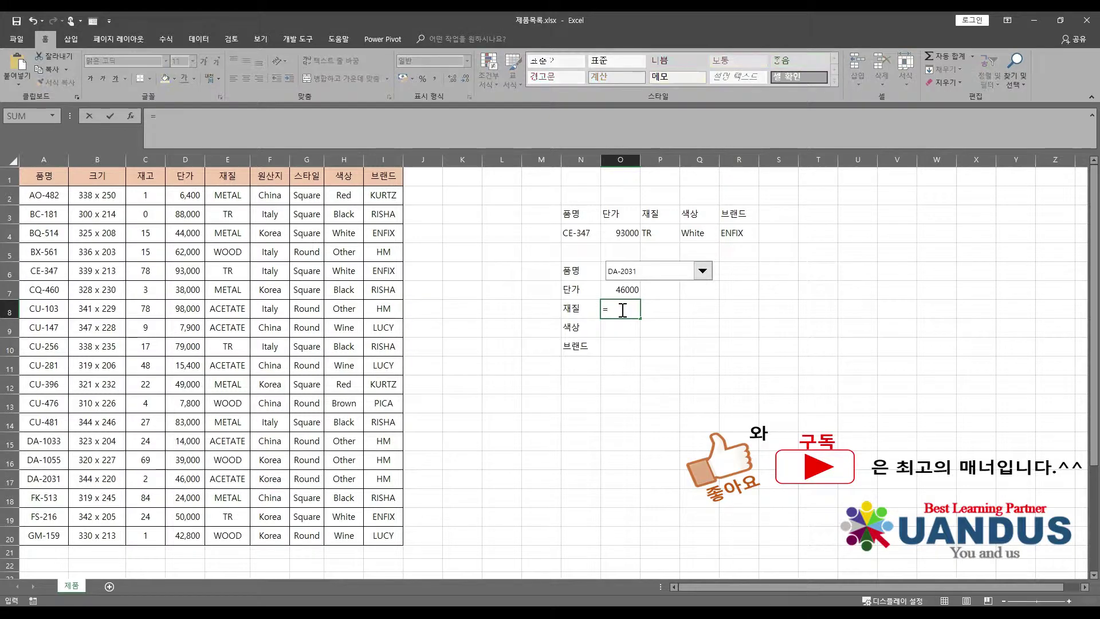
pyautogui.write('in')
pyautogui.press('Tab')
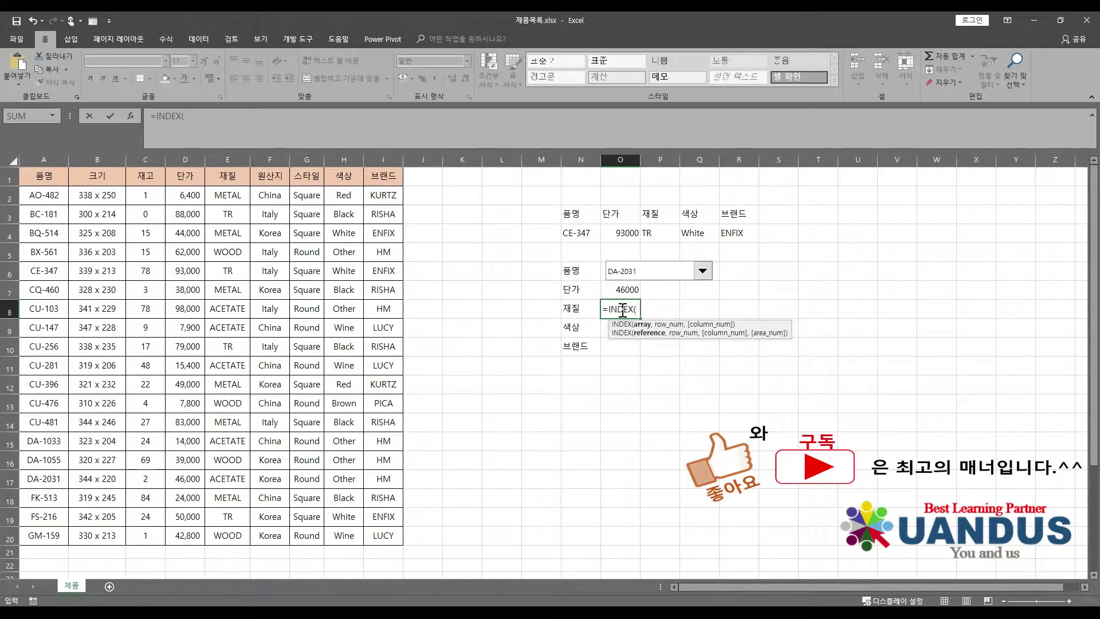
pyautogui.moveTo(228, 195); pyautogui.dragTo(222, 529)
pyautogui.write(',')
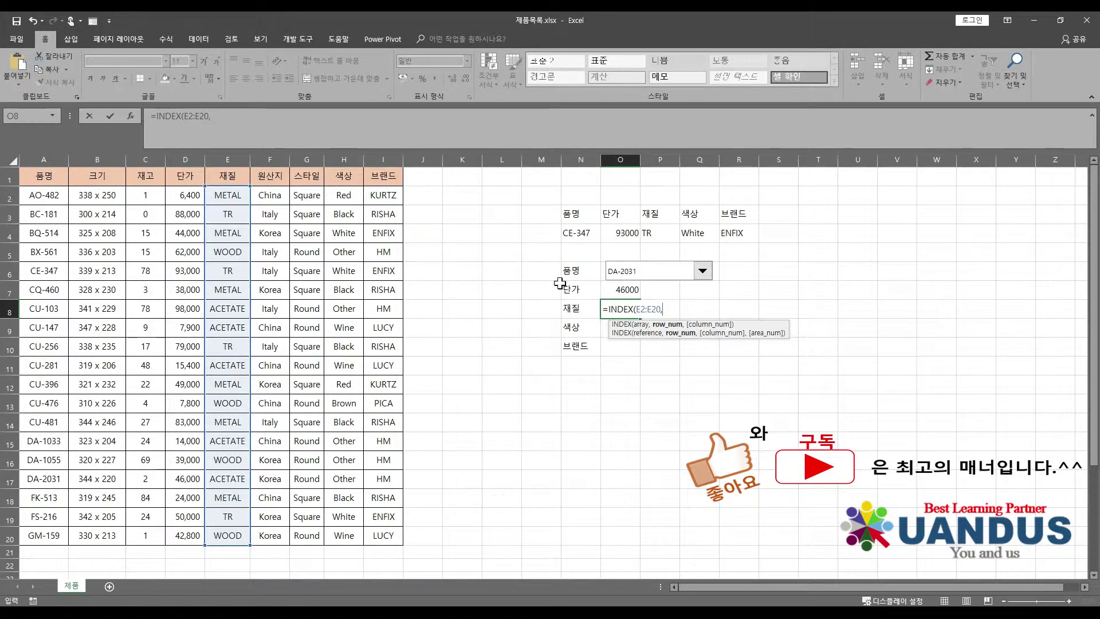
pyautogui.click(541, 271)
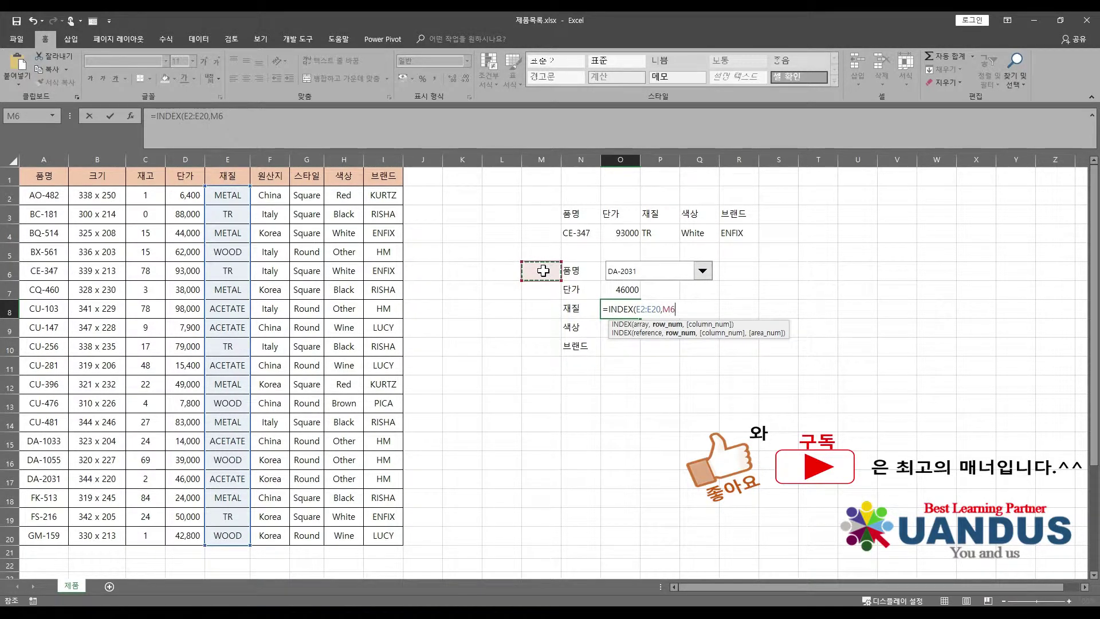
pyautogui.write(')')
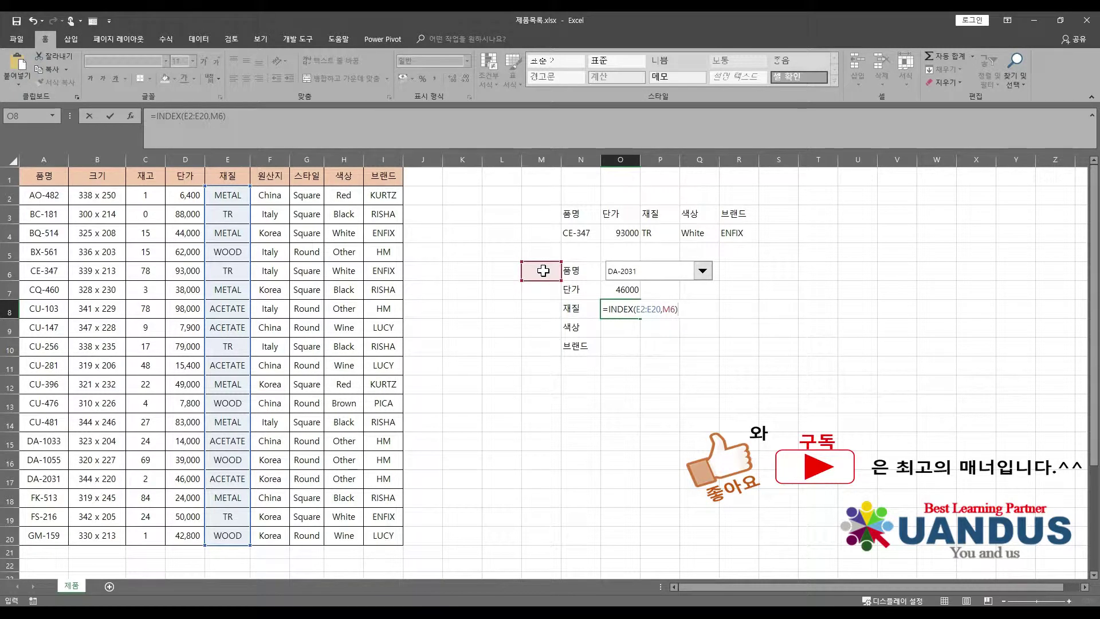
pyautogui.press('Return')
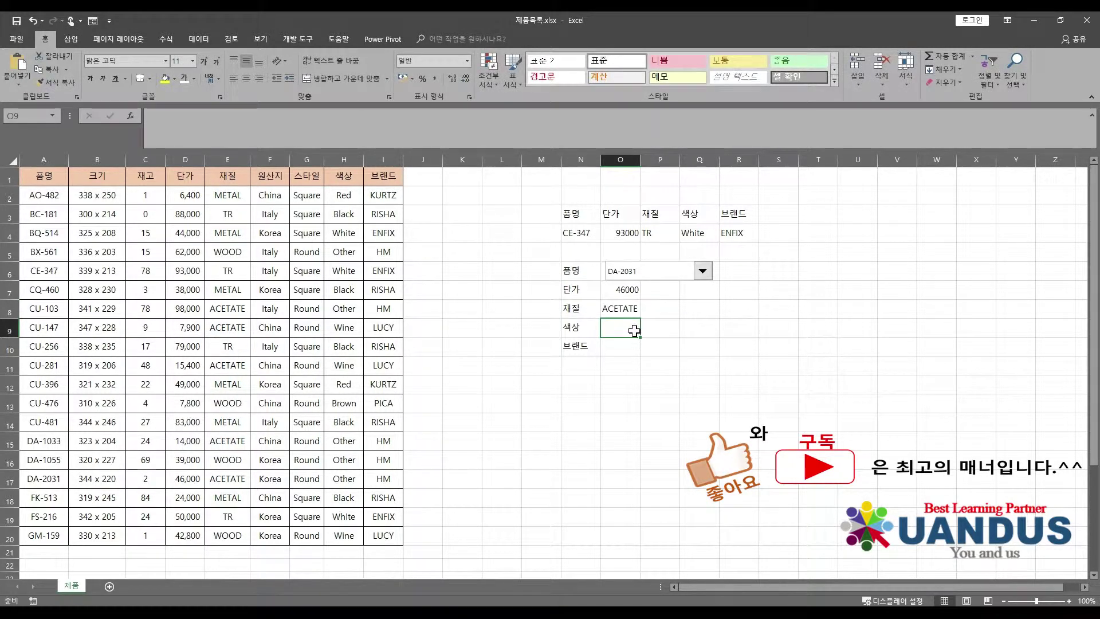
# - Enter =INDEX(H2:H20,M6) in cell O9 to return the 색상 of the chosen product
pyautogui.write('=')
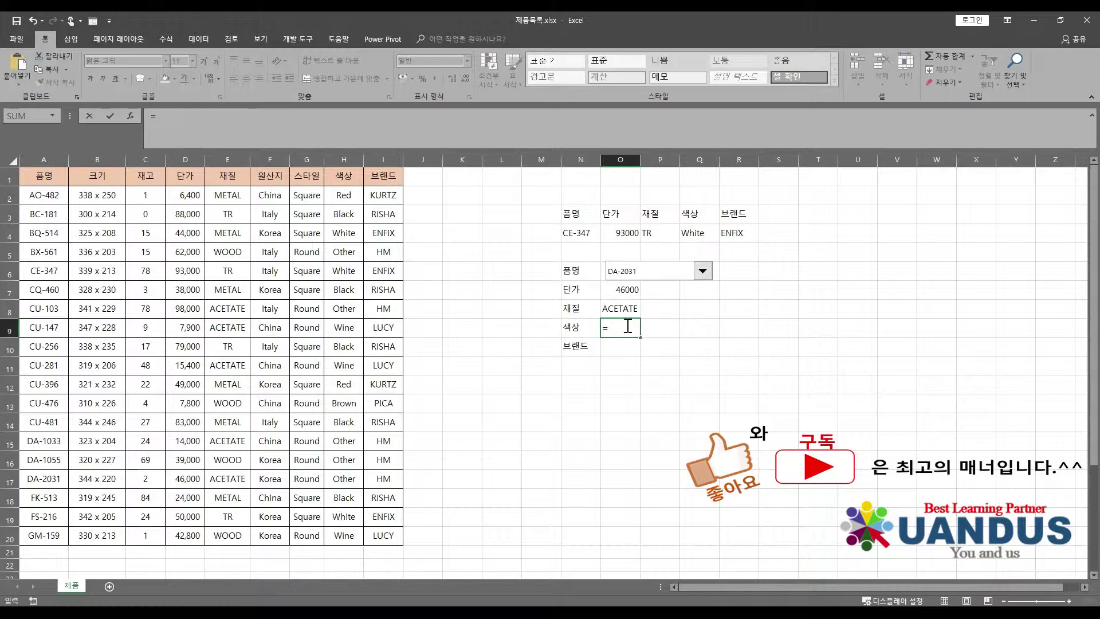
pyautogui.write('INDEX(')
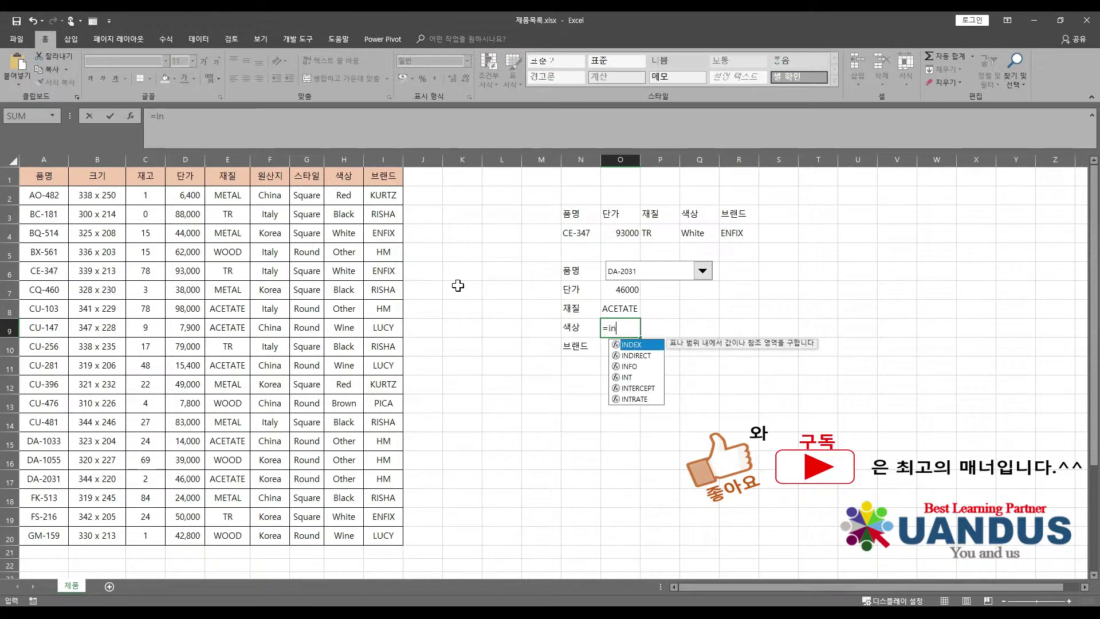
pyautogui.moveTo(325, 195); pyautogui.dragTo(338, 533)
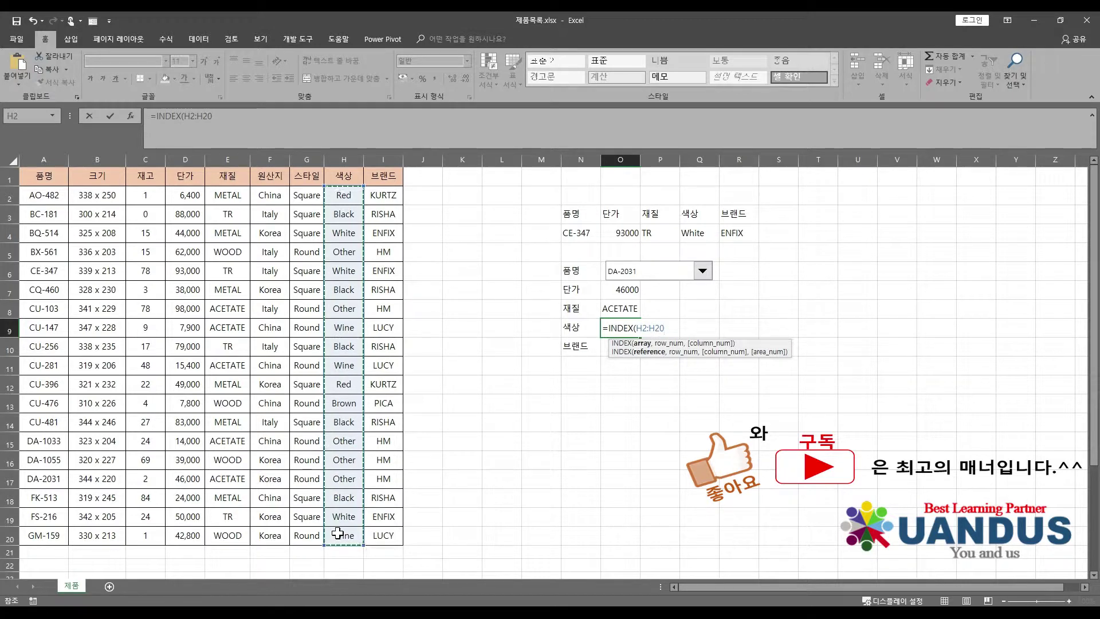
pyautogui.write(',')
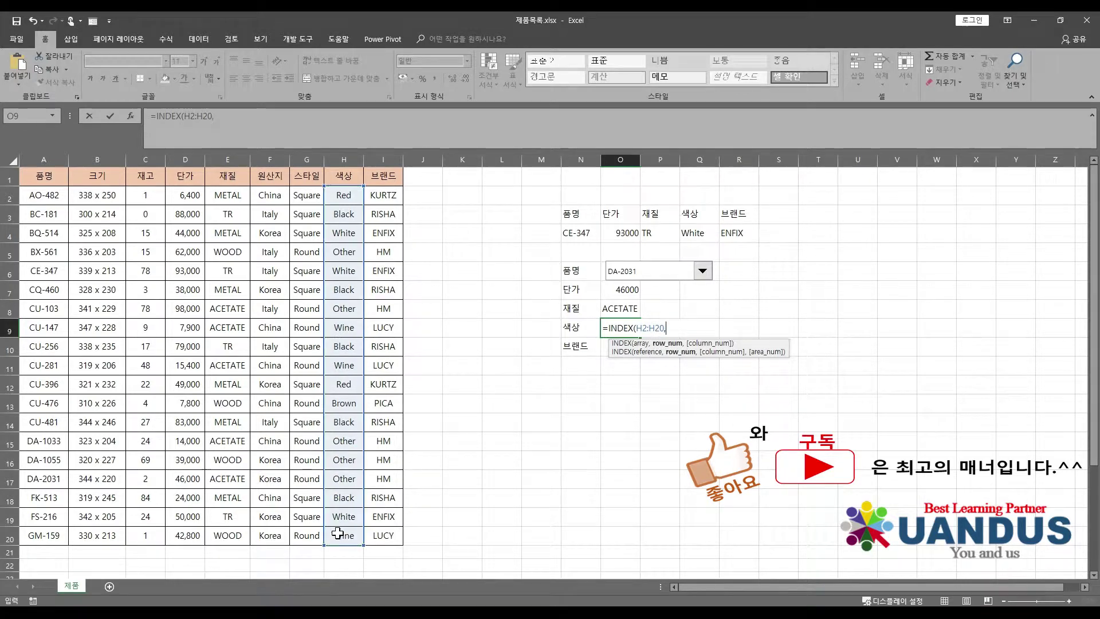
pyautogui.click(538, 270)
pyautogui.write(')')
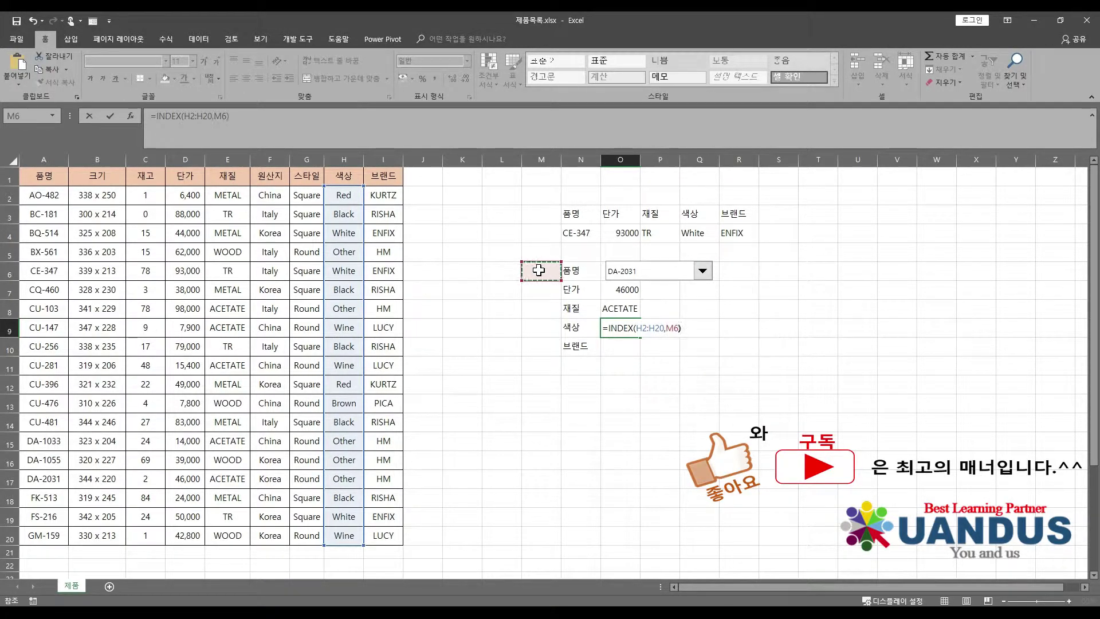
pyautogui.press('Return')
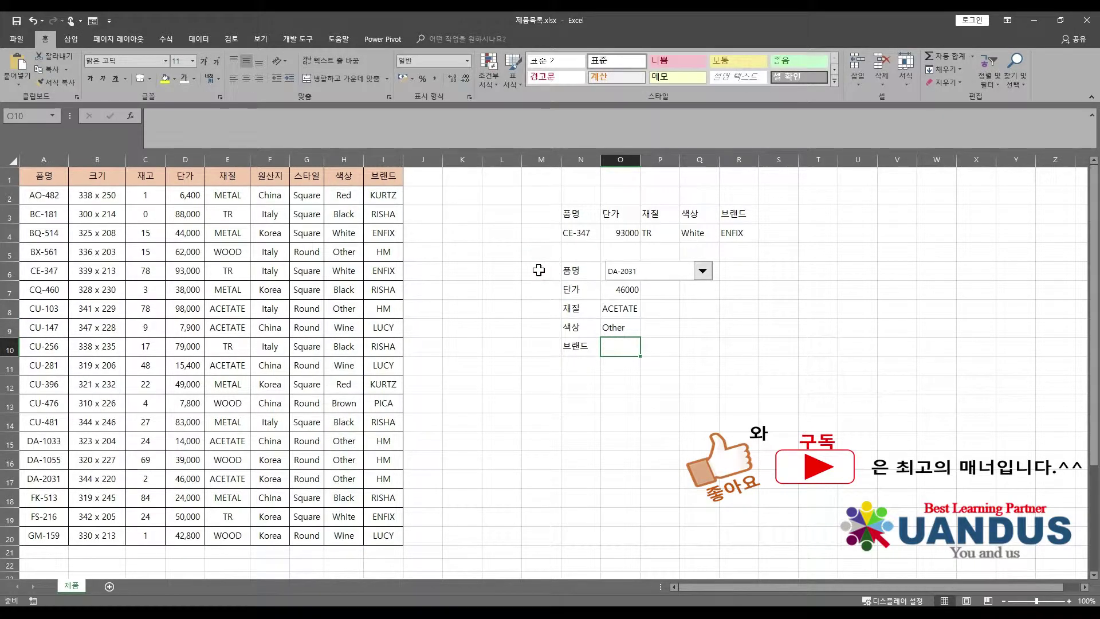
# - Enter =INDEX(I2:I20,M6) in cell O10 to return the 브랜드 of the chosen product
pyautogui.write('=INDEX(')
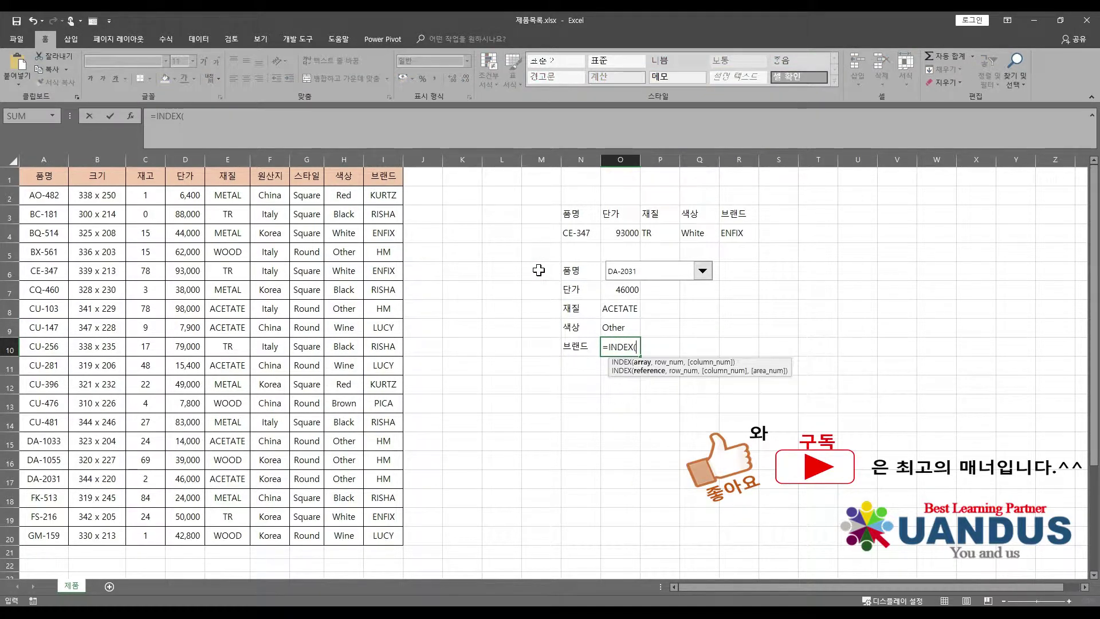
pyautogui.moveTo(395, 196); pyautogui.dragTo(388, 544)
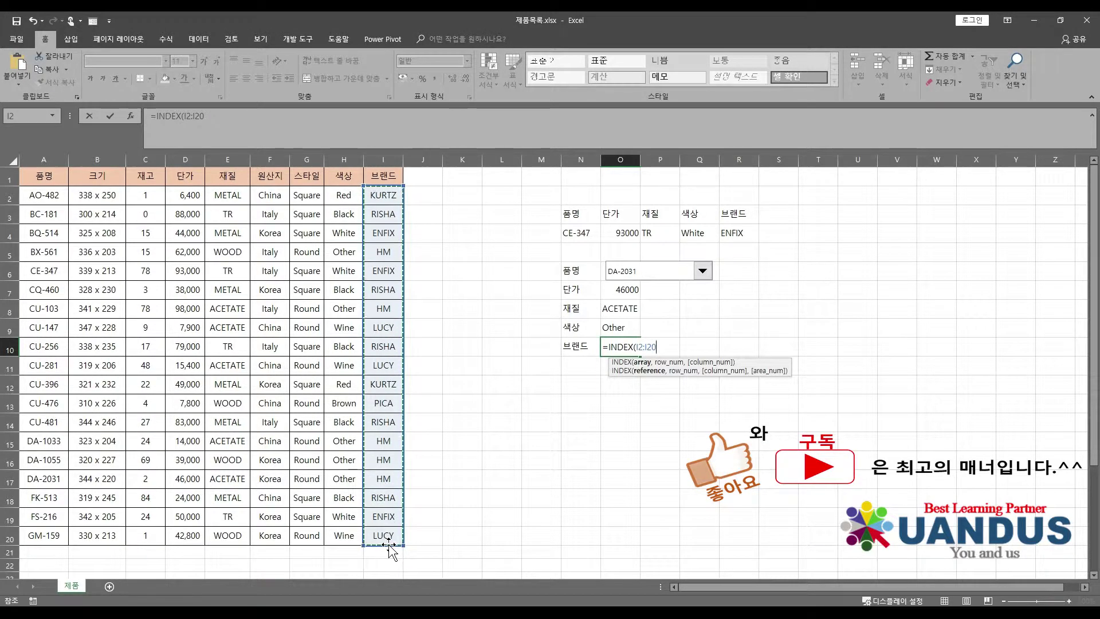
pyautogui.write(',')
pyautogui.click(556, 272)
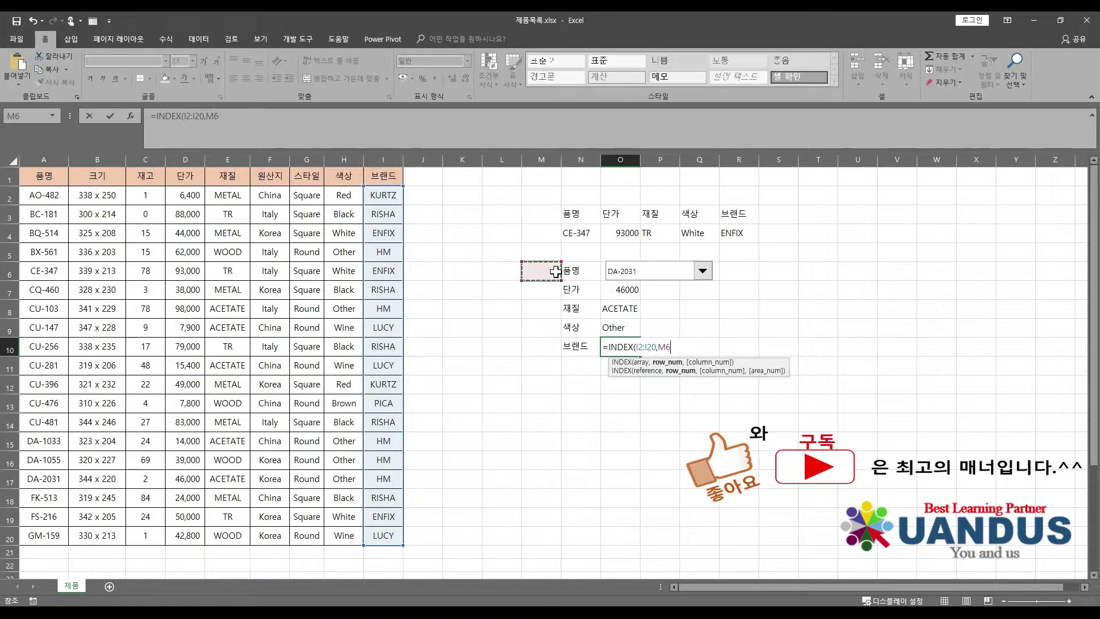
pyautogui.write(')')
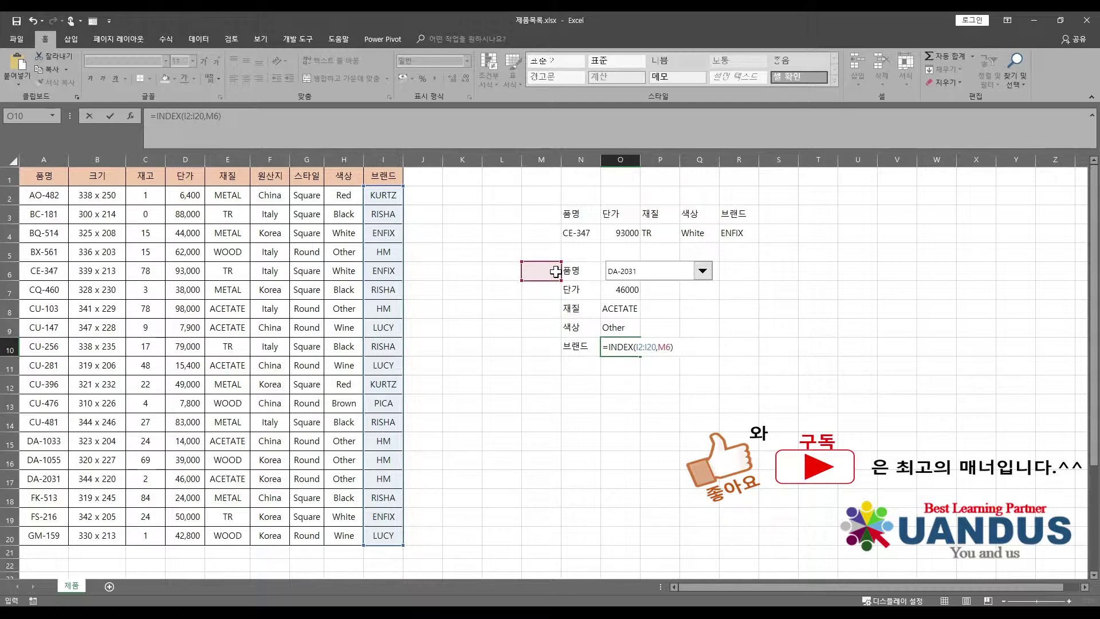
pyautogui.press('Return')
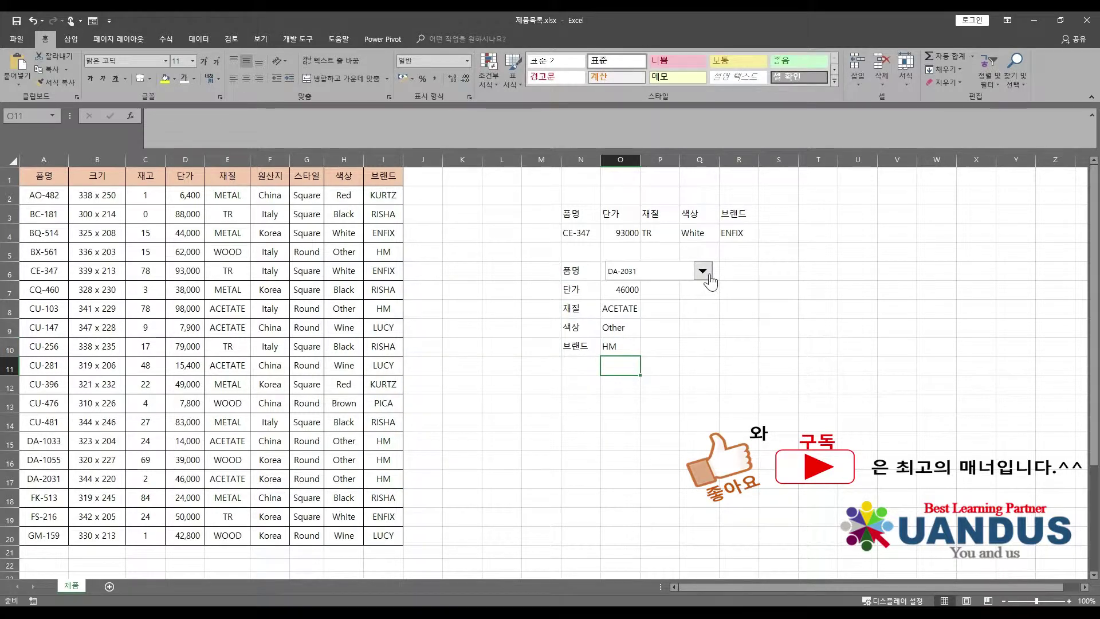
# - Test all four lookup formulas by choosing DA-1033, FK-513 and FS-216 in the combo box
pyautogui.click(703, 271)
pyautogui.click(659, 308)
pyautogui.click(702, 271)
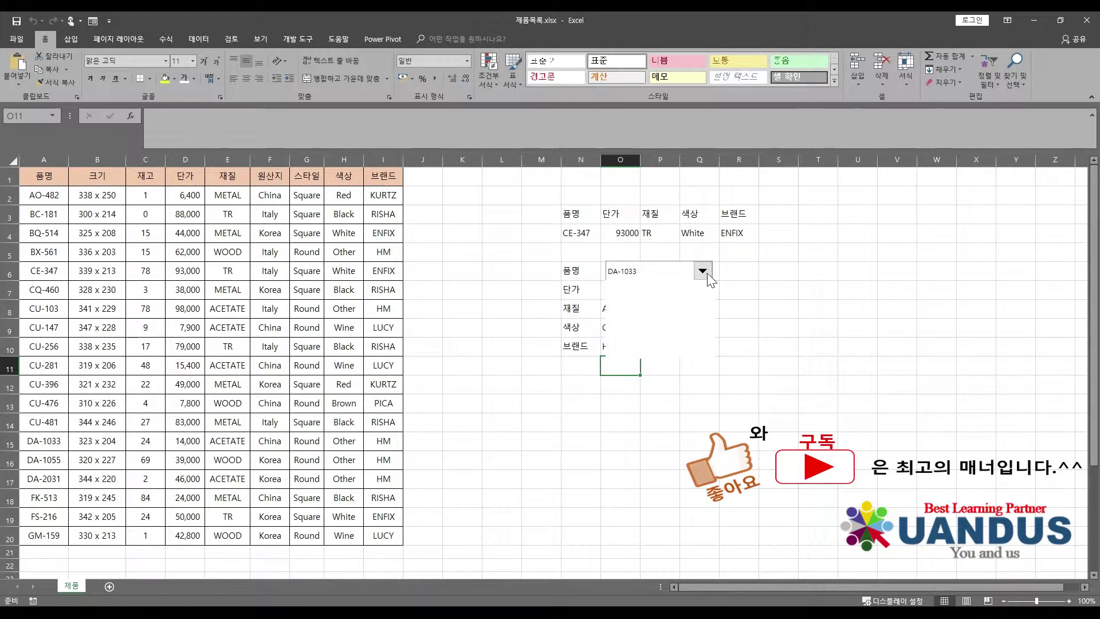
pyautogui.click(653, 334)
pyautogui.click(703, 272)
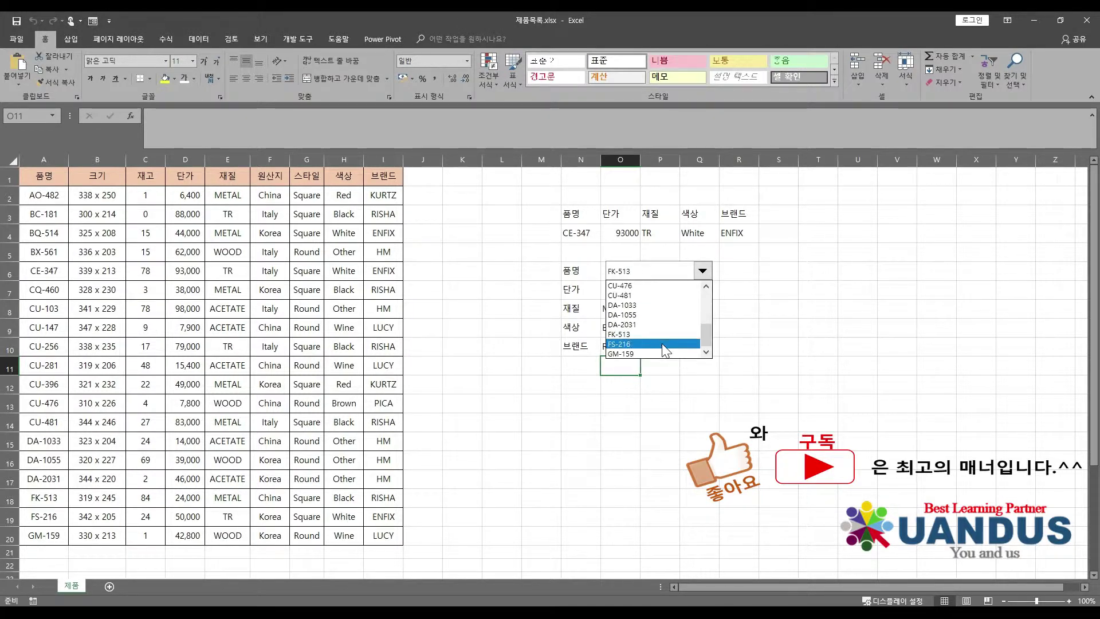
pyautogui.click(663, 344)
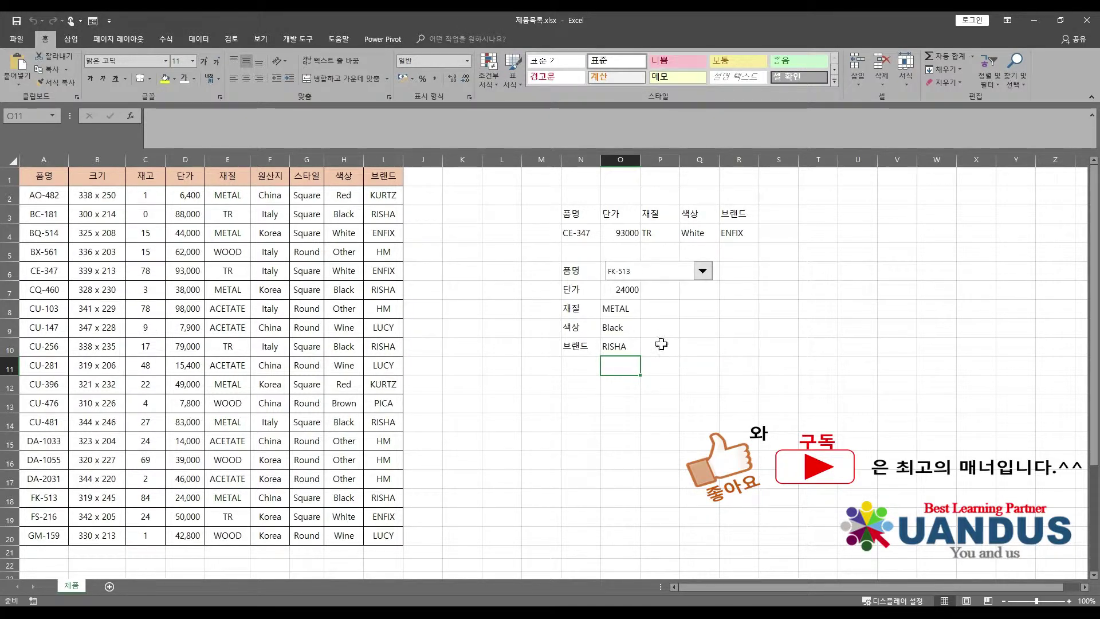
# - Move the combo box over cells L5 to N5, just above the 품명 label, and choose DA-2031 to test it
pyautogui.rightClick(643, 272)
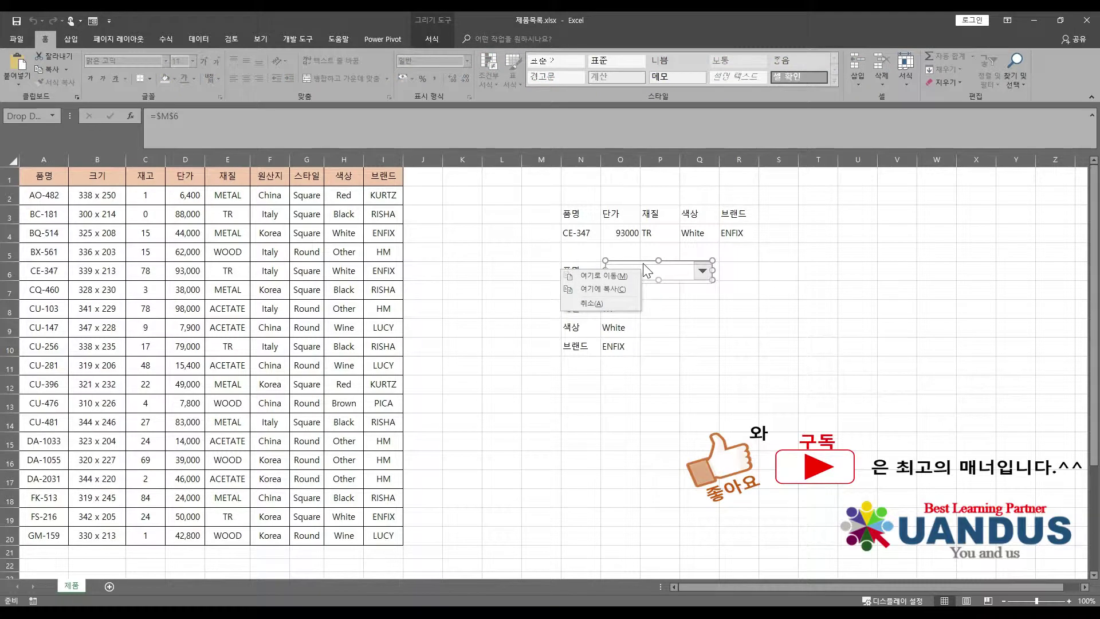
pyautogui.press('Escape')
pyautogui.moveTo(643, 272); pyautogui.dragTo(537, 247)
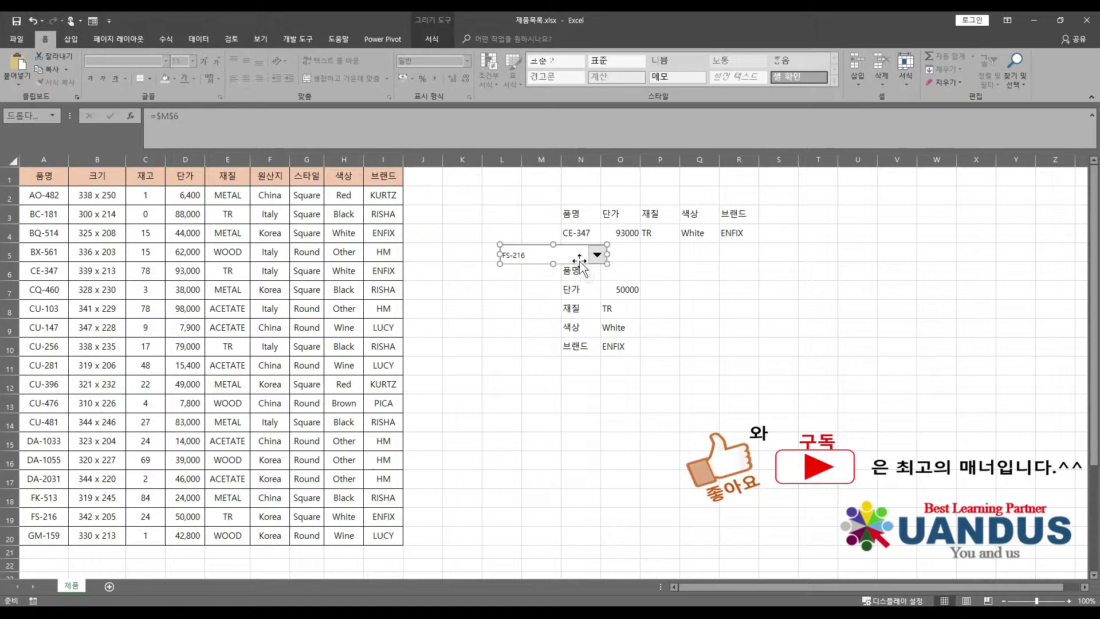
pyautogui.click(730, 280)
pyautogui.click(597, 256)
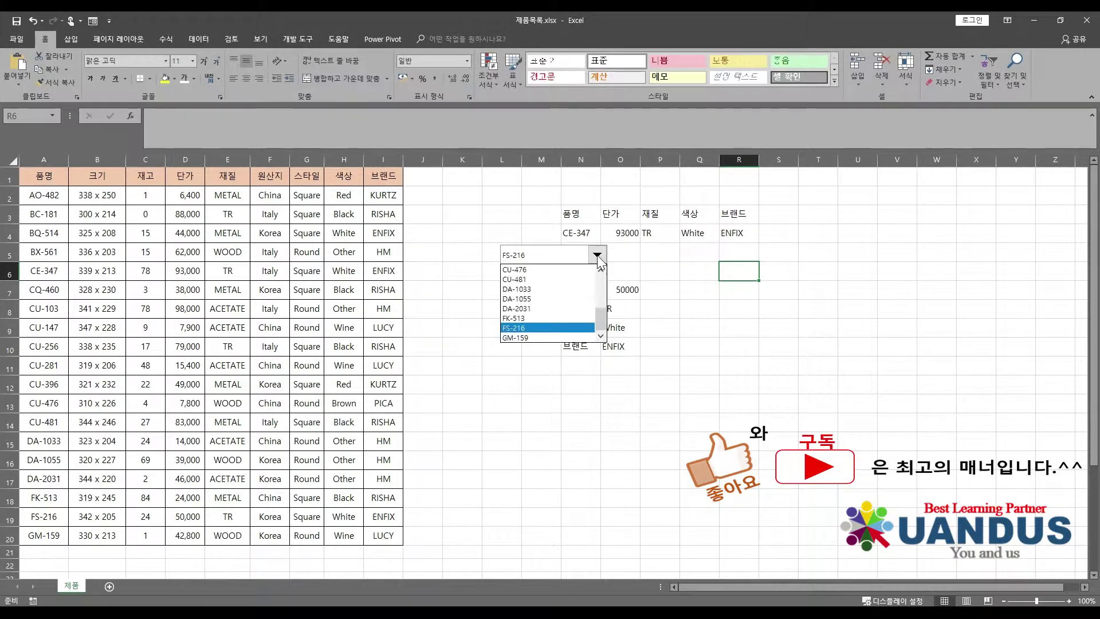
pyautogui.click(521, 307)
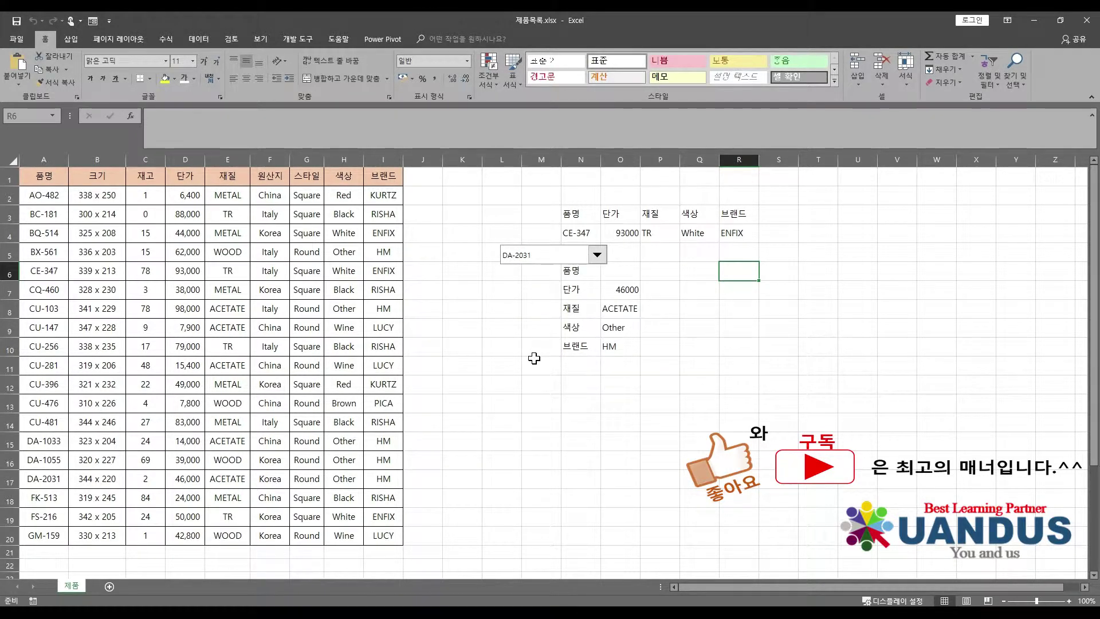
# - Try a horizontal input range by setting the combo box's input range to $A$2:$I$2 in its control format
pyautogui.rightClick(539, 257)
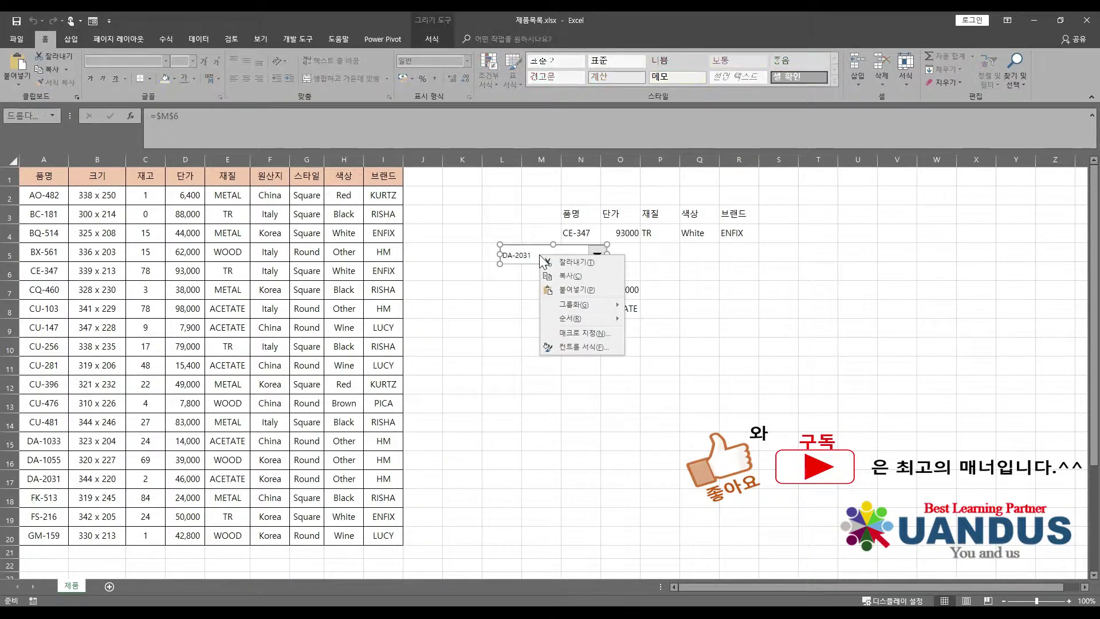
pyautogui.click(582, 346)
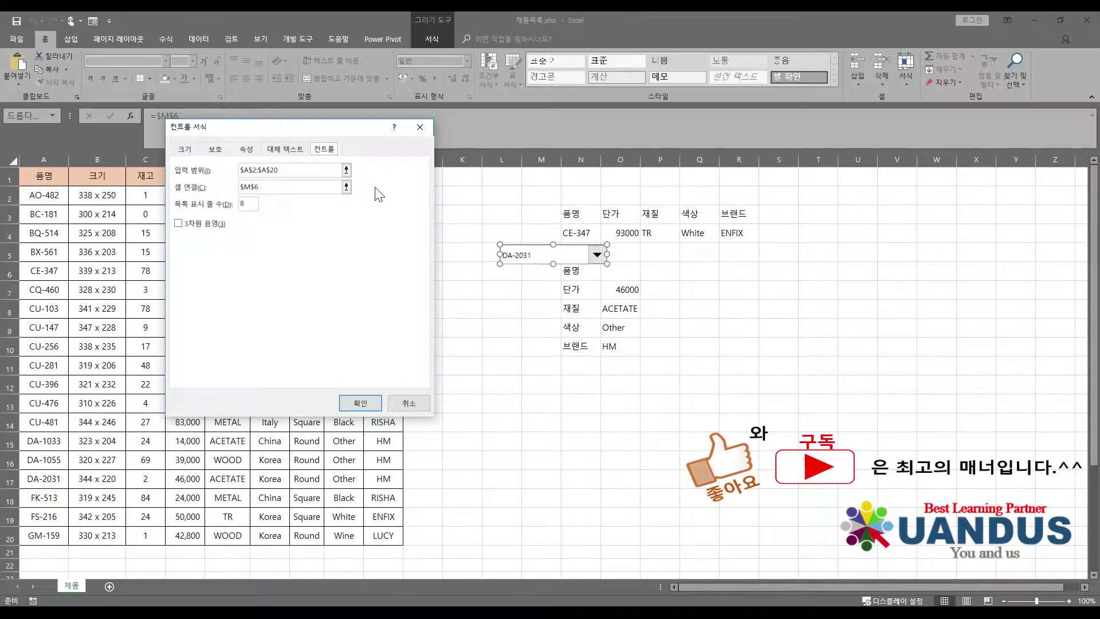
pyautogui.moveTo(299, 133); pyautogui.dragTo(325, 308)
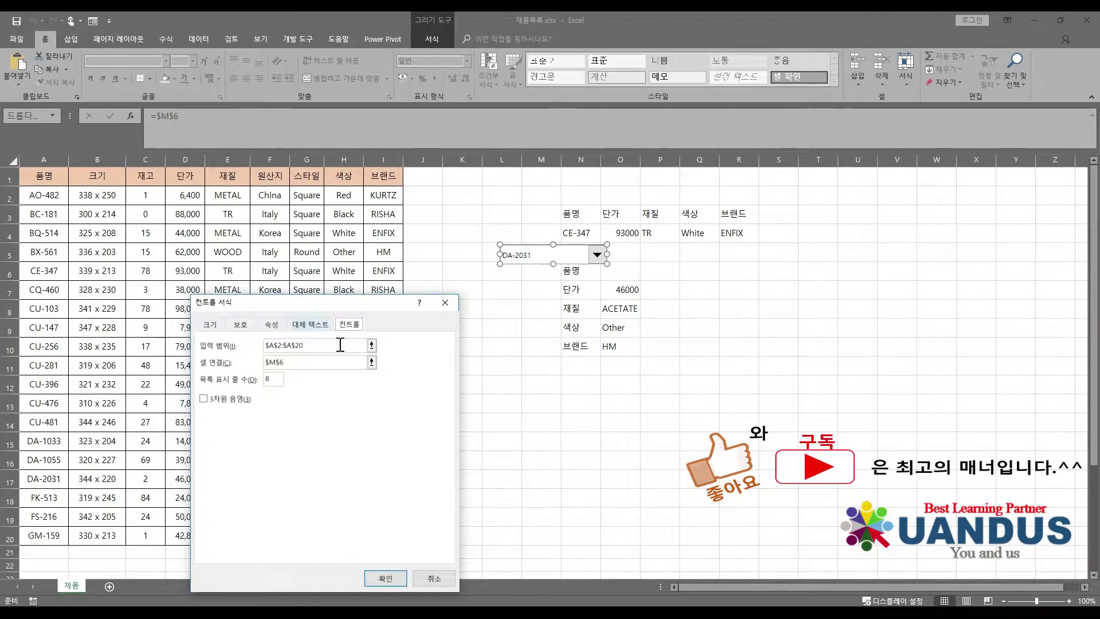
pyautogui.click(372, 346)
pyautogui.moveTo(43, 195); pyautogui.dragTo(378, 198)
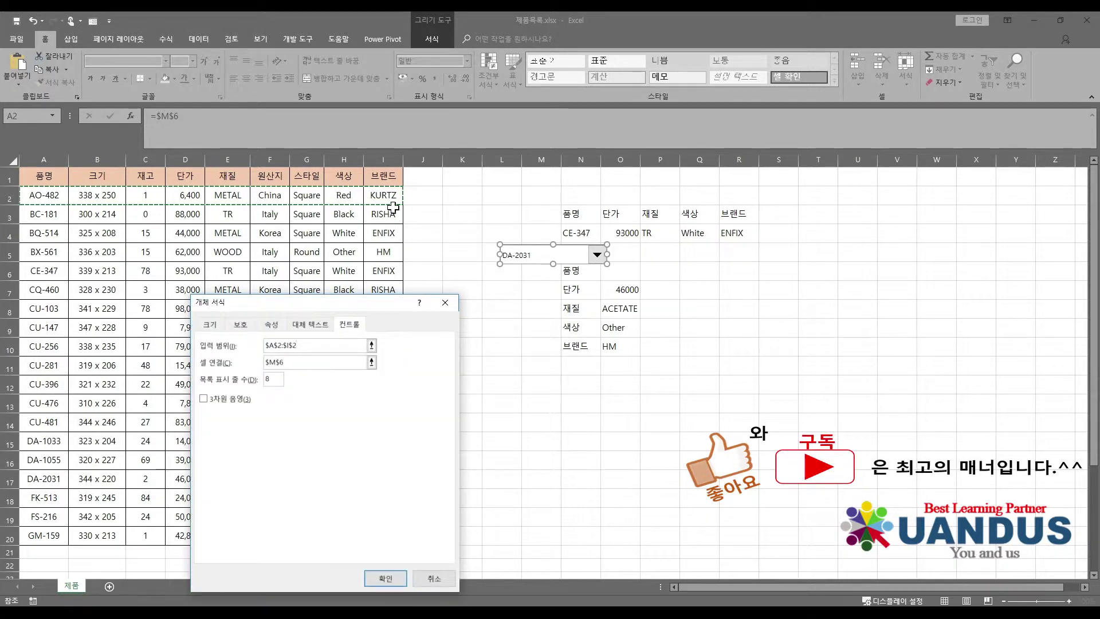
pyautogui.click(382, 578)
pyautogui.click(514, 313)
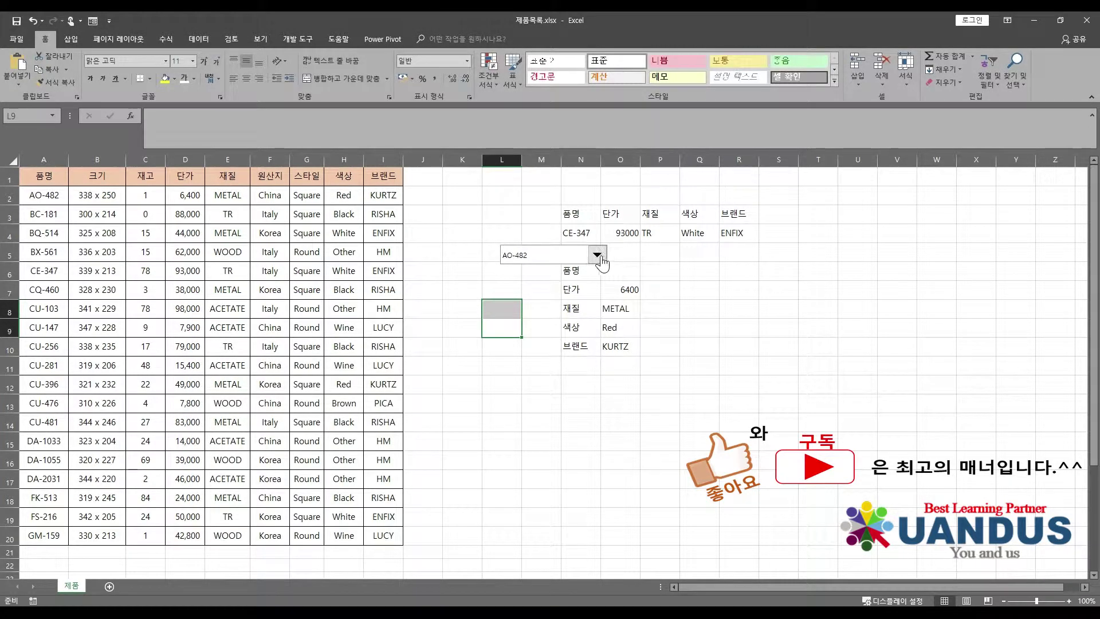
# - Check which items the combo box offers with the single-row input range
pyautogui.click(598, 255)
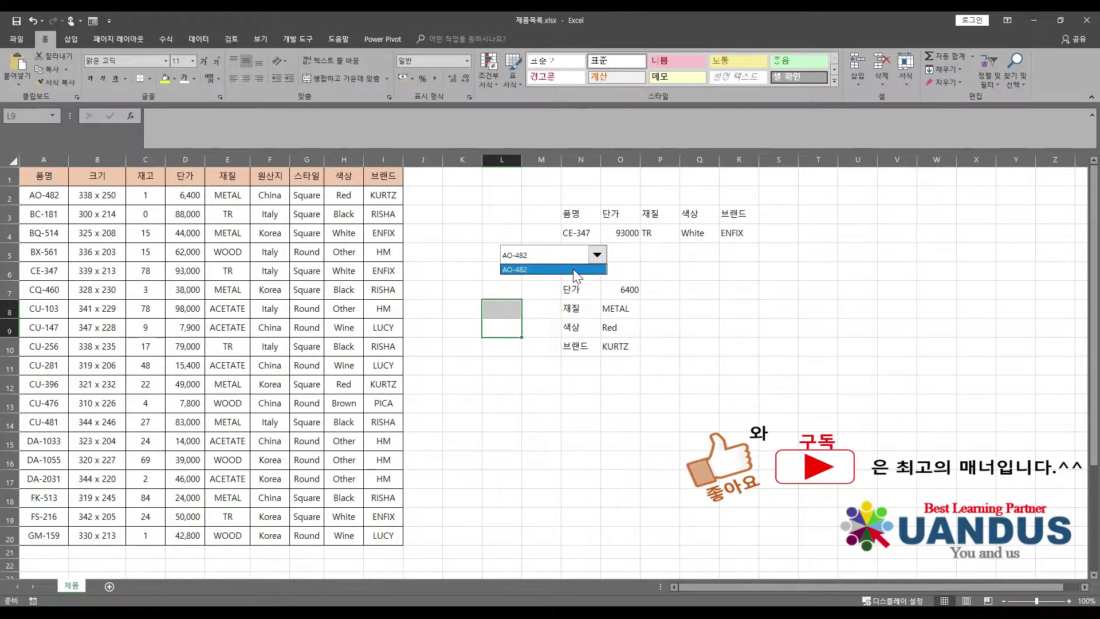
pyautogui.click(503, 338)
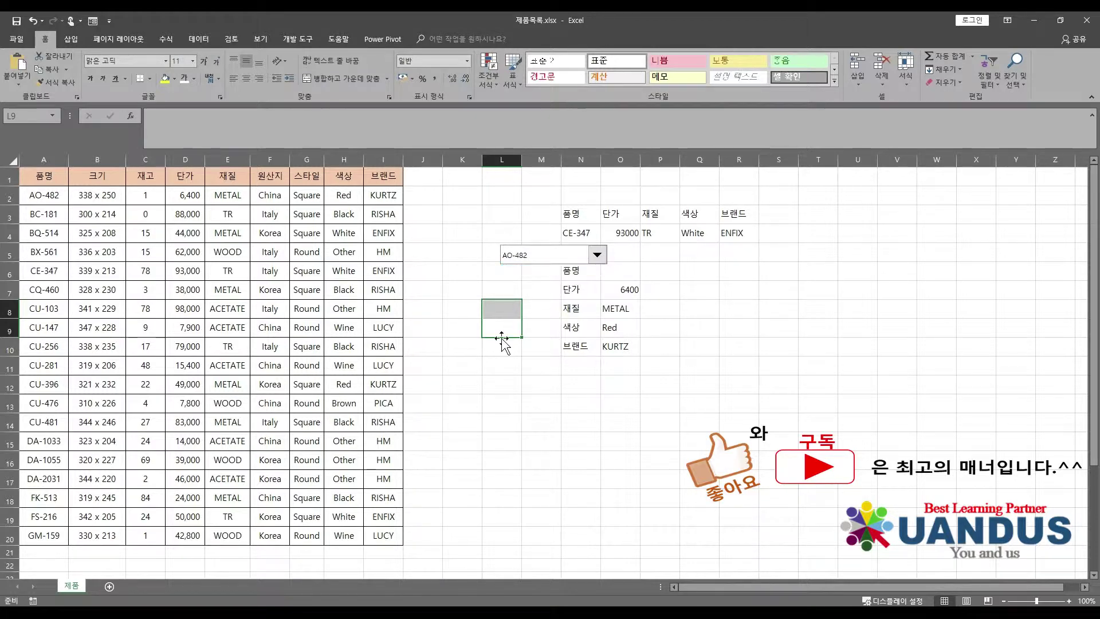
pyautogui.click(502, 326)
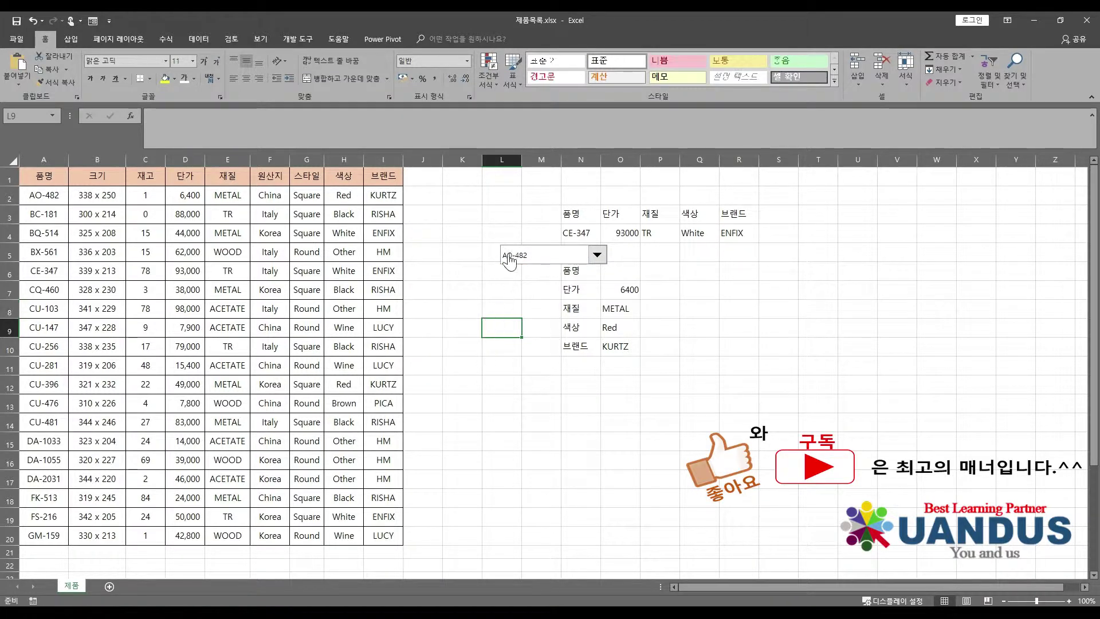
pyautogui.click(597, 255)
pyautogui.click(596, 252)
# - Set the combo box's input range back to the product names in $A$2:$A$20
pyautogui.rightClick(594, 253)
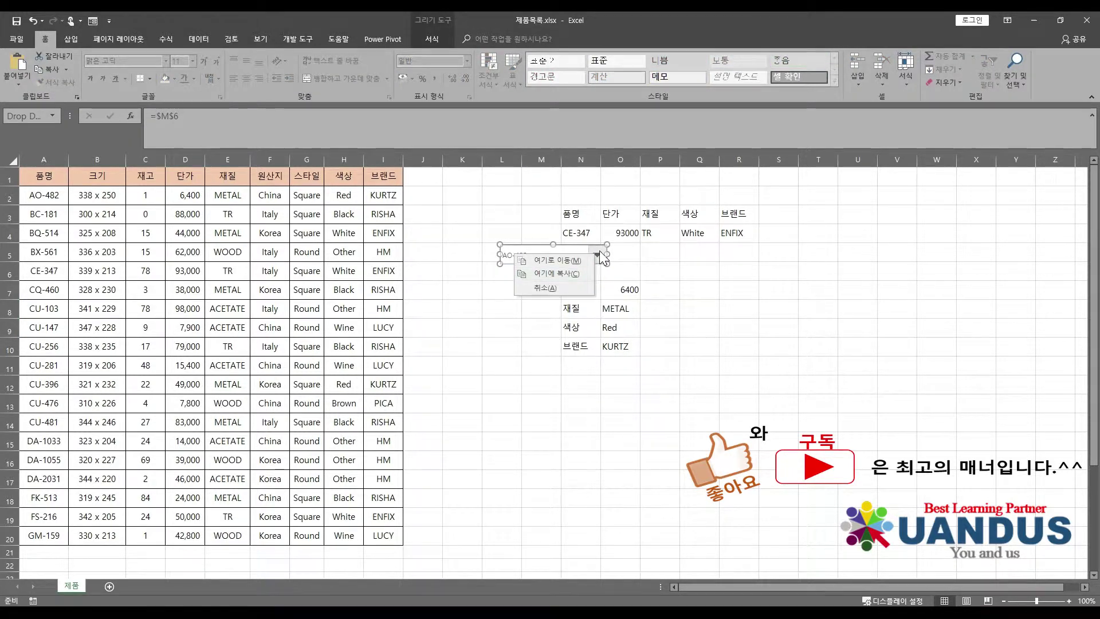
pyautogui.click(599, 251)
pyautogui.rightClick(599, 251)
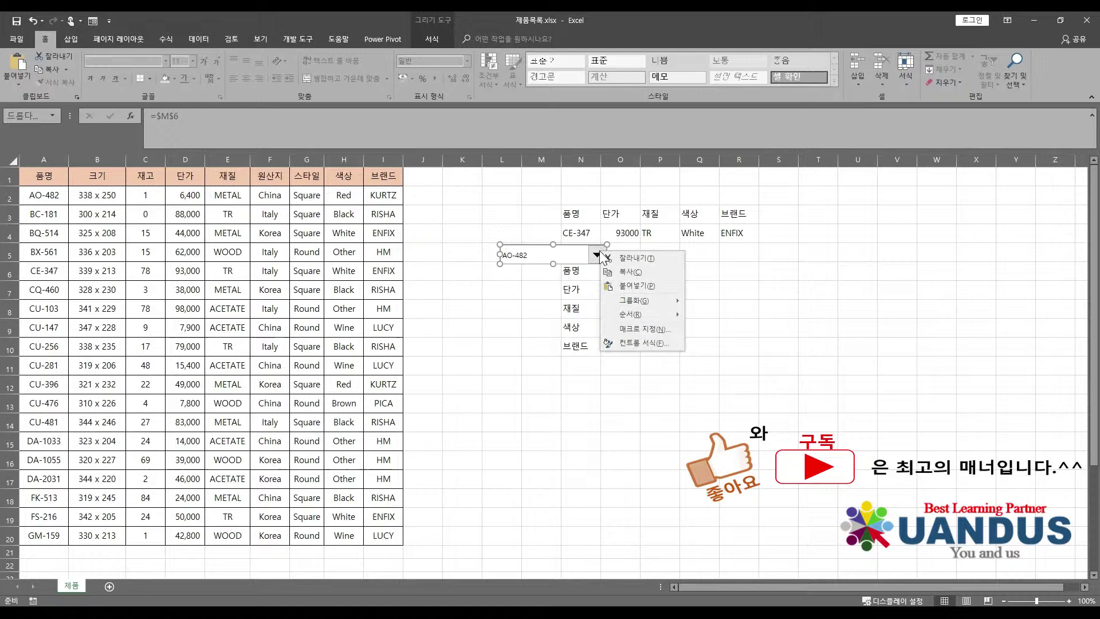
pyautogui.click(627, 343)
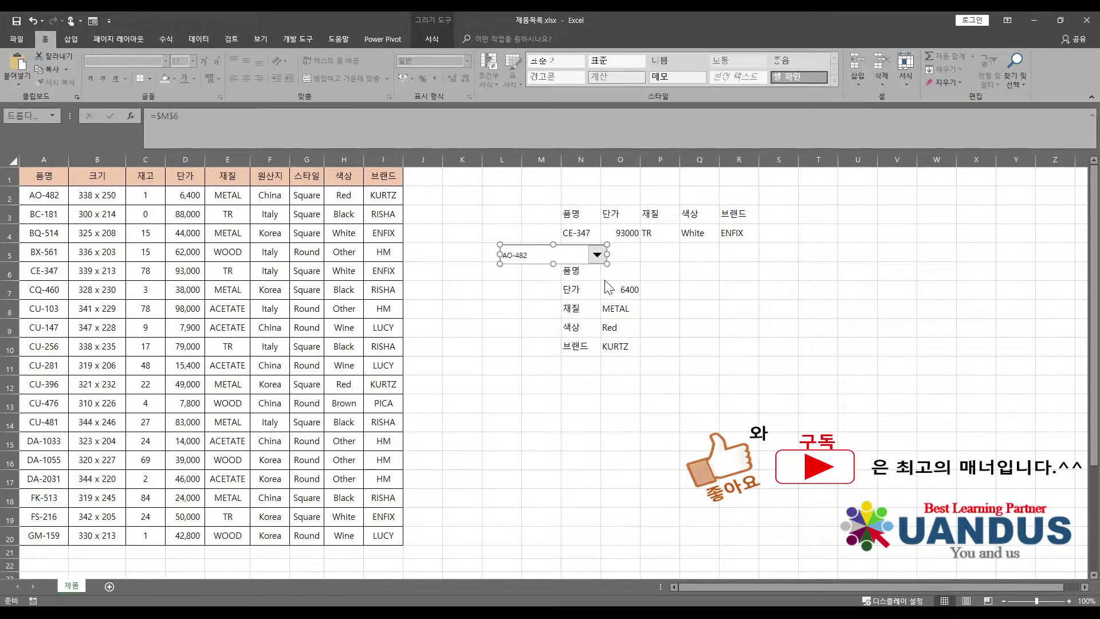
pyautogui.click(371, 346)
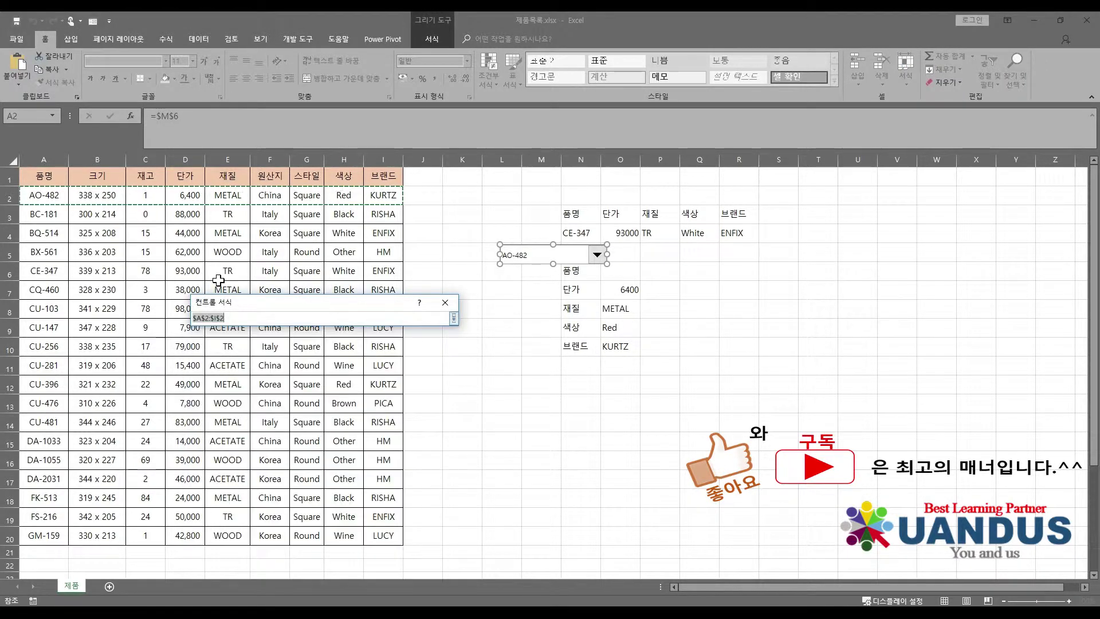
pyautogui.moveTo(54, 195); pyautogui.dragTo(53, 529)
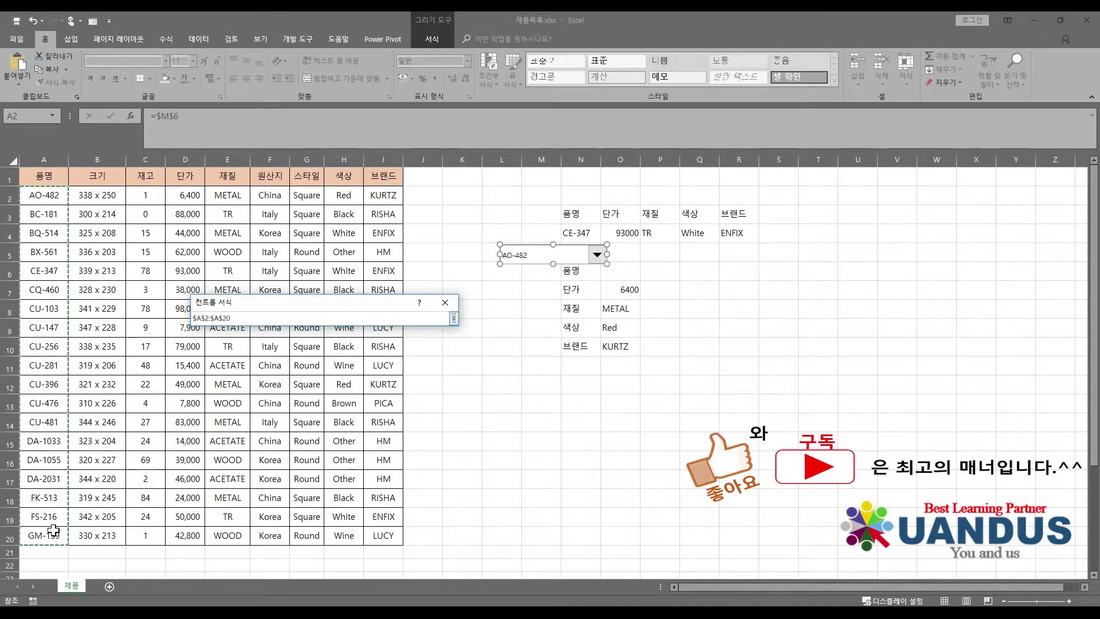
pyautogui.click(454, 319)
pyautogui.click(382, 580)
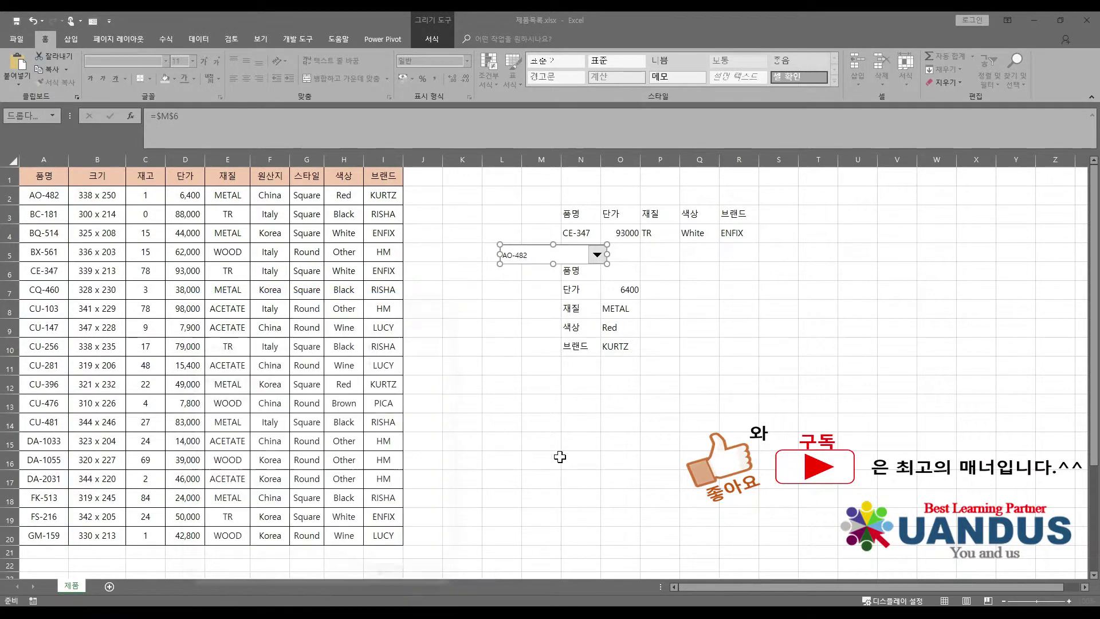
pyautogui.click(568, 458)
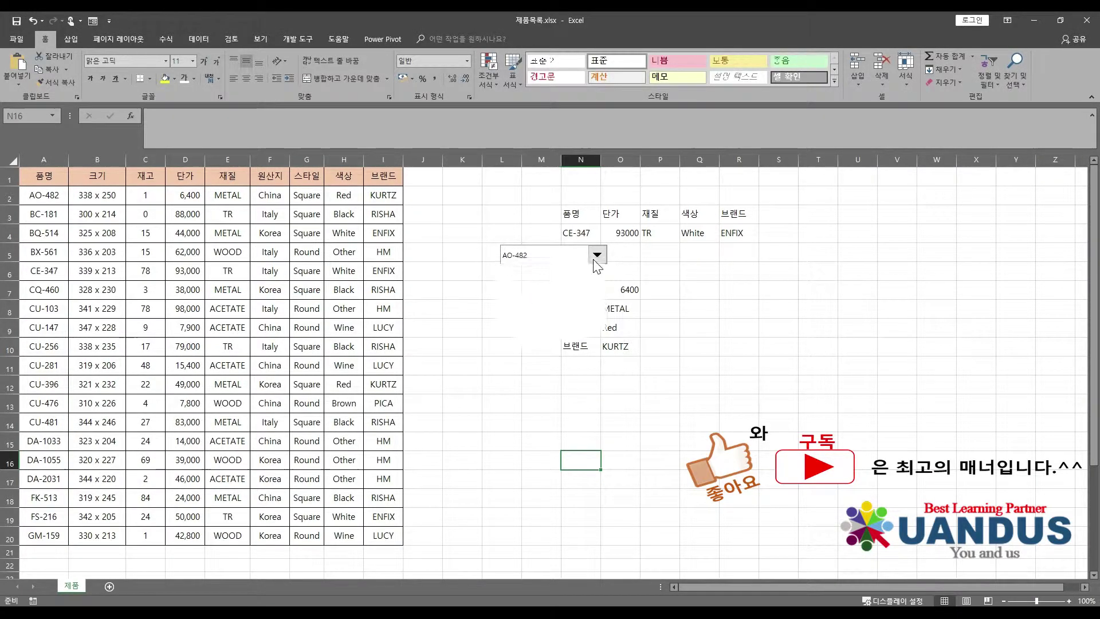
# - Test the combo box with the vertical input range by choosing CE-347 and CU-476
pyautogui.click(597, 255)
pyautogui.click(585, 299)
pyautogui.click(596, 255)
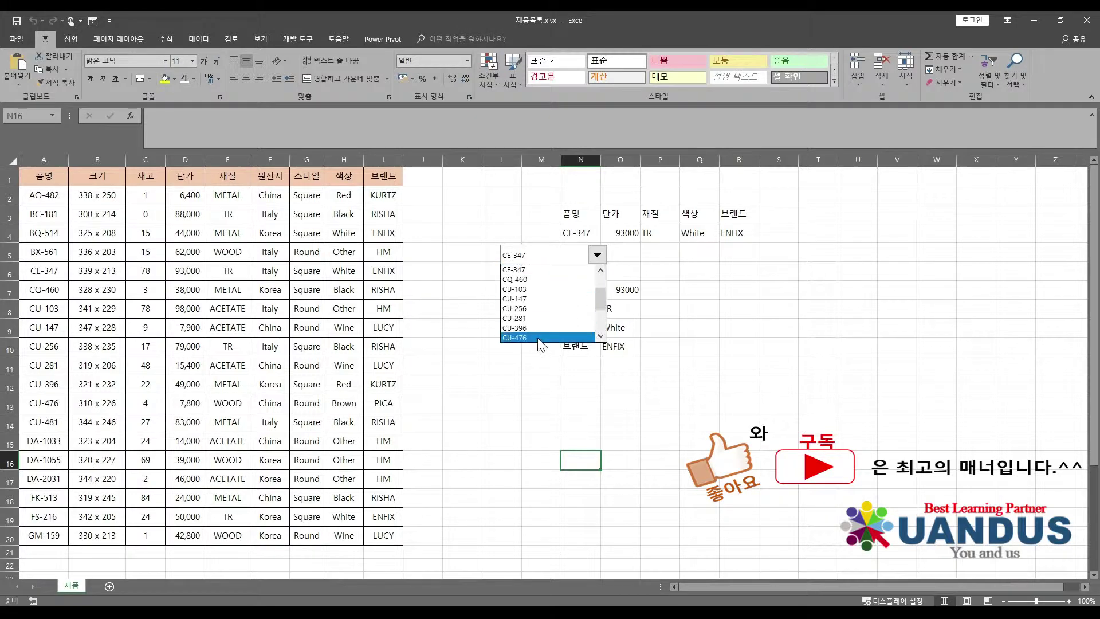
pyautogui.click(550, 341)
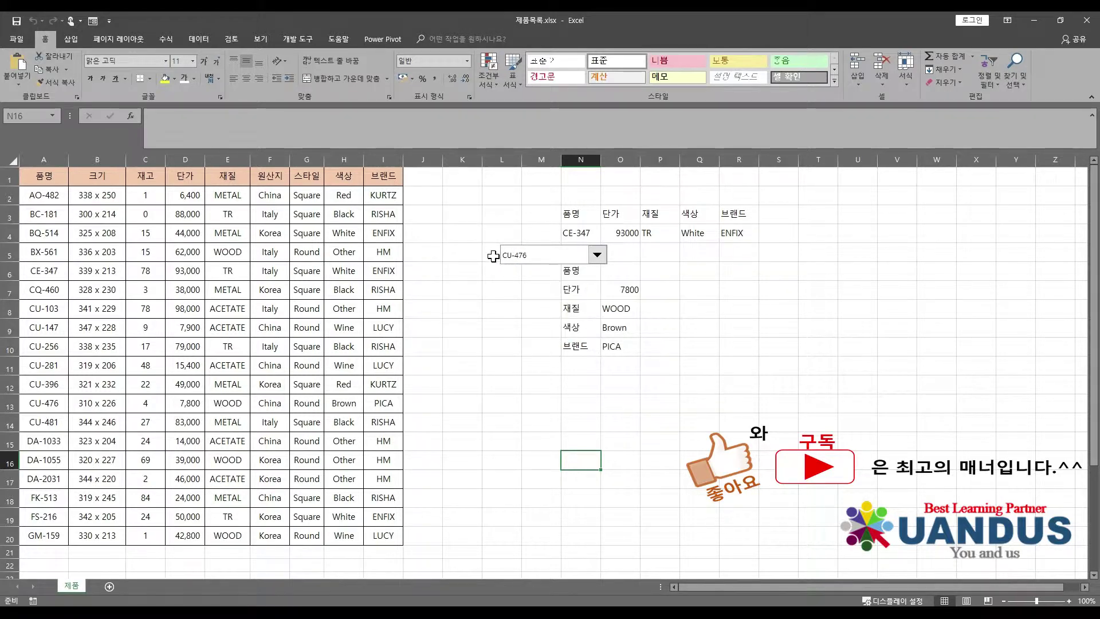